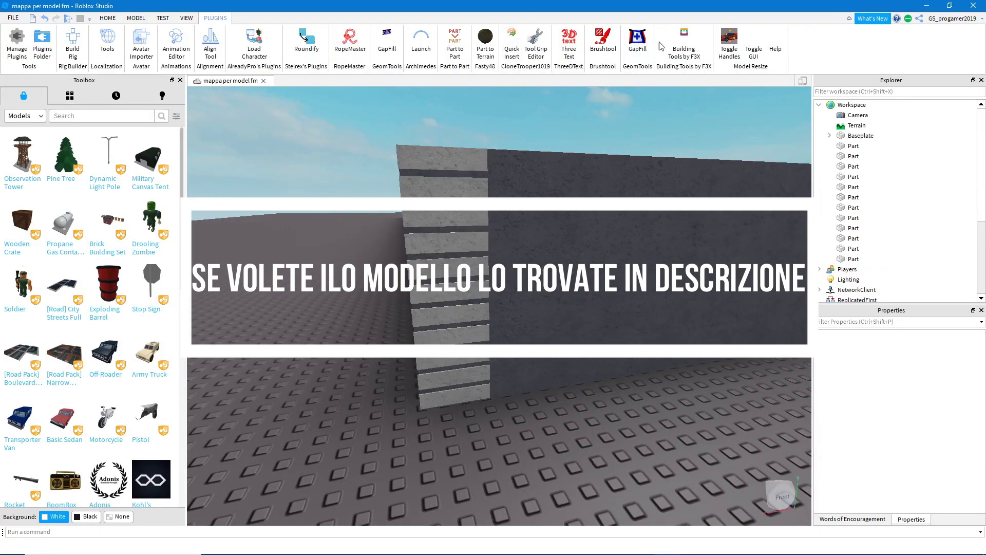
- Select the eleven light concrete wall strips and extend them along the front side of the platform
{"action": "left_click", "coordinate": [488, 215]}
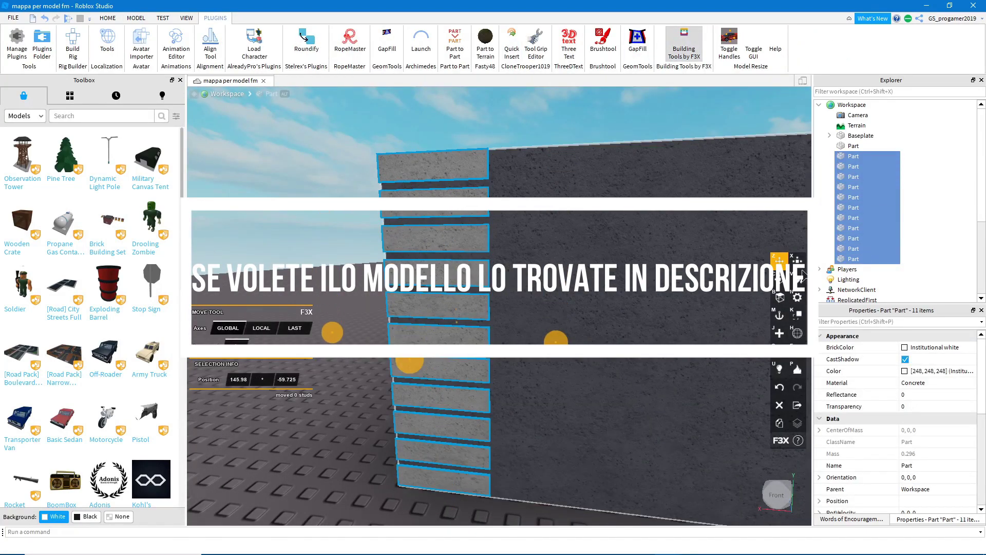
{"action": "left_click_drag", "start_coordinate": [551, 492], "coordinate": [617, 380]}
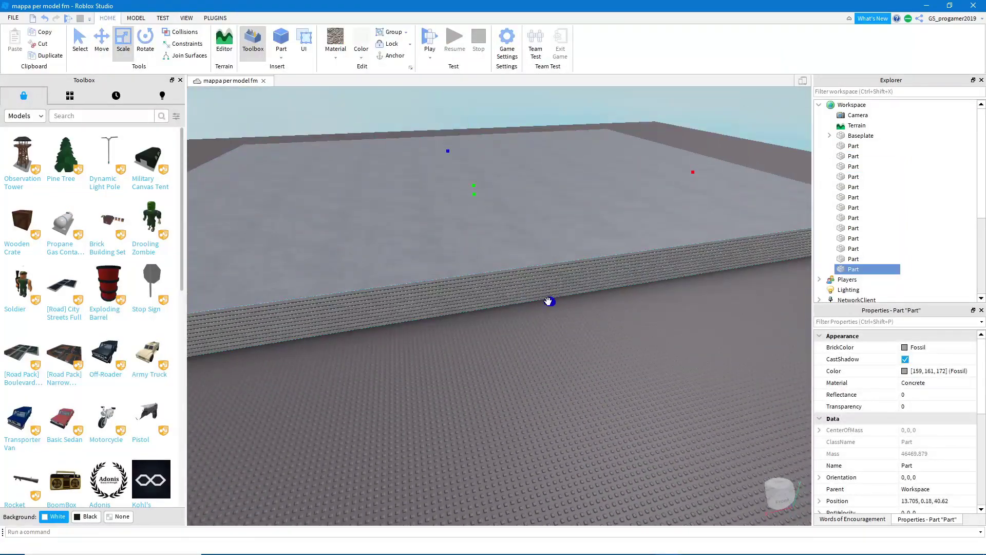
- Set the move snapping to 0.1 studs and scale the thin concrete slab in front of the wall into a stair block
{"action": "left_click", "coordinate": [135, 17]}
{"action": "double_click", "coordinate": [228, 49]}
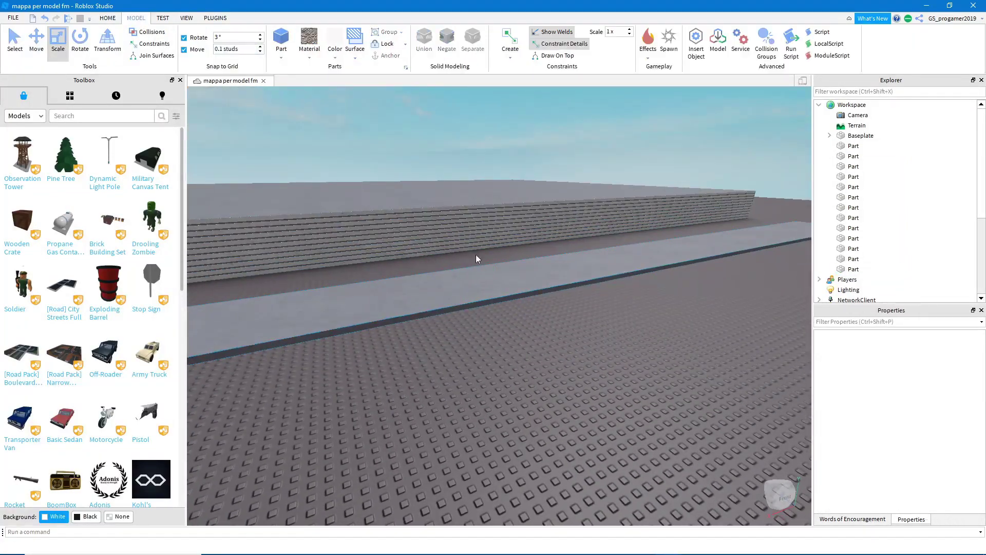
{"action": "left_click", "coordinate": [476, 254]}
{"action": "scroll", "coordinate": [483, 249], "scroll_direction": "up", "scroll_amount": 10}
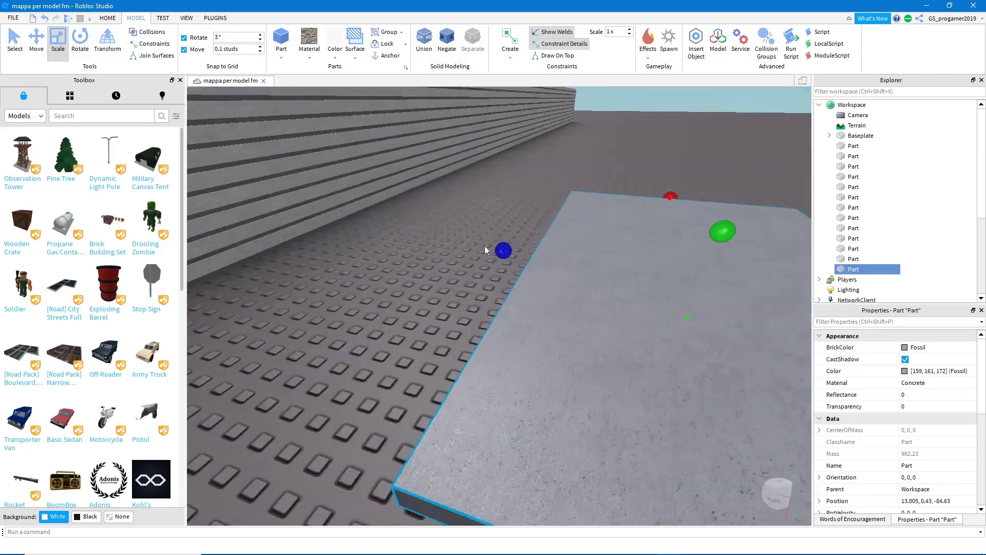
{"action": "scroll", "coordinate": [485, 250], "scroll_direction": "down", "scroll_amount": 5}
{"action": "right_click_drag", "start_coordinate": [485, 250], "coordinate": [485, 250]}
{"action": "left_click_drag", "start_coordinate": [499, 253], "coordinate": [506, 236]}
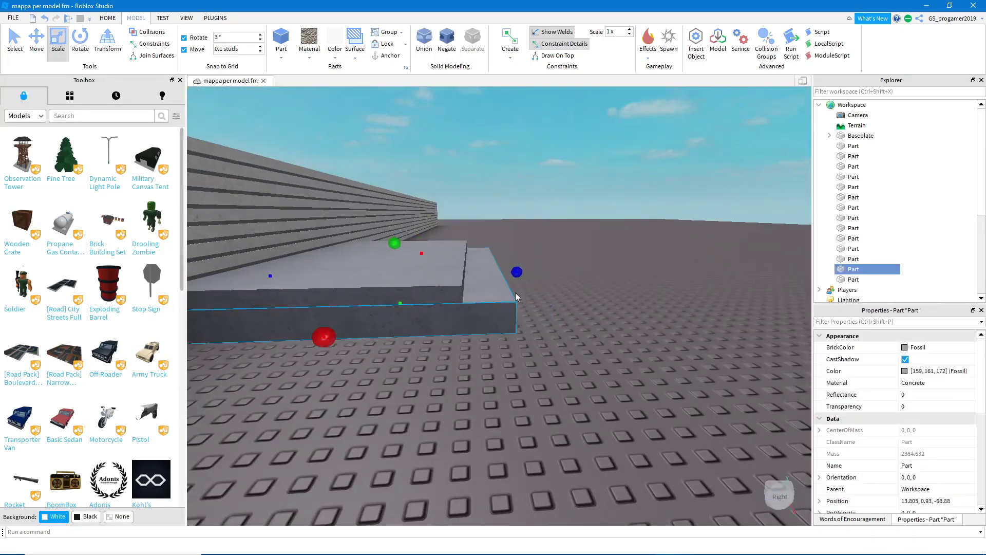
- Stack duplicated concrete step blocks into a staircase against the wall and playtest from the camera position
{"action": "left_click_drag", "start_coordinate": [448, 280], "coordinate": [448, 266]}
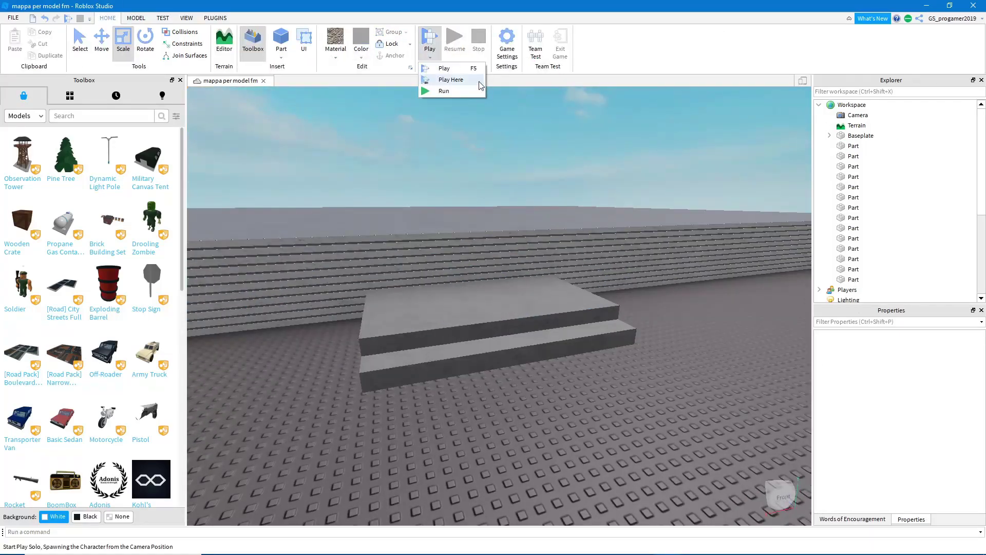
{"action": "left_click", "coordinate": [479, 81]}
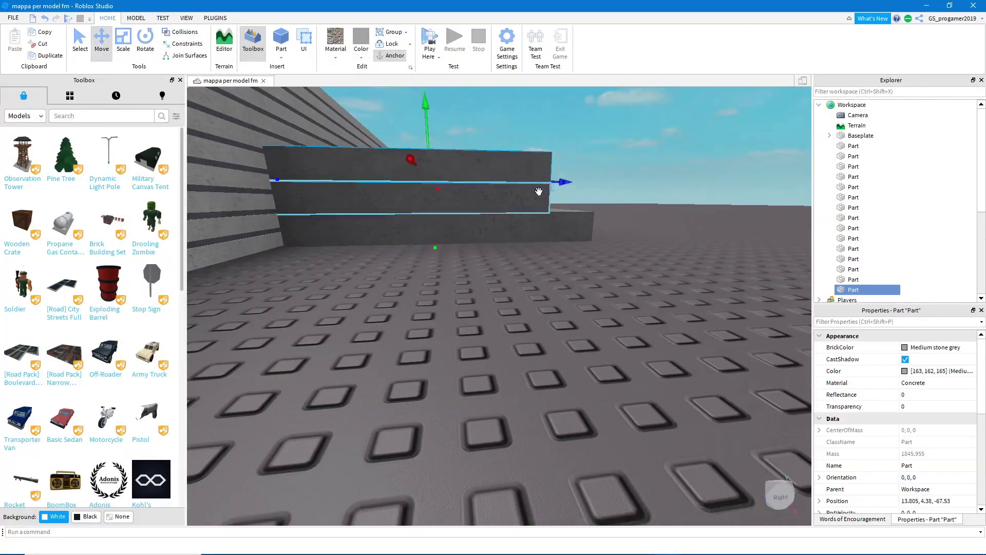
{"action": "left_click_drag", "start_coordinate": [518, 171], "coordinate": [494, 328]}
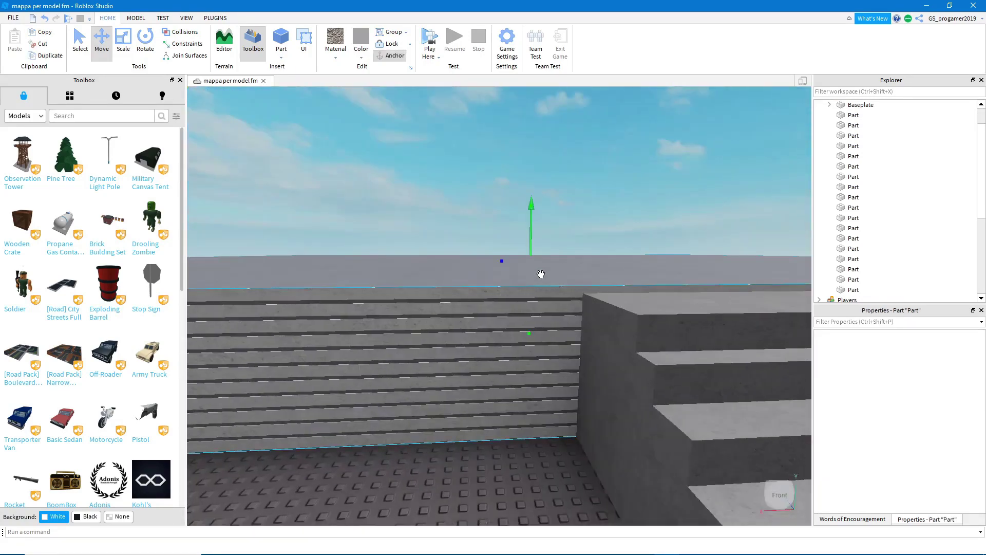
- Examine where the topmost wall strip meets the top stair step and playtest the finished stairs
{"action": "left_click", "coordinate": [540, 277]}
{"action": "key", "text": "ctrl+3"}
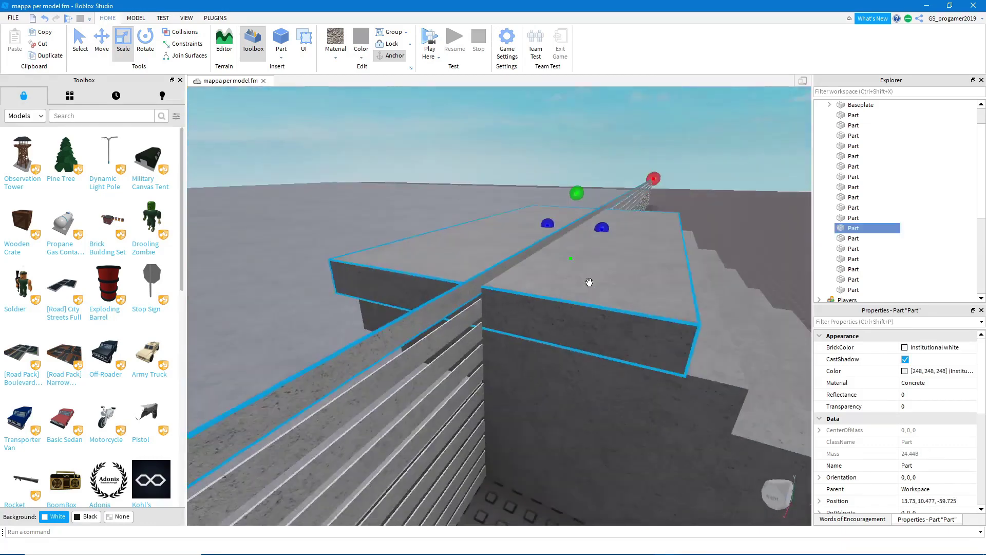
{"action": "scroll", "coordinate": [380, 288], "scroll_direction": "down", "scroll_amount": 8}
{"action": "left_click", "coordinate": [567, 240]}
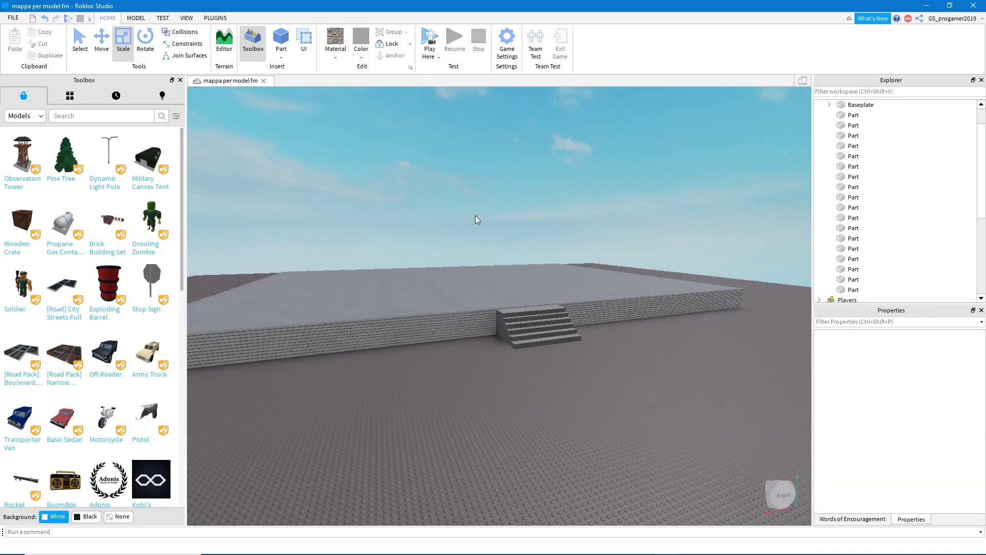
{"action": "scroll", "coordinate": [539, 321], "scroll_direction": "up", "scroll_amount": 10}
{"action": "right_click_drag", "start_coordinate": [524, 303], "coordinate": [532, 306]}
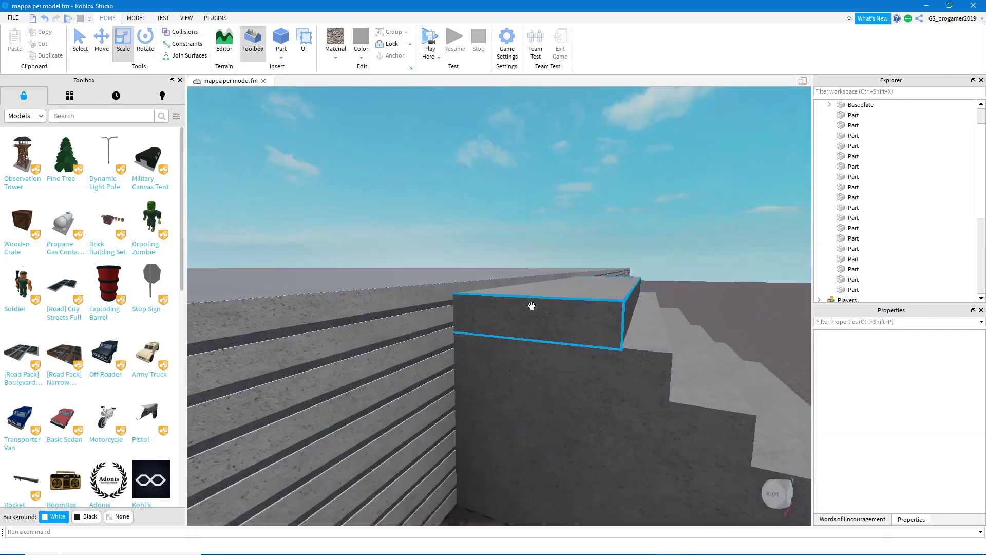
{"action": "scroll", "coordinate": [524, 298], "scroll_direction": "up", "scroll_amount": 3}
{"action": "scroll", "coordinate": [555, 257], "scroll_direction": "down", "scroll_amount": 10}
{"action": "key", "text": "F5"}
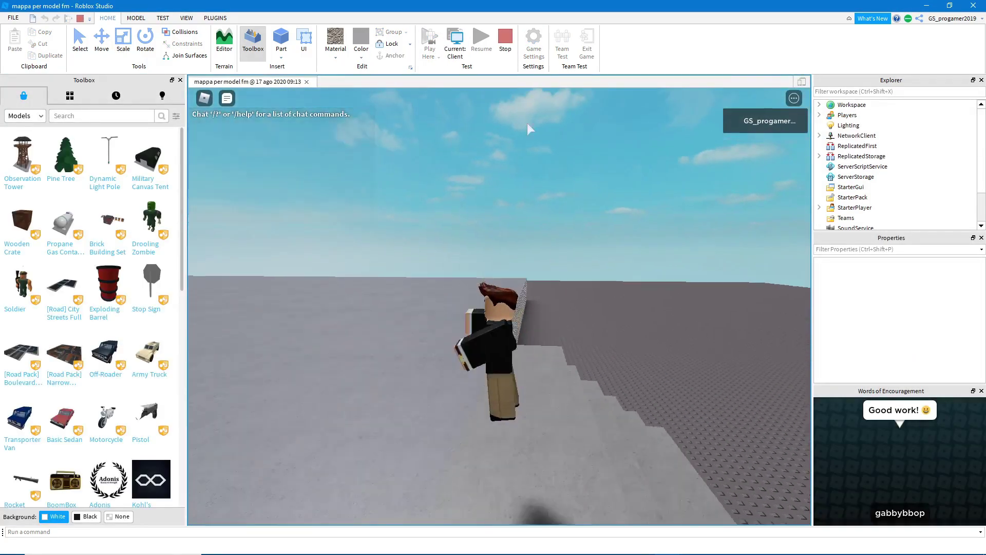
{"action": "key", "text": "shift+F5"}
- Replace the topmost light wall strip with a thinner duplicate of the strip below it
{"action": "left_click", "coordinate": [430, 332]}
{"action": "scroll", "coordinate": [396, 372], "scroll_direction": "up", "scroll_amount": 3}
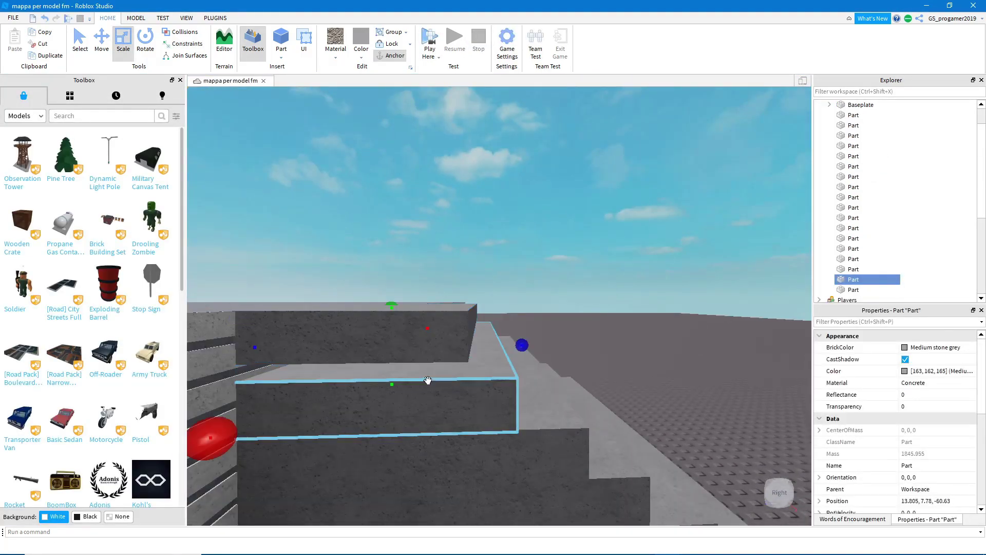
{"action": "right_click_drag", "start_coordinate": [427, 306], "coordinate": [428, 328]}
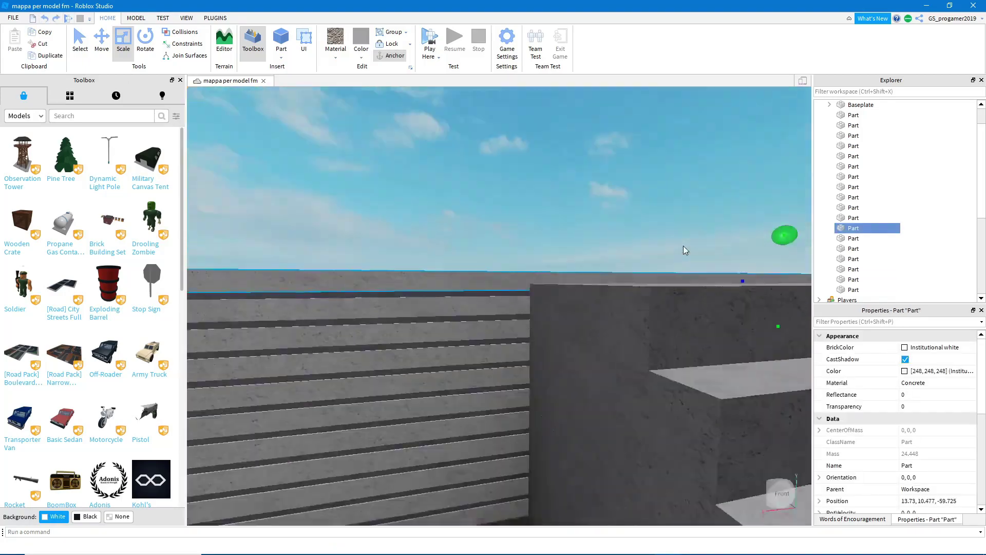
{"action": "left_click", "coordinate": [547, 280]}
{"action": "right_click_drag", "start_coordinate": [341, 289], "coordinate": [524, 238]}
{"action": "left_click", "coordinate": [469, 254]}
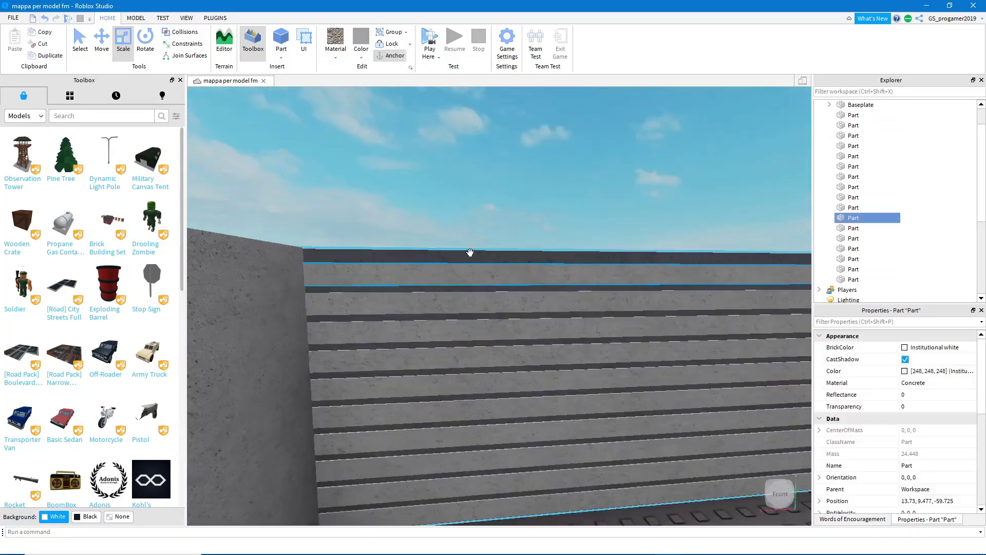
{"action": "right_click_drag", "start_coordinate": [469, 254], "coordinate": [574, 268]}
{"action": "left_click_drag", "start_coordinate": [636, 236], "coordinate": [653, 326]}
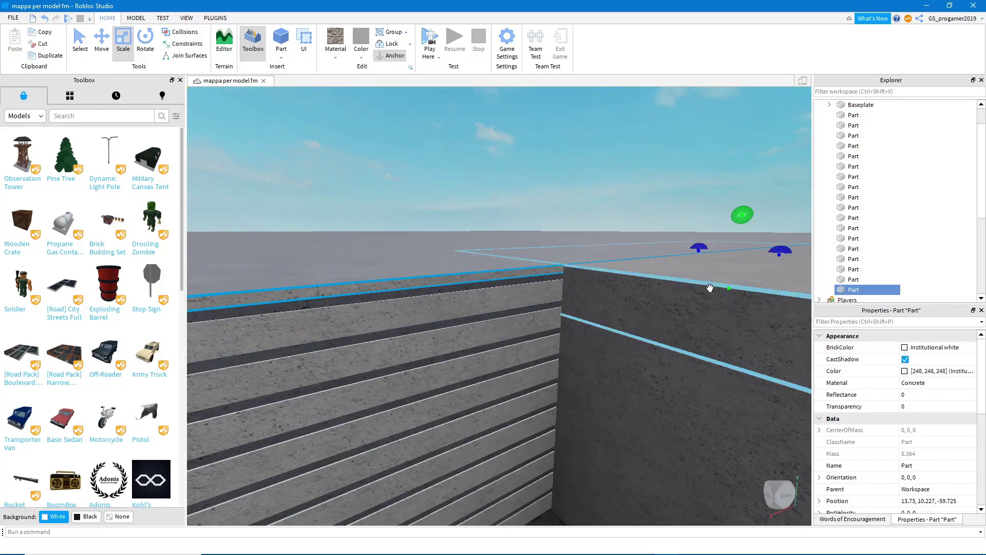
- Inspect how the top stair step meets the platform and the thinner wall strip
{"action": "right_click_drag", "start_coordinate": [710, 288], "coordinate": [757, 272]}
{"action": "scroll", "coordinate": [565, 291], "scroll_direction": "up", "scroll_amount": 5}
{"action": "left_click", "coordinate": [565, 290]}
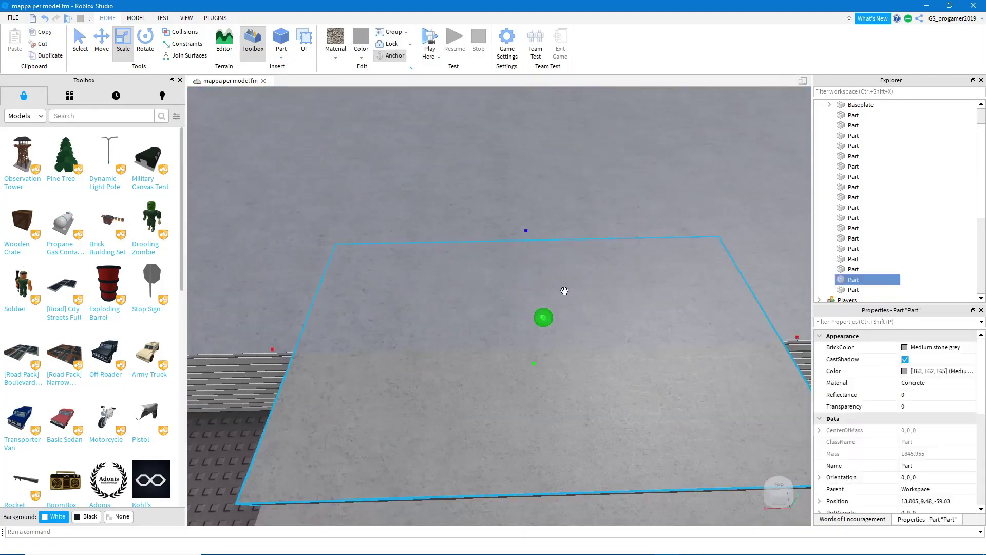
{"action": "right_click_drag", "start_coordinate": [565, 291], "coordinate": [645, 239]}
{"action": "left_click", "coordinate": [535, 315]}
{"action": "scroll", "coordinate": [600, 381], "scroll_direction": "down", "scroll_amount": 6}
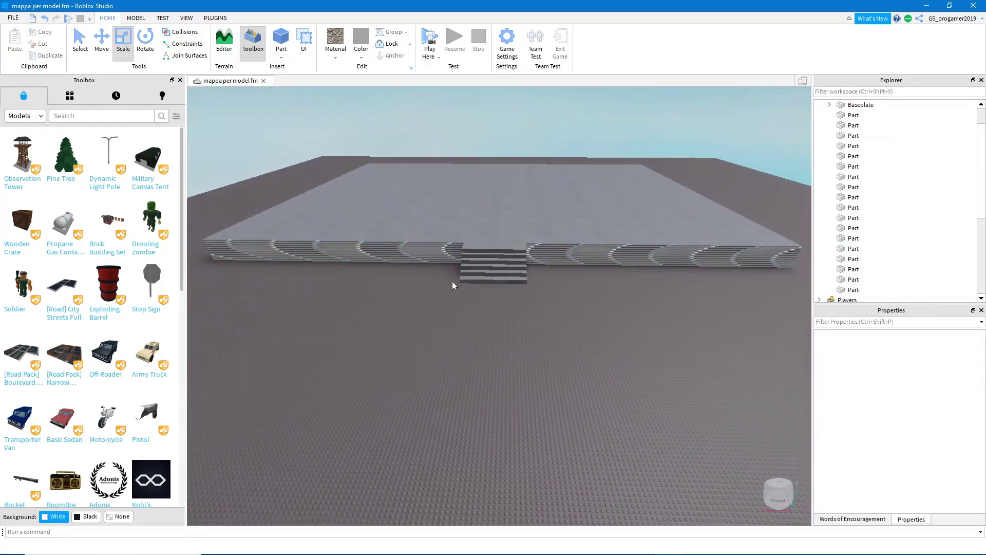
{"action": "left_click", "coordinate": [481, 263], "text": "shift"}
{"action": "key", "text": "ctrl+2"}
{"action": "right_click_drag", "start_coordinate": [508, 278], "coordinate": [546, 244]}
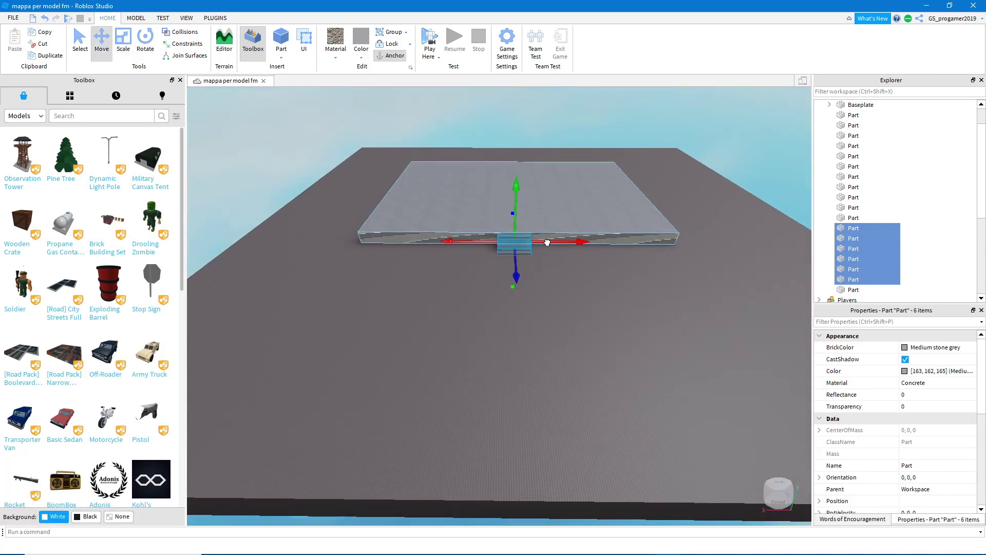
{"action": "left_click", "coordinate": [603, 272]}
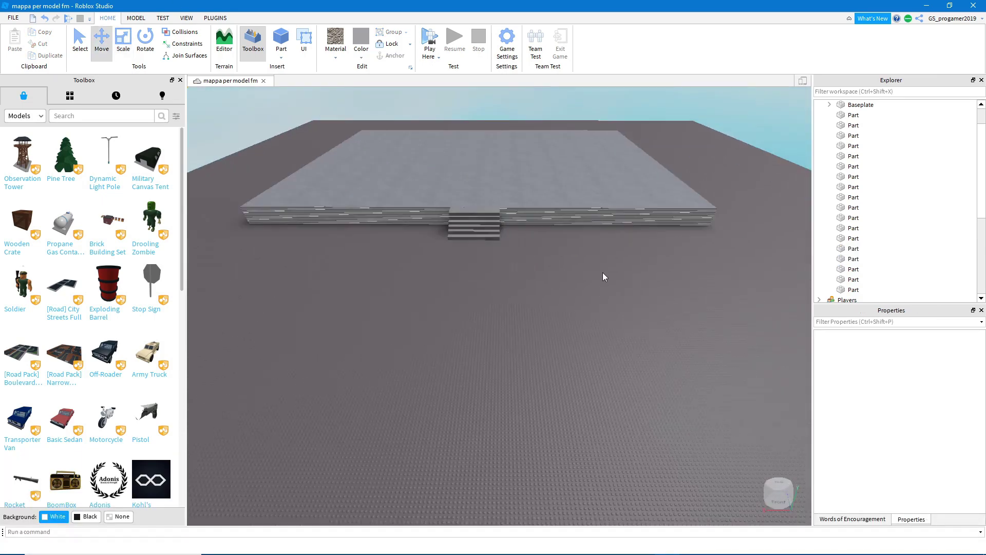
- Form a thin concrete side panel along the end of the lowest stair step
{"action": "scroll", "coordinate": [535, 236], "scroll_direction": "up", "scroll_amount": 5}
{"action": "left_click", "coordinate": [396, 194]}
{"action": "right_click_drag", "start_coordinate": [535, 236], "coordinate": [529, 336]}
{"action": "key", "text": "ctrl+3"}
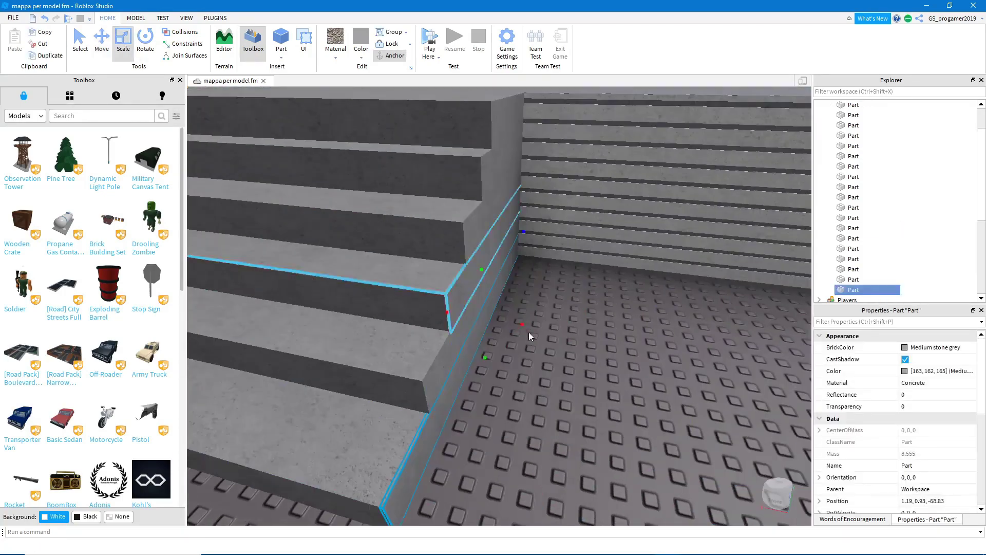
{"action": "left_click_drag", "start_coordinate": [522, 325], "coordinate": [511, 329]}
{"action": "right_click_drag", "start_coordinate": [511, 329], "coordinate": [490, 367]}
{"action": "left_click", "coordinate": [490, 367]}
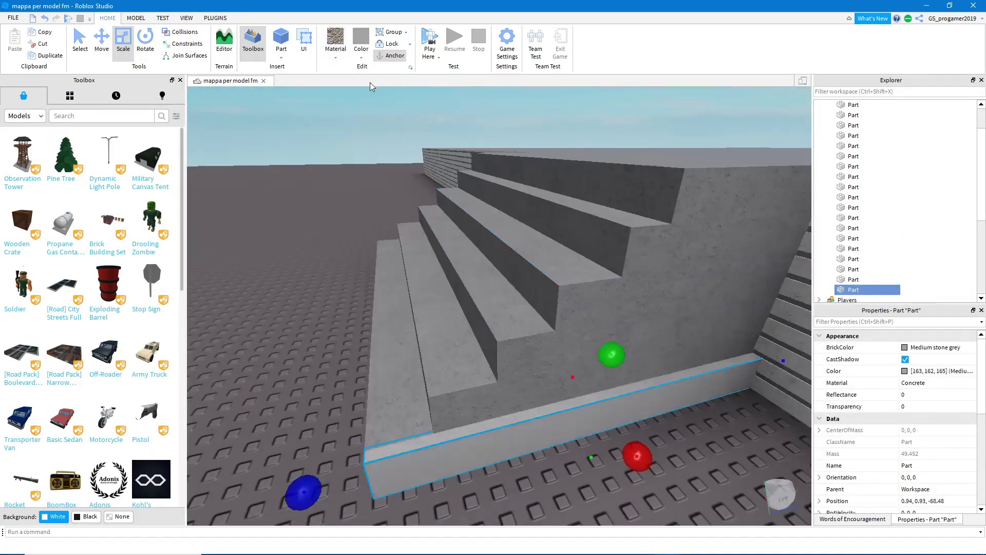
- Set the side panel's material to Cobblestone and make the panel slightly taller than the lowest step
{"action": "left_click", "coordinate": [335, 58]}
{"action": "left_click", "coordinate": [390, 170]}
{"action": "scroll", "coordinate": [534, 208], "scroll_direction": "up", "scroll_amount": 3}
{"action": "right_click_drag", "start_coordinate": [537, 211], "coordinate": [277, 81]}
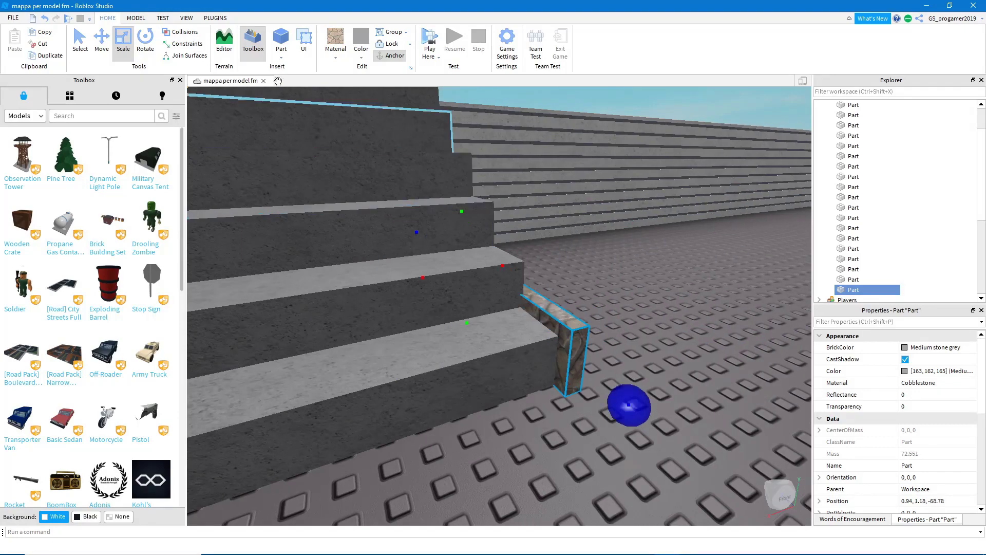
- Try stacking copies of the cobblestone panel up the side of the stairs, and delete the stacked copies
{"action": "left_click_drag", "start_coordinate": [656, 318], "coordinate": [632, 303]}
{"action": "right_click_drag", "start_coordinate": [632, 303], "coordinate": [526, 341]}
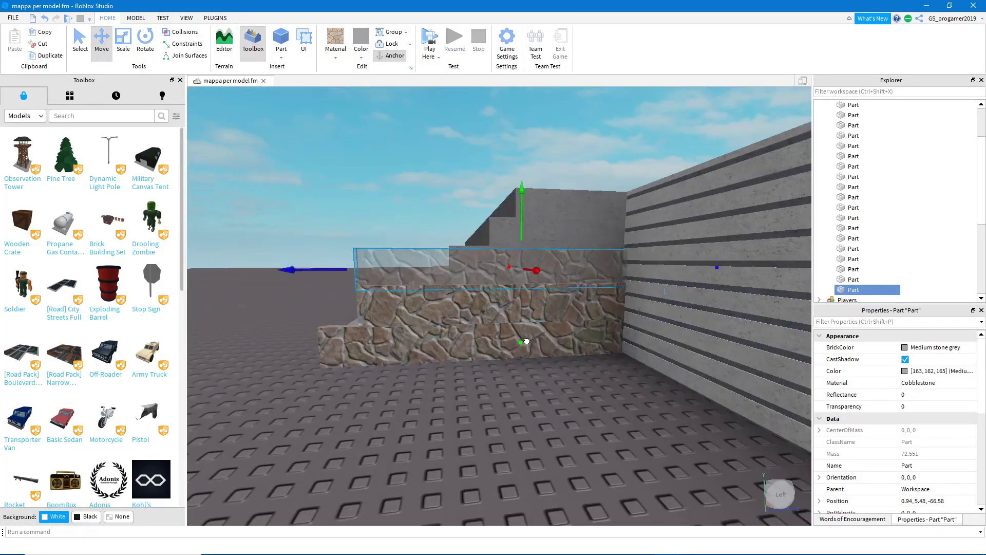
{"action": "right_click_drag", "start_coordinate": [386, 280], "coordinate": [425, 236]}
{"action": "key", "text": "Delete"}
- Scale the remaining cobblestone panel up to the full height of the stairs
{"action": "key", "text": "ctrl+3"}
{"action": "left_click_drag", "start_coordinate": [434, 241], "coordinate": [440, 179]}
{"action": "scroll", "coordinate": [440, 179], "scroll_direction": "down", "scroll_amount": 5}
{"action": "right_click_drag", "start_coordinate": [502, 292], "coordinate": [442, 289]}
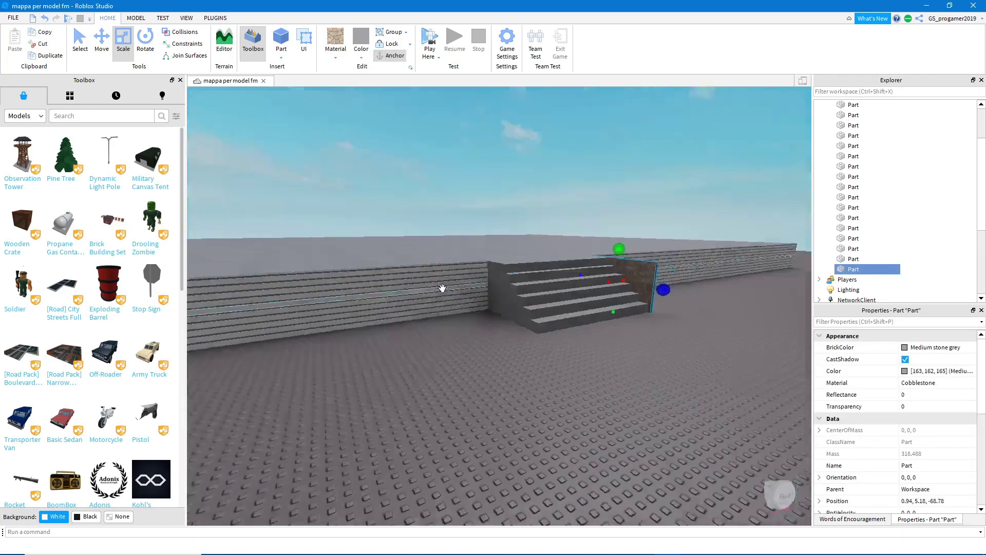
- Duplicate the full-height cobblestone panel and place the copy at the opposite side of the stairs
{"action": "key", "text": "ctrl+2"}
{"action": "key", "text": "ctrl+d"}
{"action": "scroll", "coordinate": [442, 288], "scroll_direction": "up", "scroll_amount": 5}
{"action": "left_click", "coordinate": [545, 308]}
{"action": "key", "text": "f"}
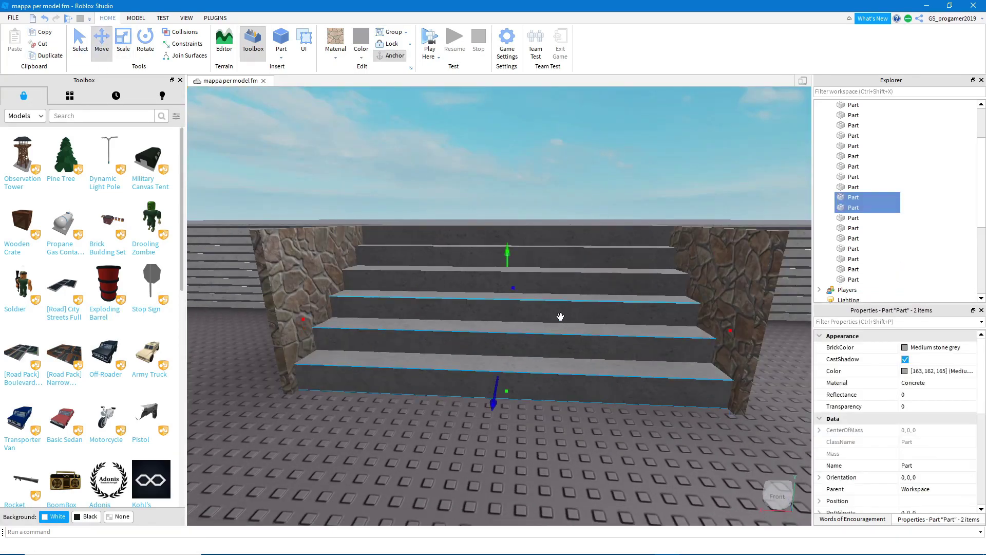
- Try to rotate a duplicate of the six stair steps upside down between the cobblestone panels
{"action": "left_click", "coordinate": [141, 49]}
{"action": "right_click_drag", "start_coordinate": [462, 308], "coordinate": [231, 405]}
{"action": "left_click_drag", "start_coordinate": [257, 400], "coordinate": [668, 154]}
{"action": "right_click_drag", "start_coordinate": [668, 154], "coordinate": [463, 308]}
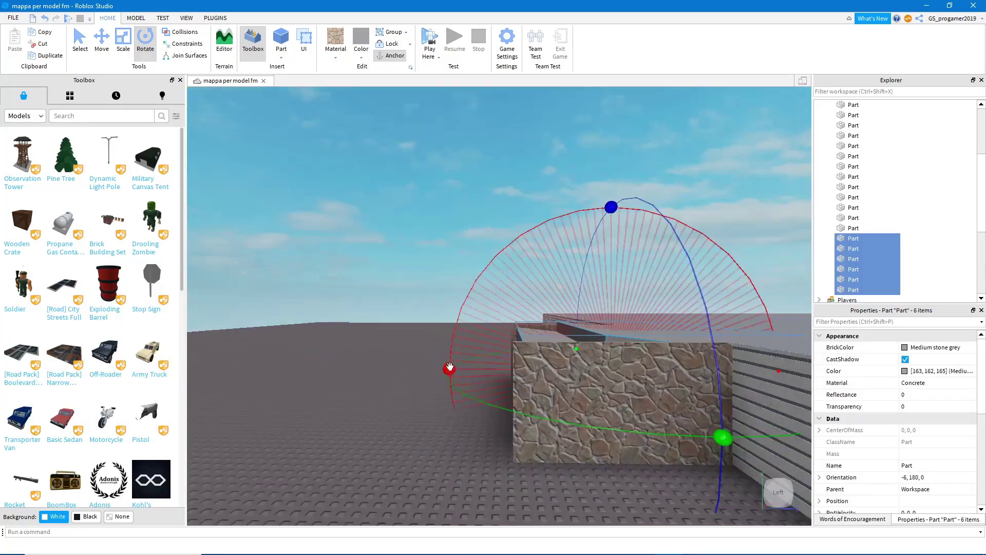
{"action": "left_click_drag", "start_coordinate": [452, 368], "coordinate": [817, 296]}
{"action": "left_click_drag", "start_coordinate": [788, 361], "coordinate": [791, 360]}
{"action": "left_click", "coordinate": [759, 396]}
- Duplicate the low cobblestone block and scale the copies to cover the ends of the second and third stair steps
{"action": "right_click_drag", "start_coordinate": [759, 396], "coordinate": [531, 297]}
{"action": "key", "text": "ctrl+3"}
{"action": "key", "text": "ctrl+d"}
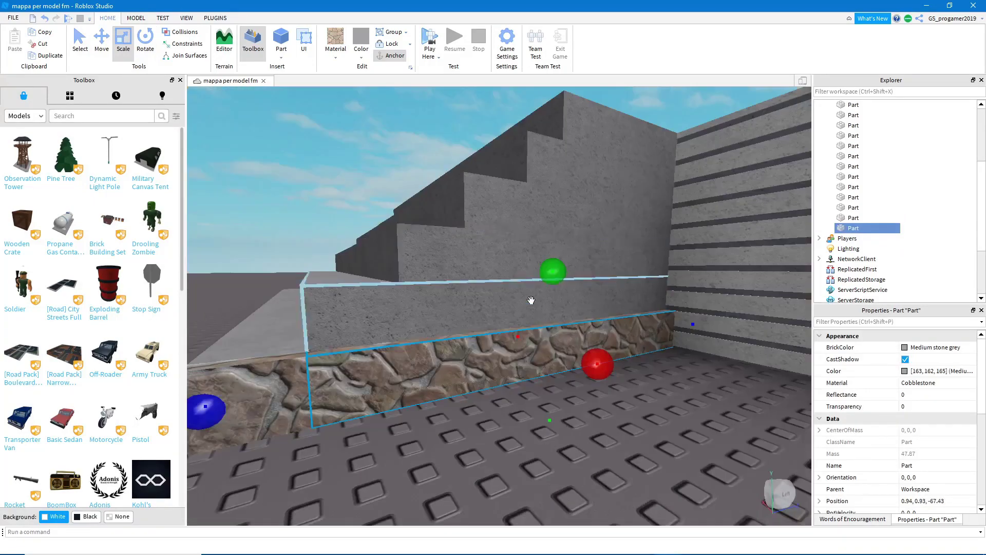
{"action": "left_click_drag", "start_coordinate": [554, 267], "coordinate": [548, 400]}
{"action": "key", "text": "ctrl+d"}
{"action": "right_click_drag", "start_coordinate": [564, 356], "coordinate": [412, 328]}
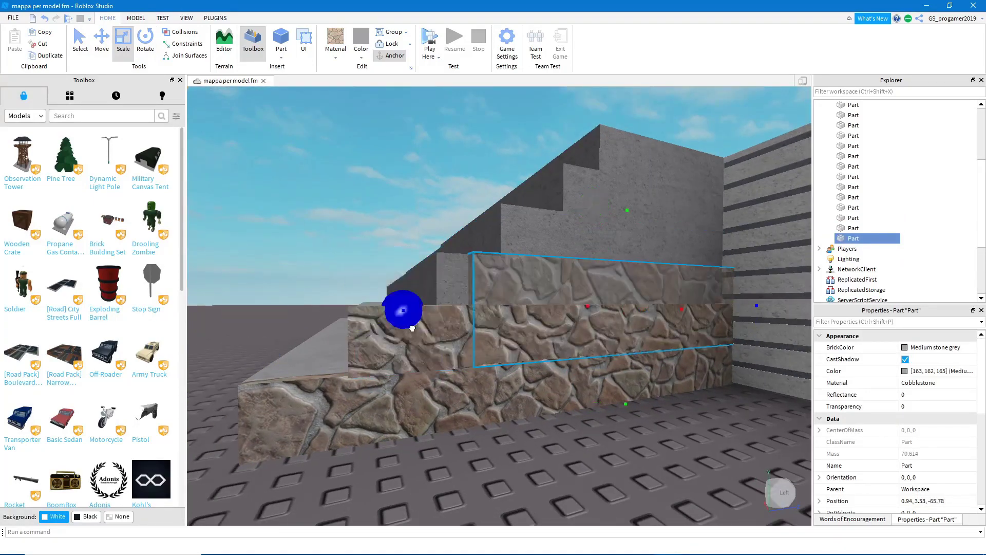
- Add two more shortened cobblestone copies covering the ends of the fourth and fifth stair steps
{"action": "key", "text": "ctrl+d"}
{"action": "right_click_drag", "start_coordinate": [608, 395], "coordinate": [617, 204]}
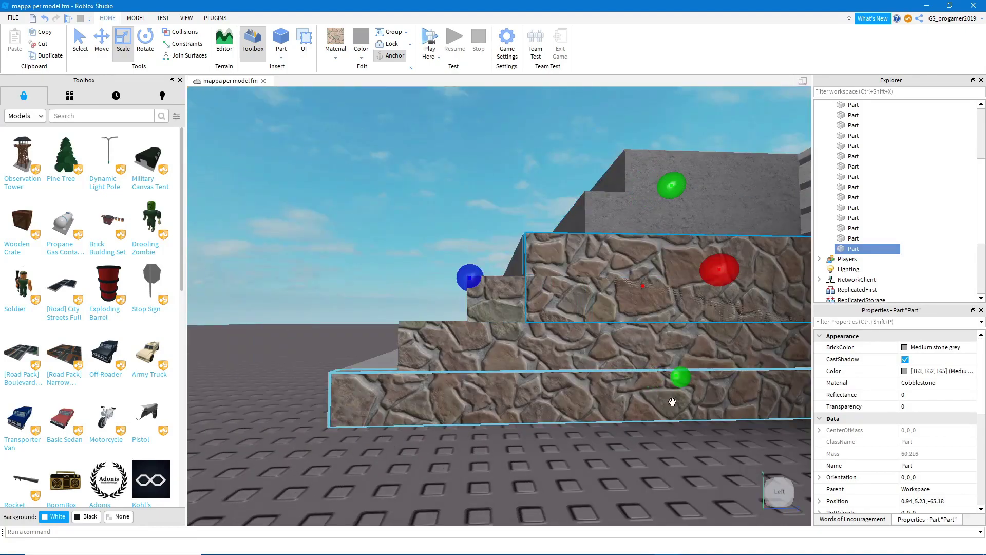
{"action": "right_click_drag", "start_coordinate": [672, 402], "coordinate": [612, 270]}
{"action": "left_click", "coordinate": [609, 294]}
{"action": "key", "text": "ctrl+d"}
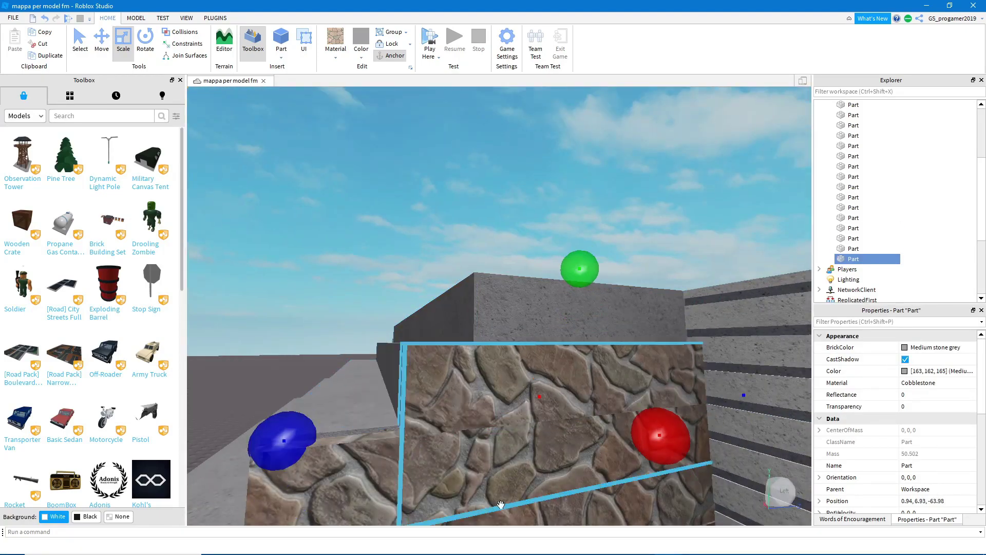
- Shorten the last cobblestone copy and raise it to cover the end of the top stair step
{"action": "scroll", "coordinate": [501, 505], "scroll_direction": "down", "scroll_amount": 2}
{"action": "left_click_drag", "start_coordinate": [560, 462], "coordinate": [377, 424]}
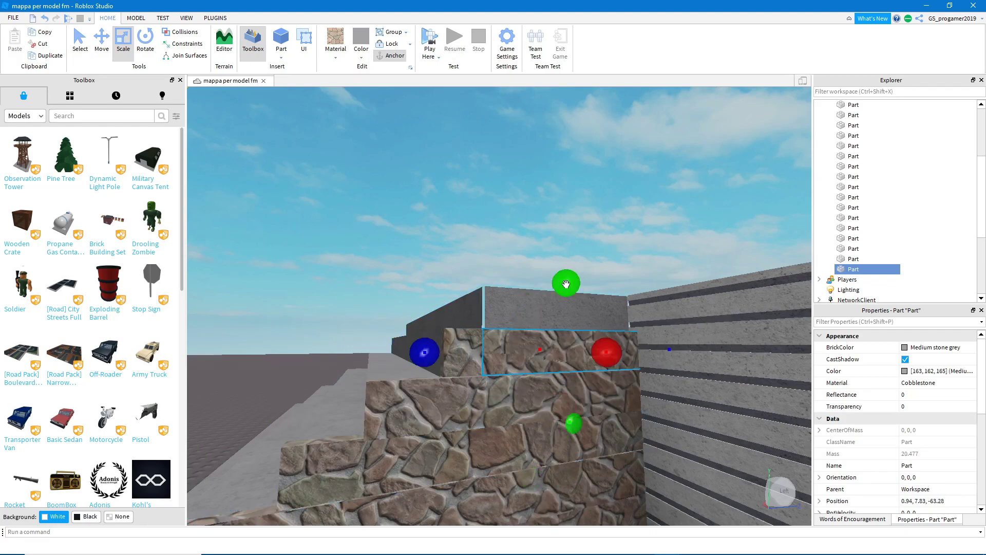
{"action": "right_click_drag", "start_coordinate": [590, 376], "coordinate": [554, 455]}
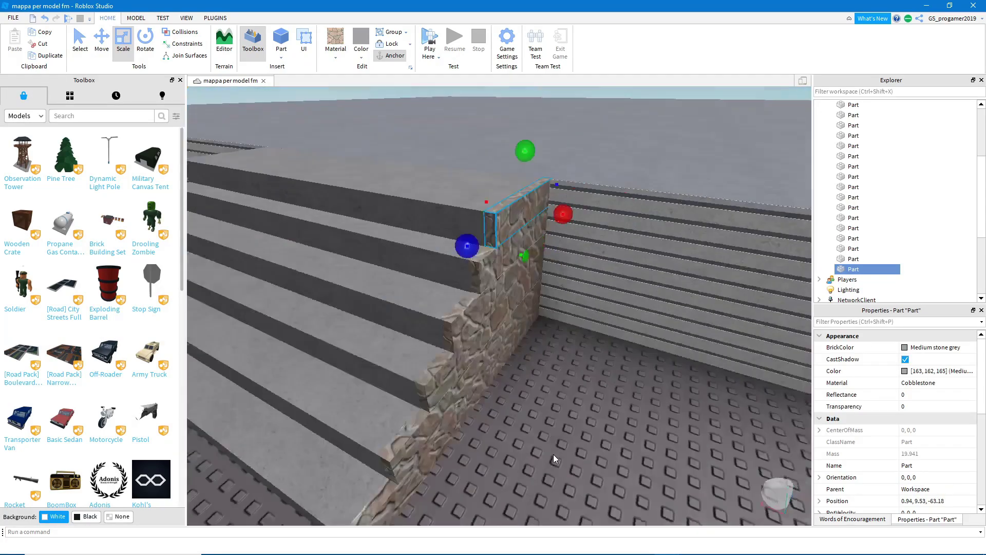
- Select the six stepped cobblestone blocks and place a duplicate set along the opposite side of the stairs
{"action": "left_click", "coordinate": [438, 301], "text": "ctrl"}
{"action": "left_click", "coordinate": [101, 41]}
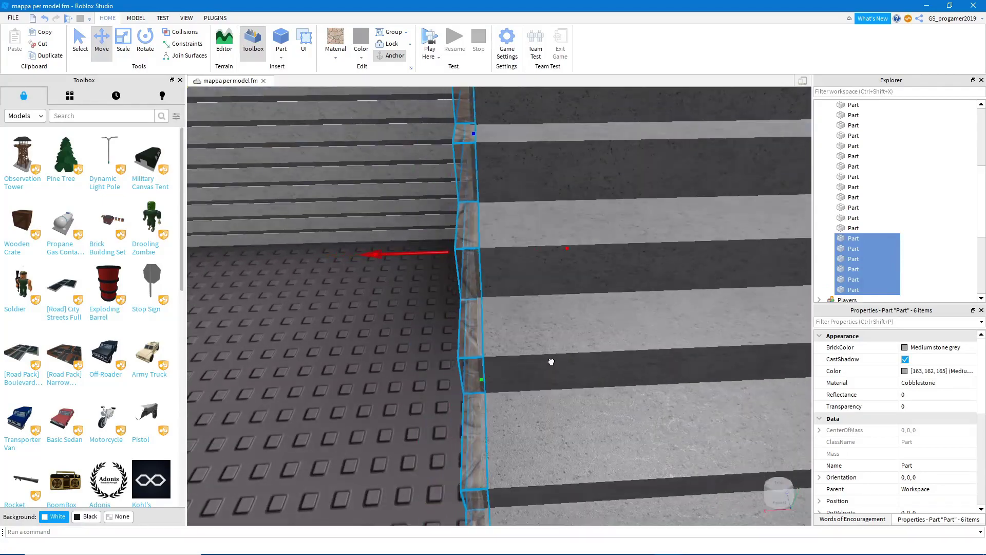
{"action": "left_click", "coordinate": [723, 350]}
{"action": "scroll", "coordinate": [522, 360], "scroll_direction": "up", "scroll_amount": 5}
{"action": "scroll", "coordinate": [522, 361], "scroll_direction": "up", "scroll_amount": 5}
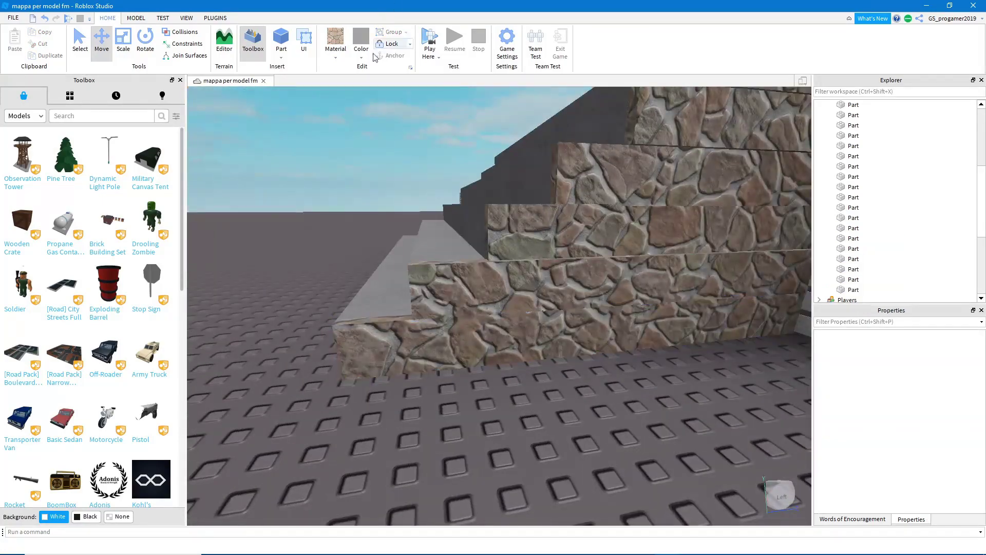
- Insert a concrete part beside the stairs and stretch it into a long low wall along the platform's front edge
{"action": "left_click", "coordinate": [363, 137]}
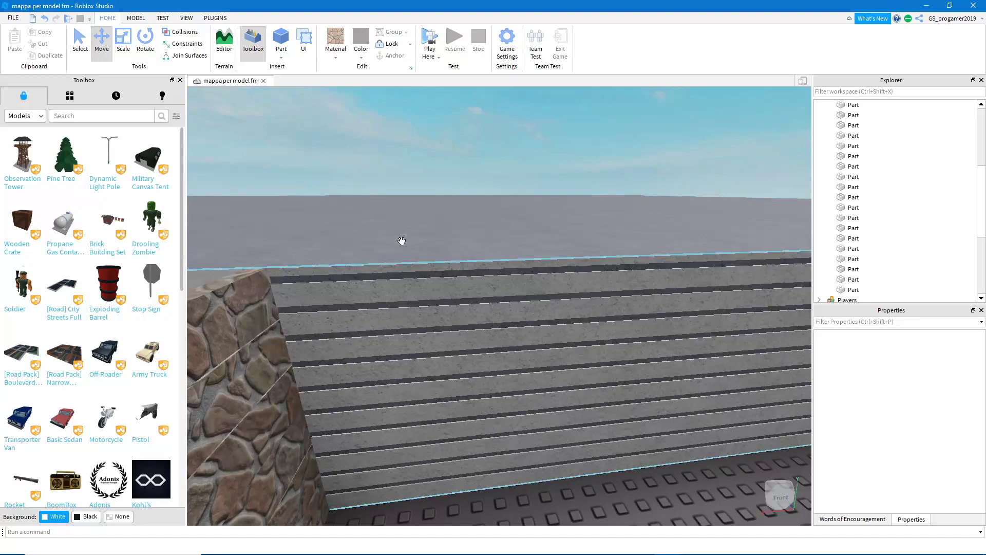
{"action": "left_click", "coordinate": [361, 51]}
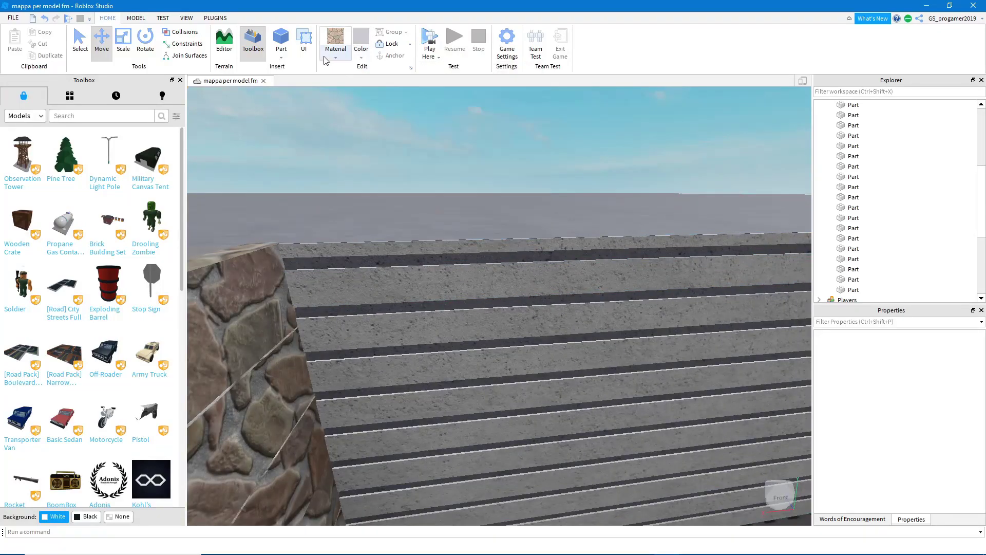
{"action": "left_click", "coordinate": [281, 39]}
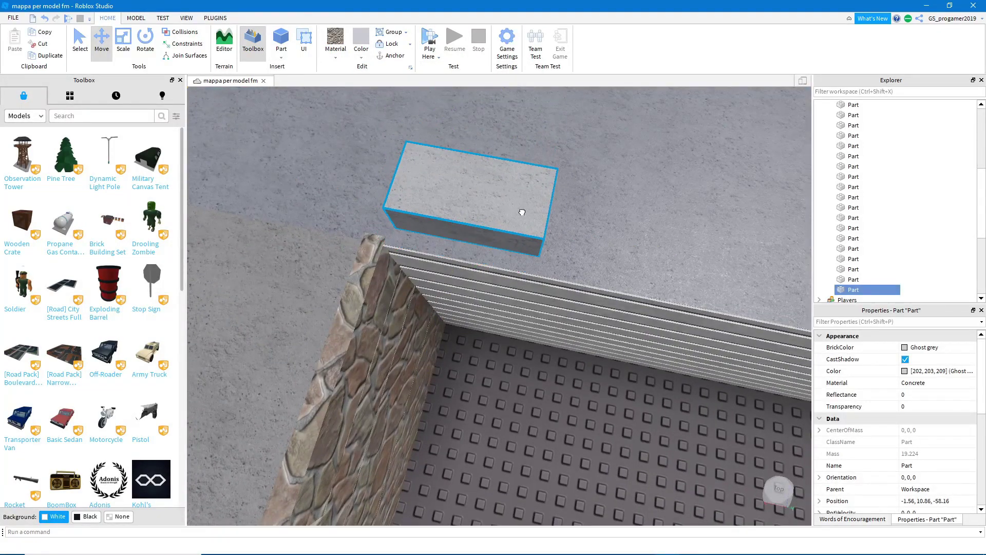
{"action": "key", "text": "ctrl+3"}
{"action": "left_click_drag", "start_coordinate": [511, 227], "coordinate": [464, 145]}
{"action": "right_click_drag", "start_coordinate": [465, 145], "coordinate": [553, 386]}
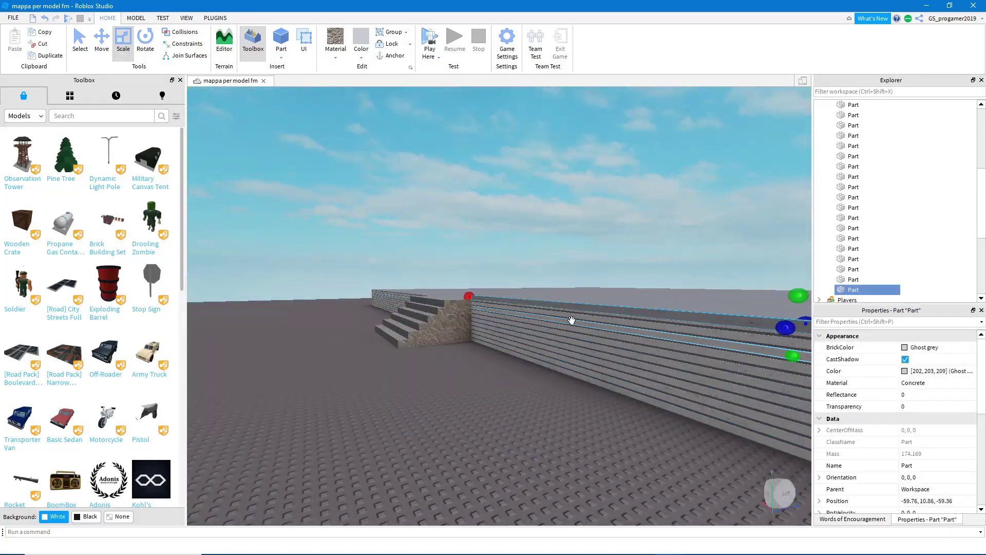
{"action": "right_click_drag", "start_coordinate": [572, 320], "coordinate": [727, 183]}
{"action": "left_click", "coordinate": [101, 39]}
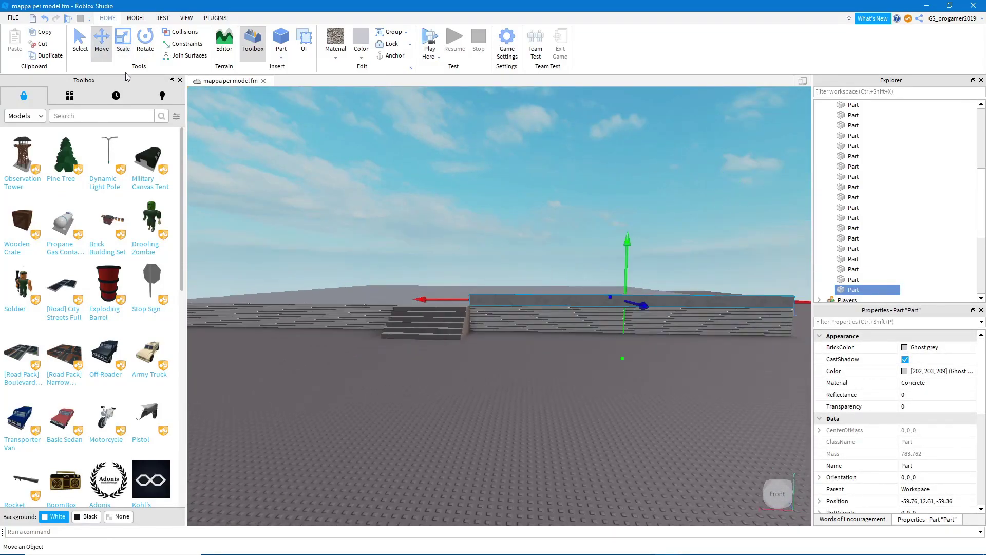
- Add a short, tall concrete post rising above the stair end of the new low wall
{"action": "left_click", "coordinate": [124, 41]}
{"action": "left_click_drag", "start_coordinate": [706, 306], "coordinate": [465, 378]}
{"action": "right_click_drag", "start_coordinate": [465, 379], "coordinate": [568, 288]}
- Build a dummy character rig and place it at the top of the stairs beside the wall
{"action": "left_click", "coordinate": [215, 18]}
{"action": "left_click", "coordinate": [72, 44]}
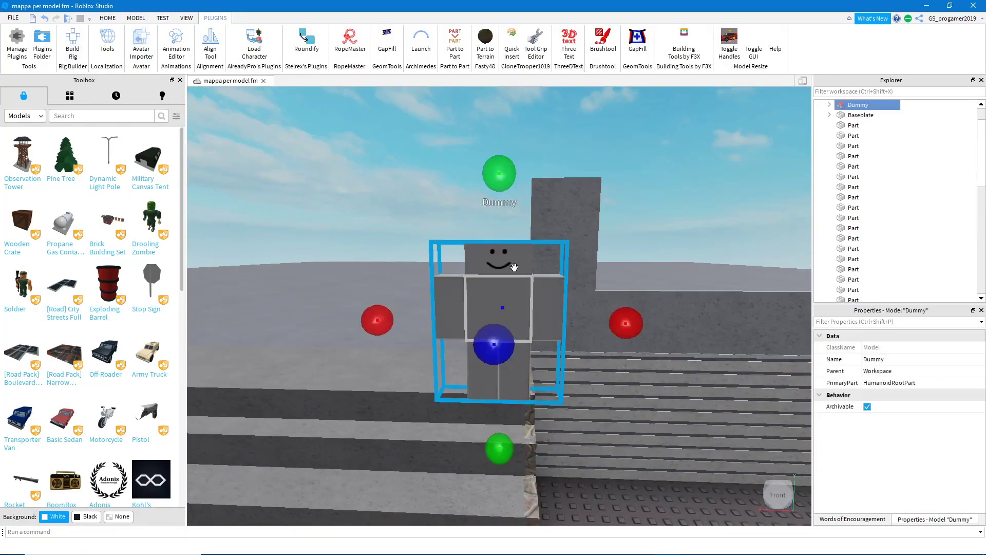
{"action": "left_click", "coordinate": [108, 18]}
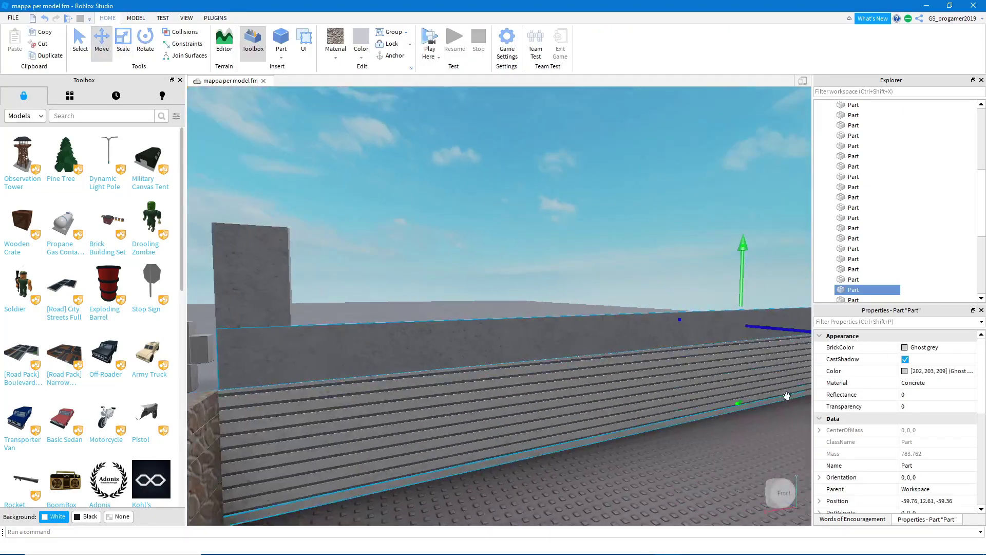
- Complete the concrete frame above the low wall and repeat pillars across its opening at 14-stud spacing to form windows
{"action": "right_click_drag", "start_coordinate": [463, 308], "coordinate": [375, 273]}
{"action": "left_click_drag", "start_coordinate": [322, 288], "coordinate": [570, 256]}
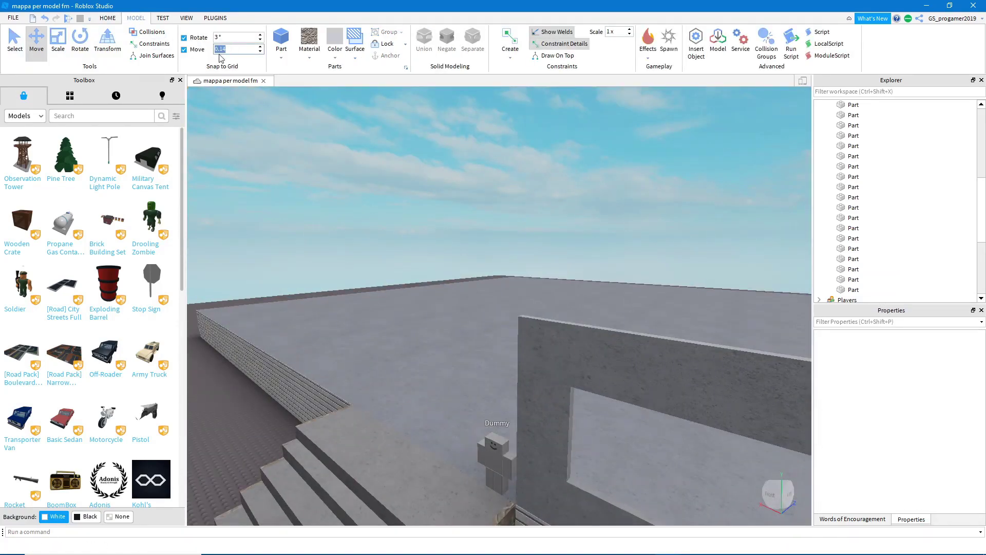
{"action": "left_click", "coordinate": [488, 352]}
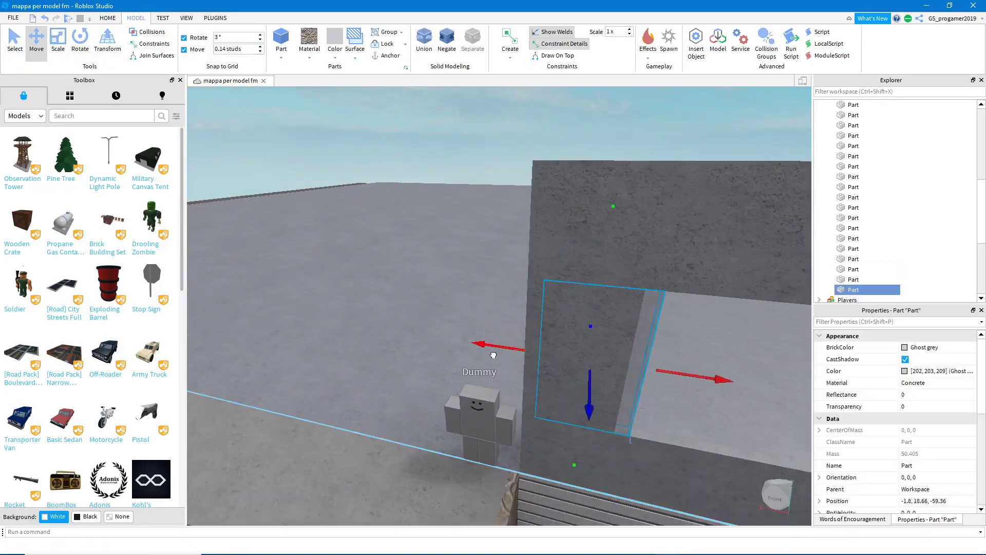
{"action": "scroll", "coordinate": [594, 282], "scroll_direction": "up", "scroll_amount": 5}
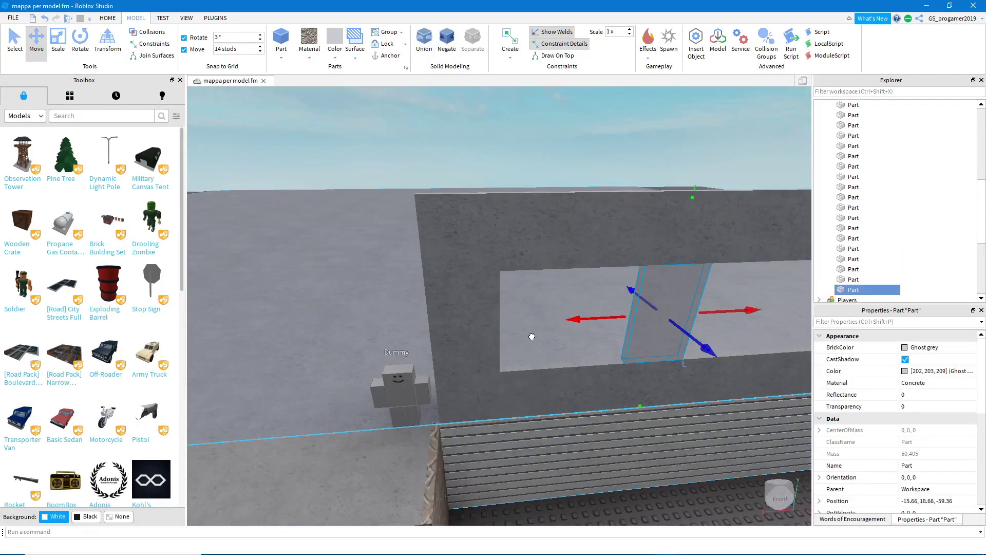
{"action": "left_click_drag", "start_coordinate": [532, 337], "coordinate": [608, 291]}
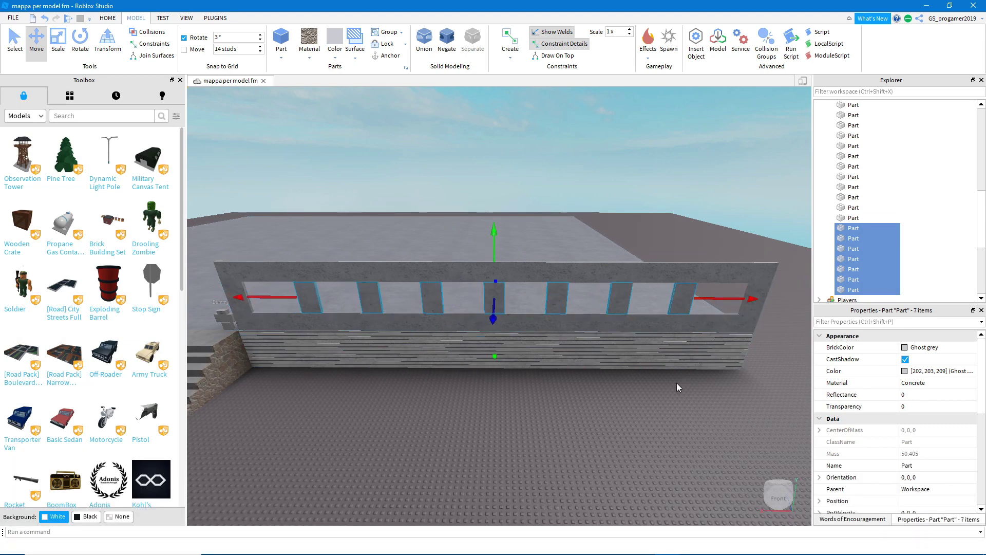
{"action": "scroll", "coordinate": [674, 391], "scroll_direction": "up", "scroll_amount": 10}
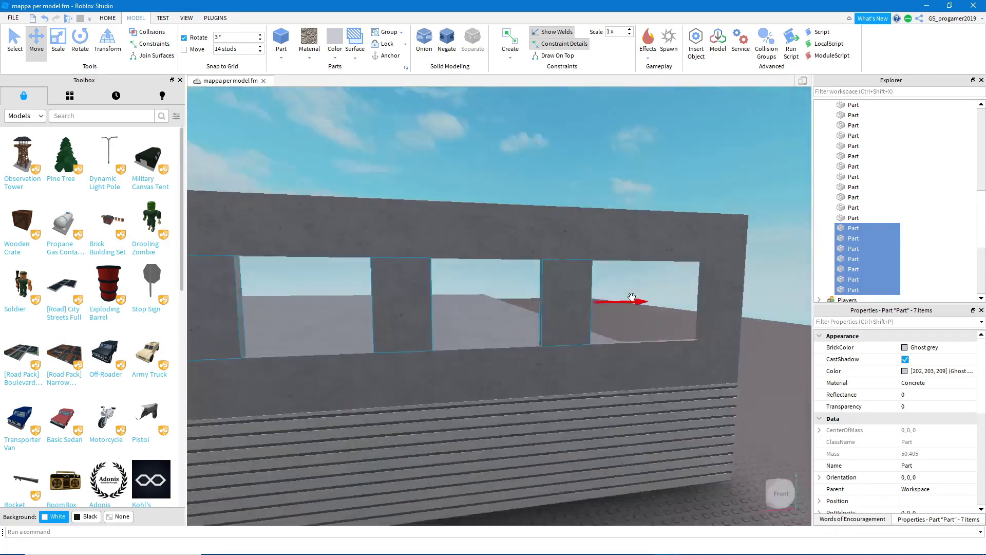
{"action": "scroll", "coordinate": [632, 298], "scroll_direction": "down", "scroll_amount": 10}
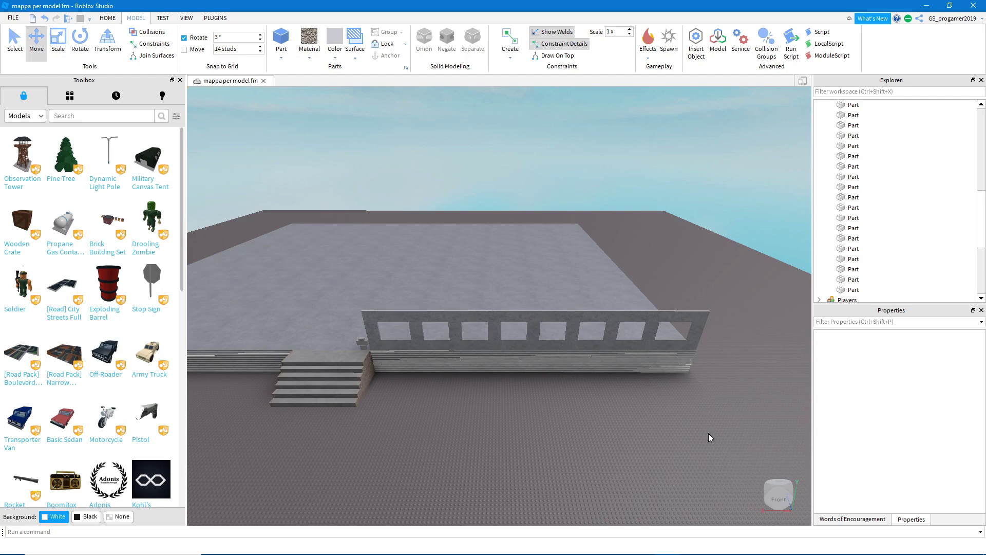
- Select all the beams, posts and pillars of the windowed wall and set it back from the platform's front edge
{"action": "left_click", "coordinate": [557, 330]}
{"action": "scroll", "coordinate": [555, 282], "scroll_direction": "up", "scroll_amount": 5}
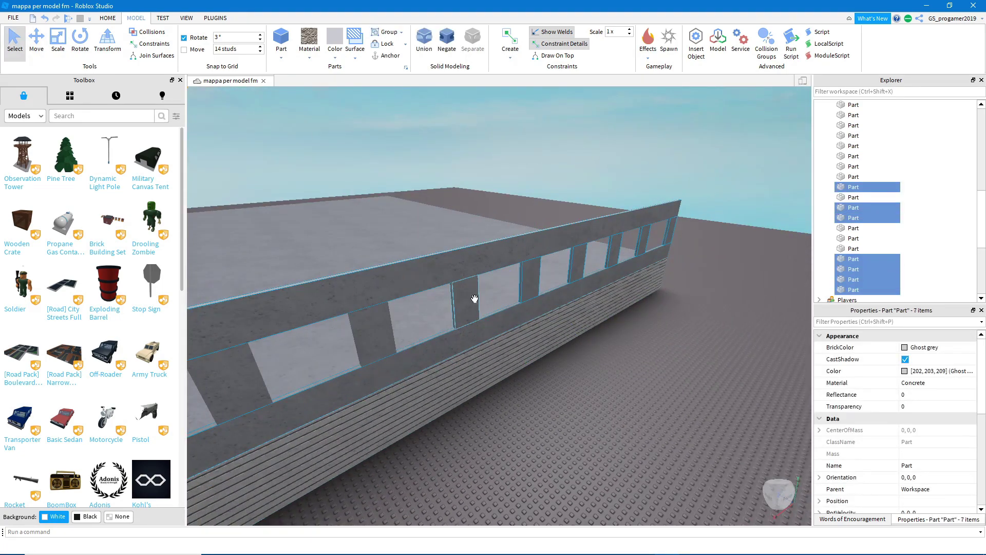
{"action": "scroll", "coordinate": [475, 298], "scroll_direction": "down", "scroll_amount": 5}
{"action": "left_click", "coordinate": [286, 315], "text": "ctrl"}
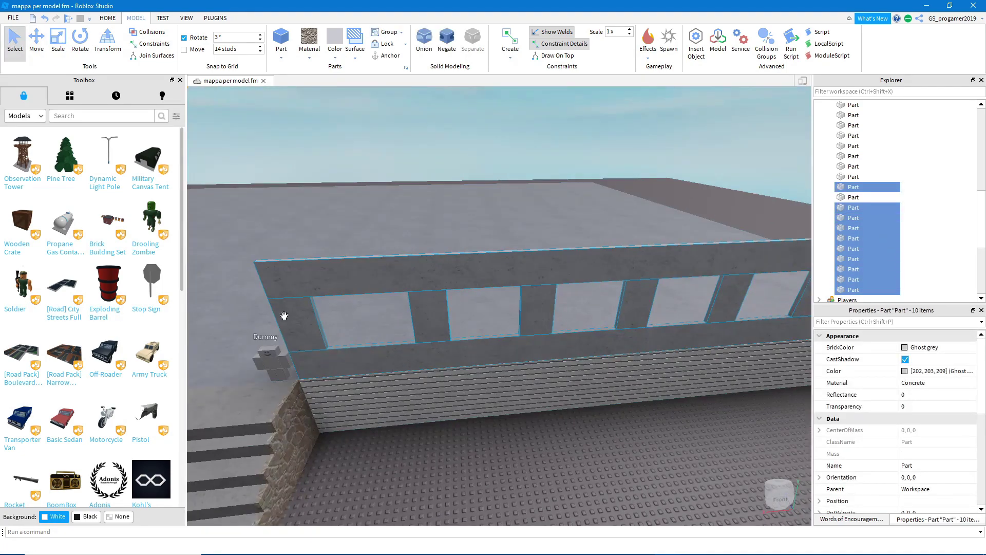
{"action": "key", "text": "ctrl+2"}
- Duplicate the windowed wall and place the copy along the front on the opposite side of the stairs
{"action": "scroll", "coordinate": [596, 316], "scroll_direction": "down", "scroll_amount": 5}
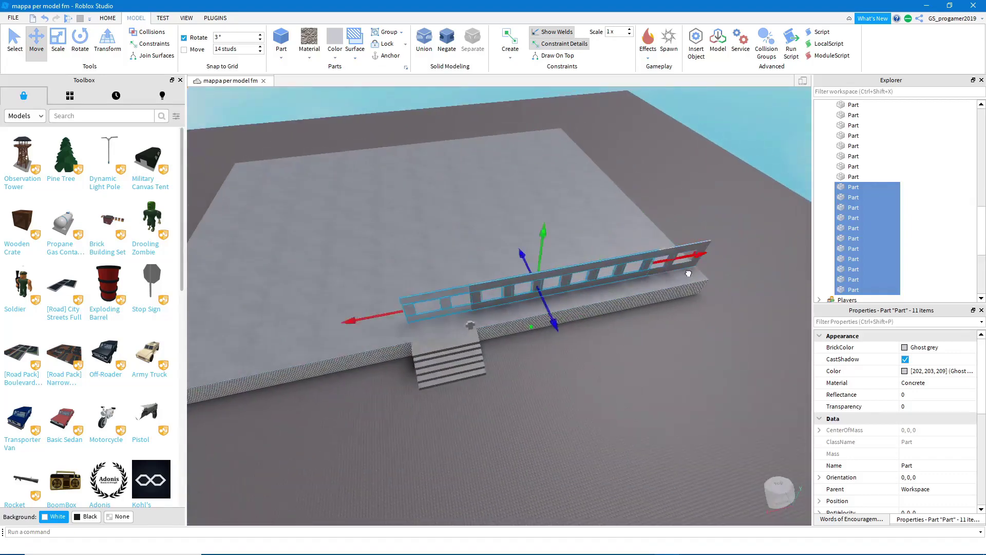
{"action": "scroll", "coordinate": [531, 334], "scroll_direction": "up", "scroll_amount": 5}
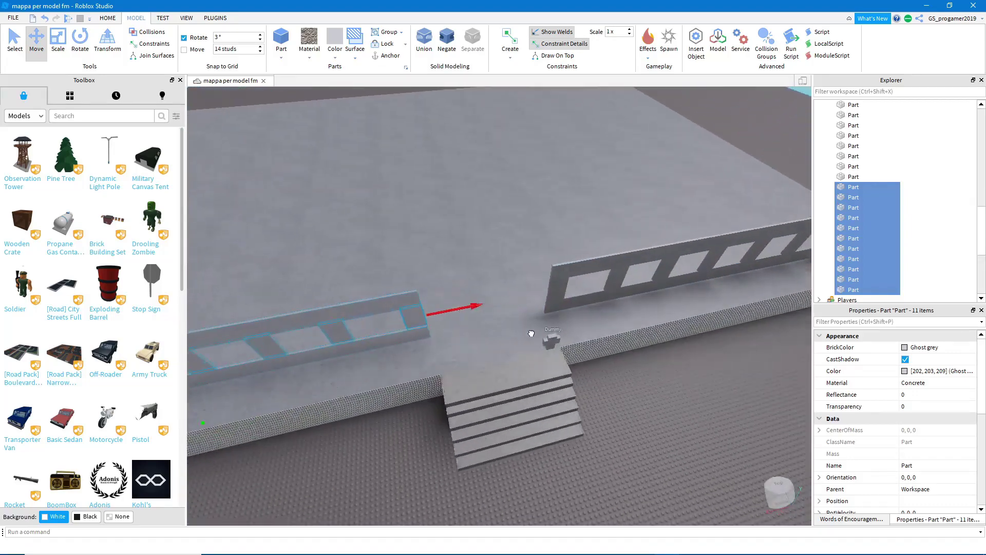
{"action": "scroll", "coordinate": [442, 136], "scroll_direction": "up", "scroll_amount": 5}
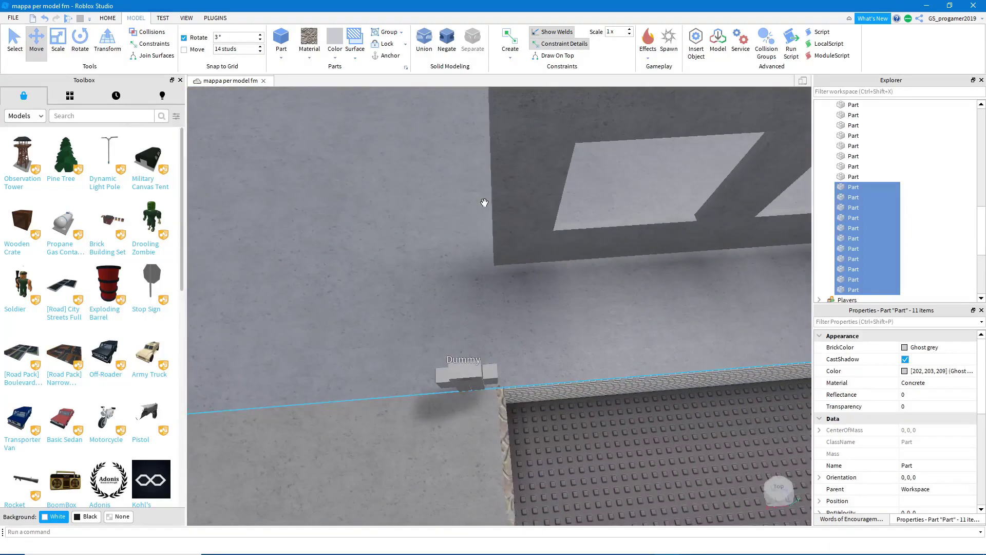
{"action": "scroll", "coordinate": [501, 227], "scroll_direction": "down", "scroll_amount": 10}
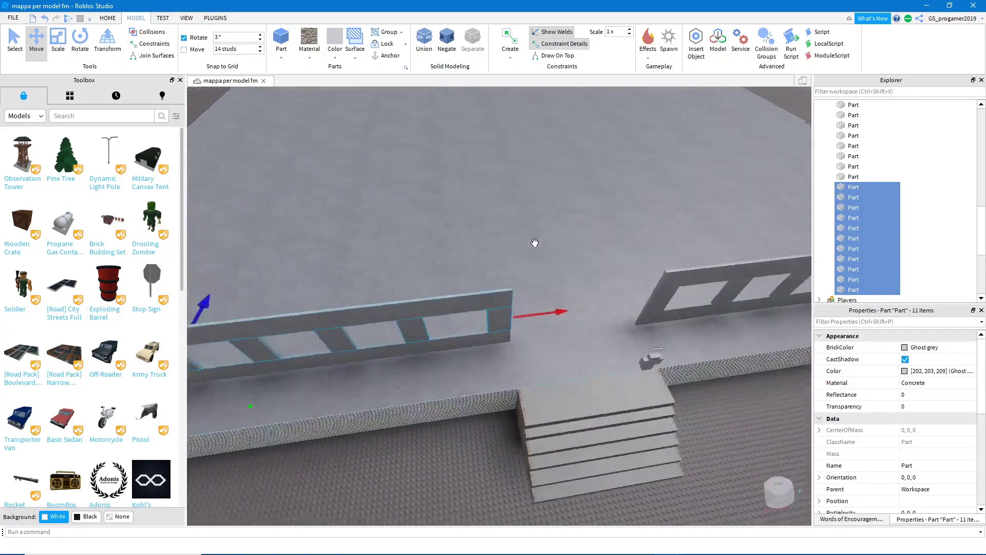
- Compare the copied windowed wall's ends with the platform's outer corner and the edge of the stairs
{"action": "right_click_drag", "start_coordinate": [534, 242], "coordinate": [462, 344]}
{"action": "scroll", "coordinate": [471, 244], "scroll_direction": "up", "scroll_amount": 10}
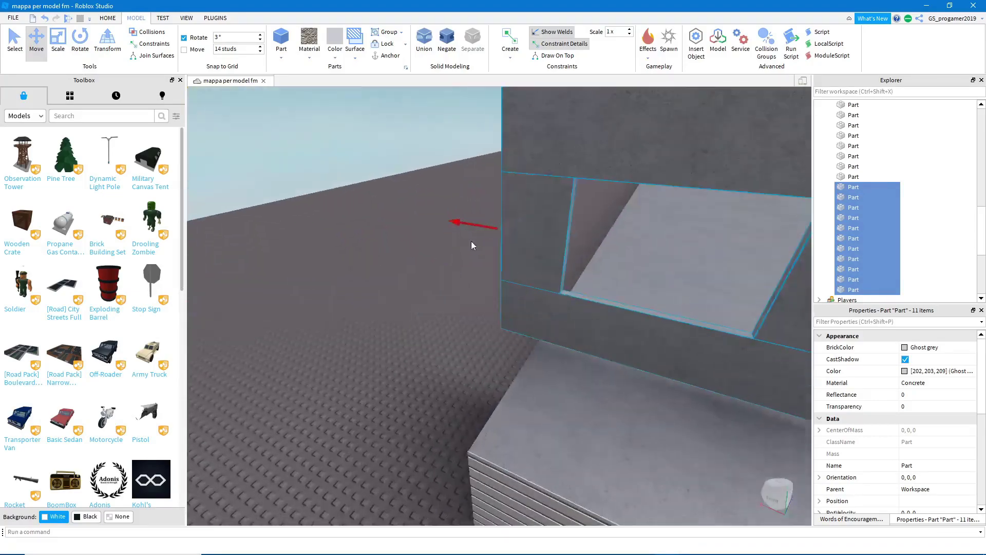
{"action": "scroll", "coordinate": [471, 245], "scroll_direction": "down", "scroll_amount": 10}
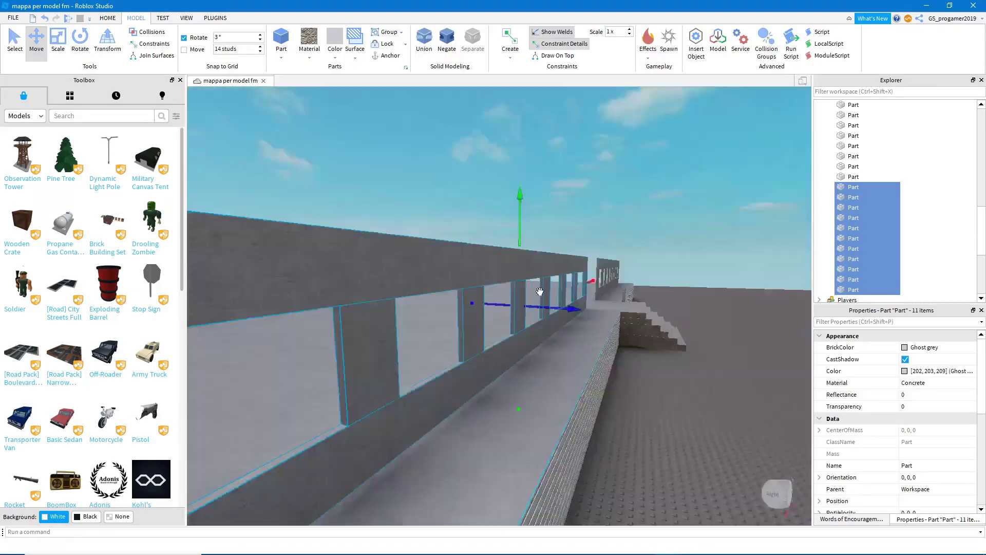
{"action": "right_click_drag", "start_coordinate": [535, 294], "coordinate": [501, 338]}
{"action": "scroll", "coordinate": [494, 350], "scroll_direction": "up", "scroll_amount": 3}
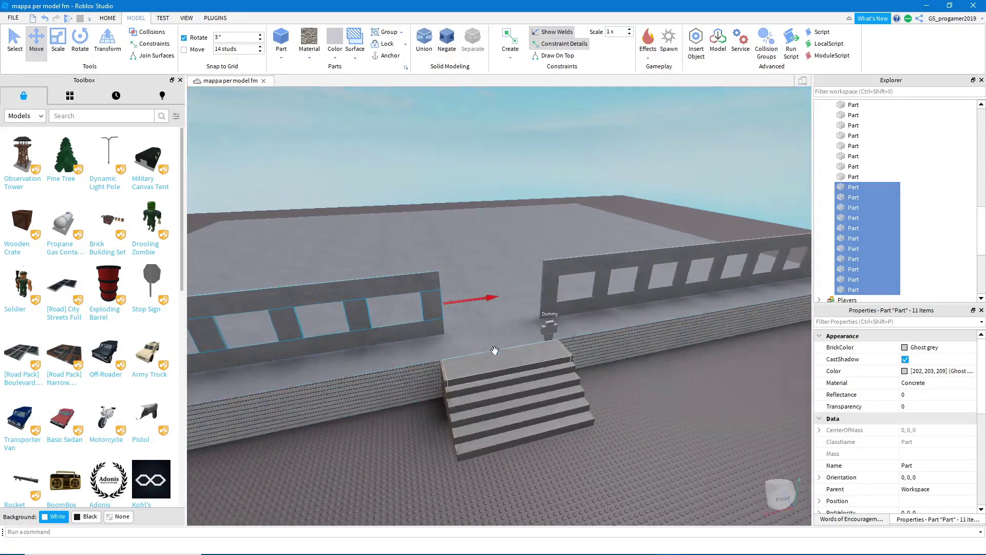
{"action": "scroll", "coordinate": [495, 350], "scroll_direction": "up", "scroll_amount": 5}
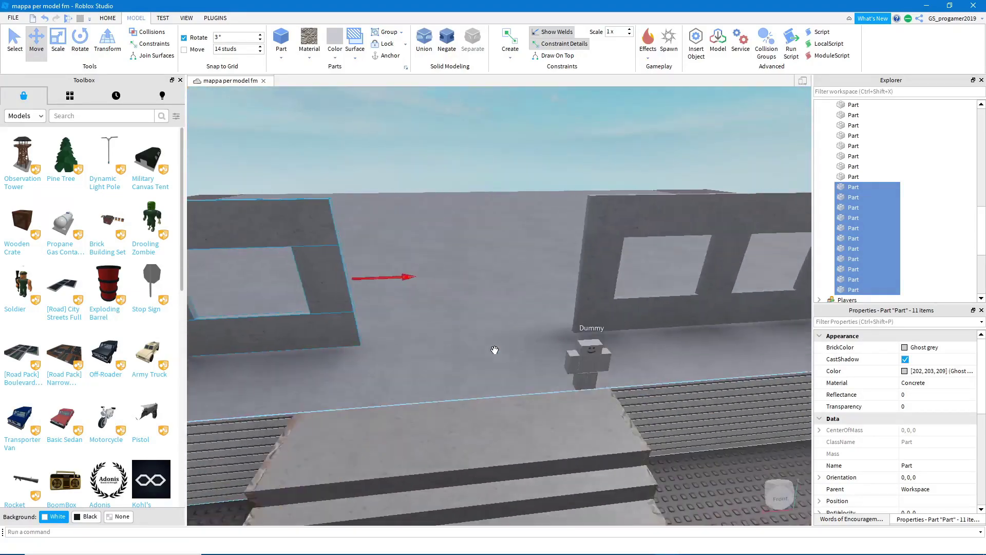
{"action": "scroll", "coordinate": [495, 351], "scroll_direction": "down", "scroll_amount": 5}
{"action": "scroll", "coordinate": [389, 435], "scroll_direction": "up", "scroll_amount": 5}
{"action": "left_click", "coordinate": [389, 434]}
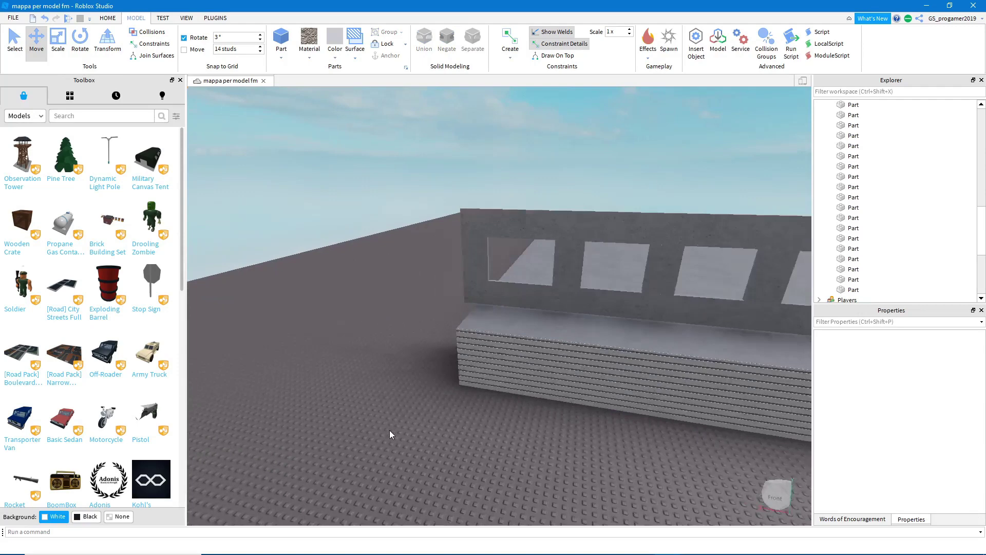
- Extend the platform base sideways beyond the outer end of the copied windowed wall
{"action": "scroll", "coordinate": [390, 435], "scroll_direction": "up", "scroll_amount": 3}
{"action": "left_click", "coordinate": [449, 208]}
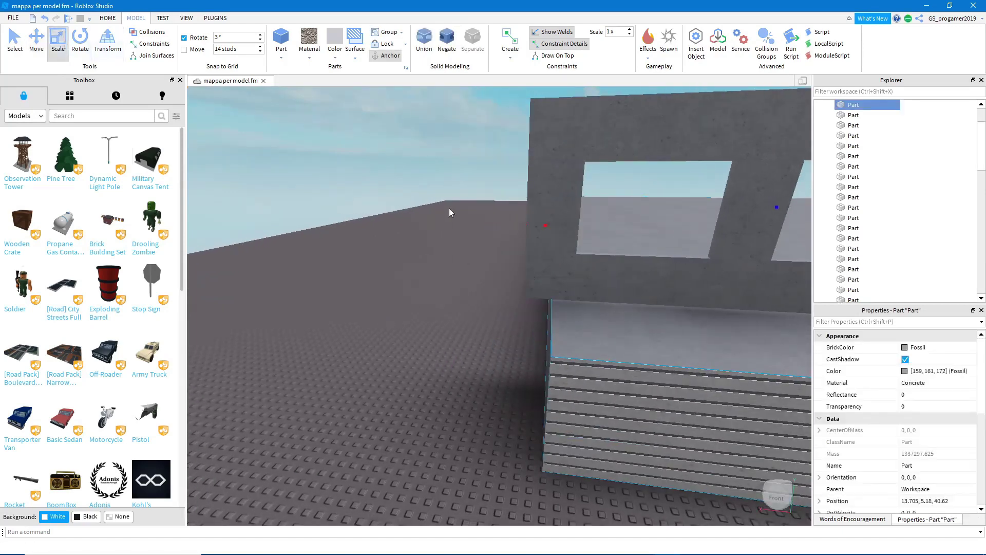
{"action": "key", "text": "ctrl+3"}
{"action": "scroll", "coordinate": [530, 424], "scroll_direction": "up", "scroll_amount": 3}
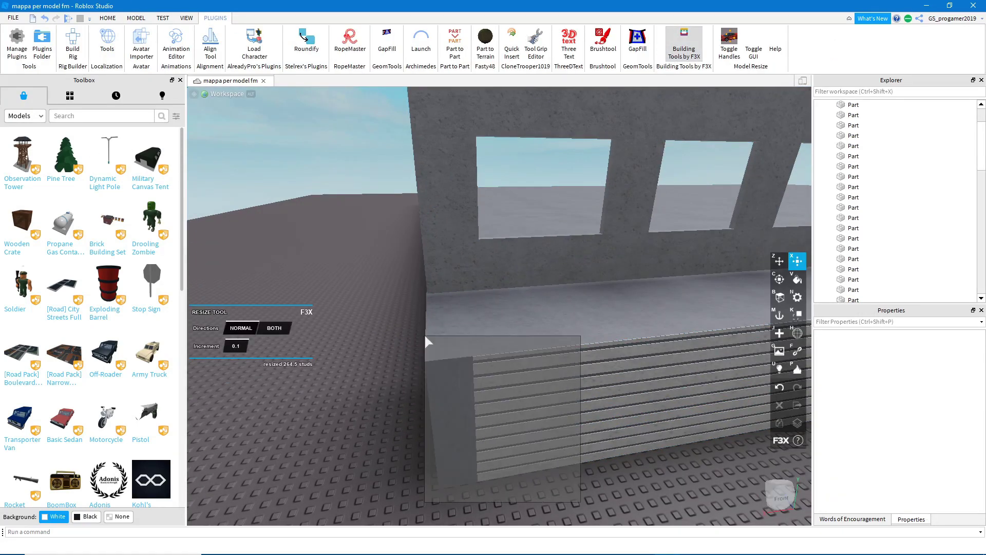
- Select the nine light front strips with the F3X Resize tool and lengthen them to the platform's extended end
{"action": "left_click_drag", "start_coordinate": [425, 338], "coordinate": [503, 455]}
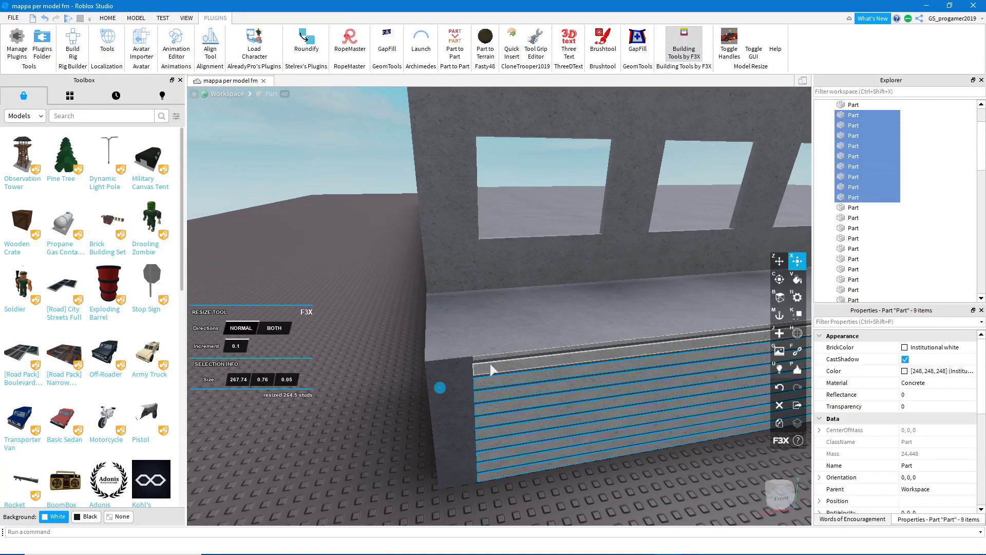
{"action": "left_click", "coordinate": [684, 44]}
{"action": "scroll", "coordinate": [643, 476], "scroll_direction": "down", "scroll_amount": 10}
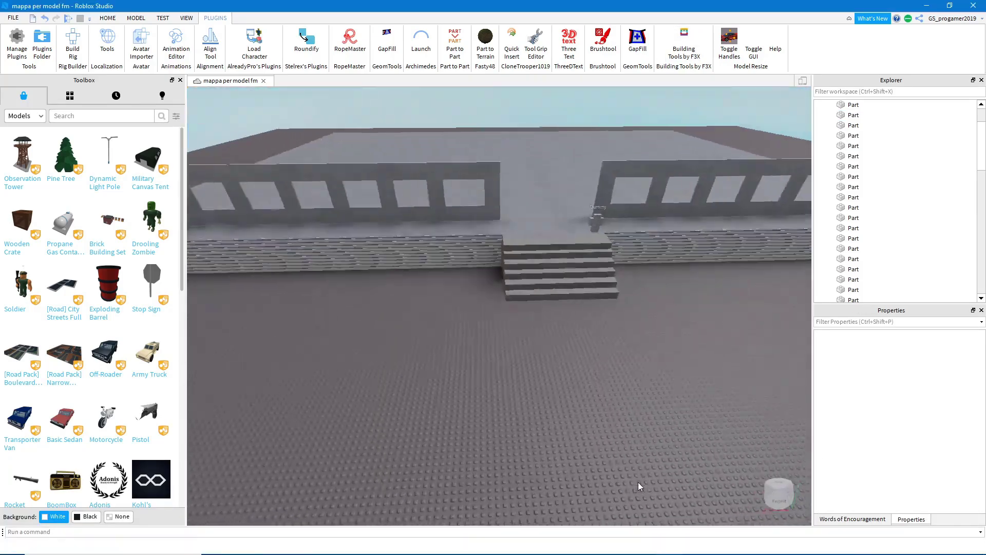
- Inspect the platform's plain side and both front windowed walls from several angles
{"action": "scroll", "coordinate": [638, 482], "scroll_direction": "down", "scroll_amount": 5}
{"action": "scroll", "coordinate": [638, 483], "scroll_direction": "up", "scroll_amount": 8}
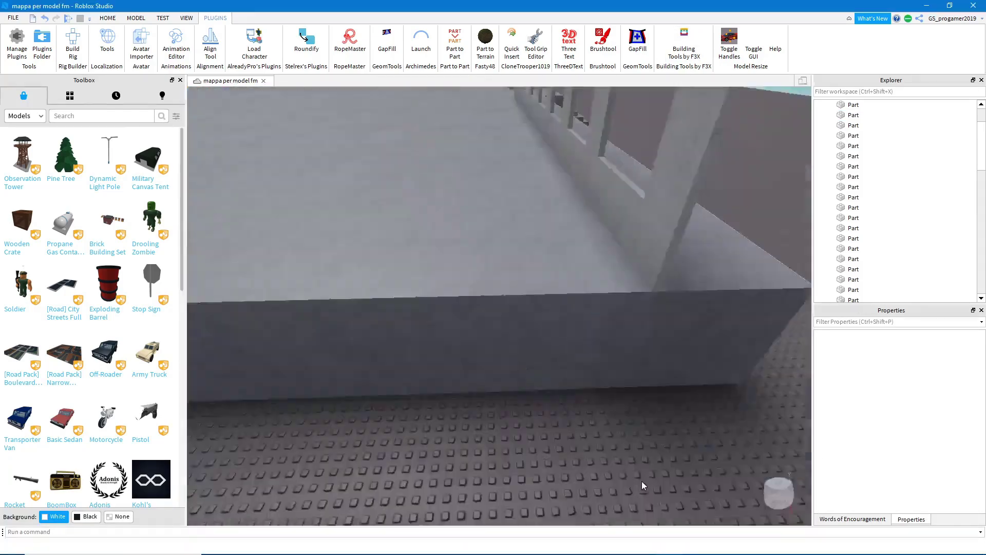
{"action": "left_click", "coordinate": [642, 481]}
{"action": "scroll", "coordinate": [616, 251], "scroll_direction": "up", "scroll_amount": 5}
{"action": "left_click", "coordinate": [737, 227]}
{"action": "scroll", "coordinate": [694, 236], "scroll_direction": "down", "scroll_amount": 5}
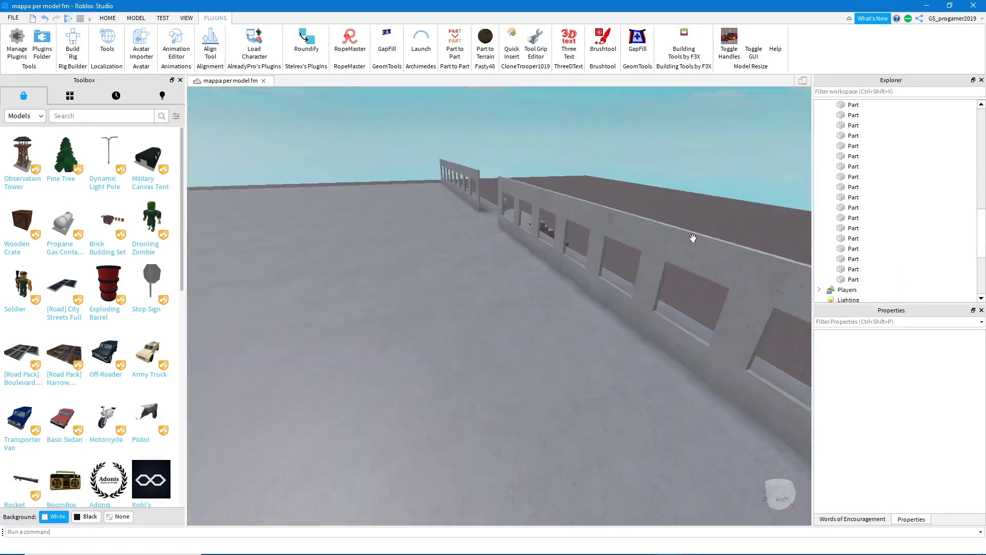
{"action": "right_click_drag", "start_coordinate": [694, 236], "coordinate": [573, 276]}
{"action": "scroll", "coordinate": [562, 263], "scroll_direction": "up", "scroll_amount": 5}
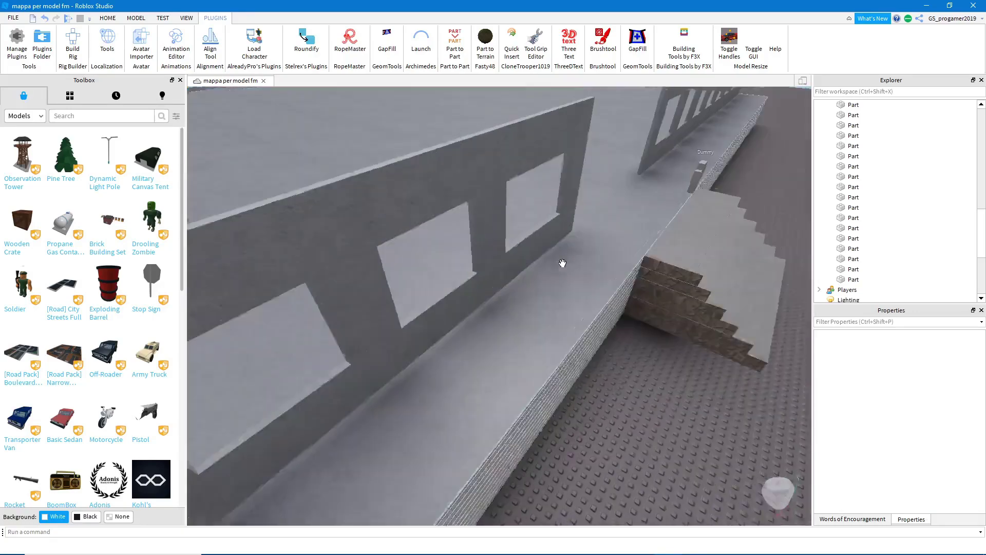
{"action": "scroll", "coordinate": [563, 263], "scroll_direction": "down", "scroll_amount": 5}
- Select the eleven parts of the copied windowed wall and rotate a duplicate 90 degrees about the vertical axis
{"action": "left_click", "coordinate": [478, 194], "text": "ctrl"}
{"action": "right_click_drag", "start_coordinate": [478, 193], "coordinate": [445, 155]}
{"action": "left_click", "coordinate": [445, 156], "text": "ctrl"}
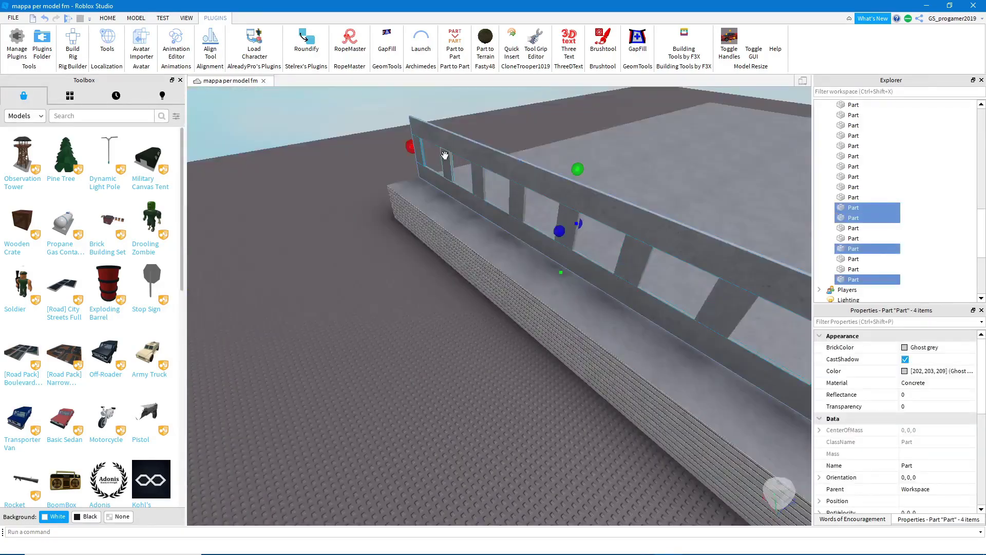
{"action": "left_click", "coordinate": [563, 217], "text": "ctrl"}
{"action": "right_click_drag", "start_coordinate": [563, 217], "coordinate": [474, 248]}
{"action": "left_click", "coordinate": [145, 41]}
{"action": "scroll", "coordinate": [451, 360], "scroll_direction": "down", "scroll_amount": 5}
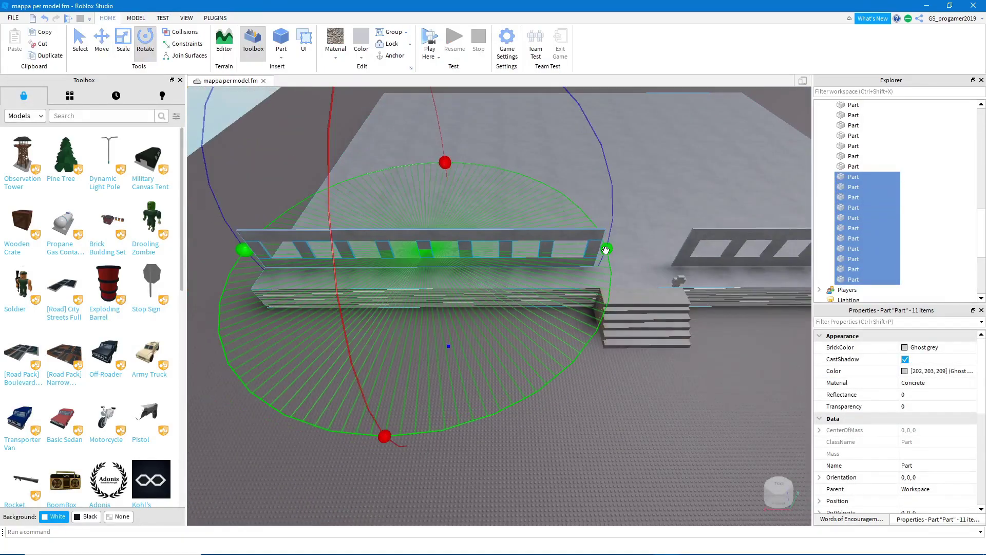
{"action": "right_click_drag", "start_coordinate": [451, 360], "coordinate": [451, 397]}
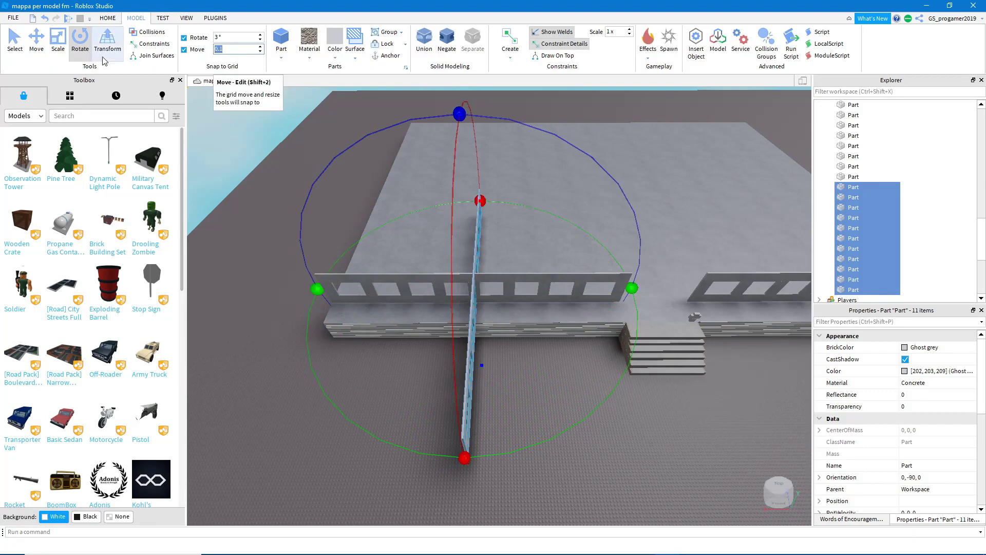
- Set the move increment to 0.1 studs and position the rotated wall along the platform's side, meeting the front wall's outer corner
{"action": "right_click_drag", "start_coordinate": [480, 258], "coordinate": [459, 402]}
{"action": "scroll", "coordinate": [617, 312], "scroll_direction": "down", "scroll_amount": 5}
{"action": "left_click", "coordinate": [616, 312]}
{"action": "right_click_drag", "start_coordinate": [617, 313], "coordinate": [661, 291]}
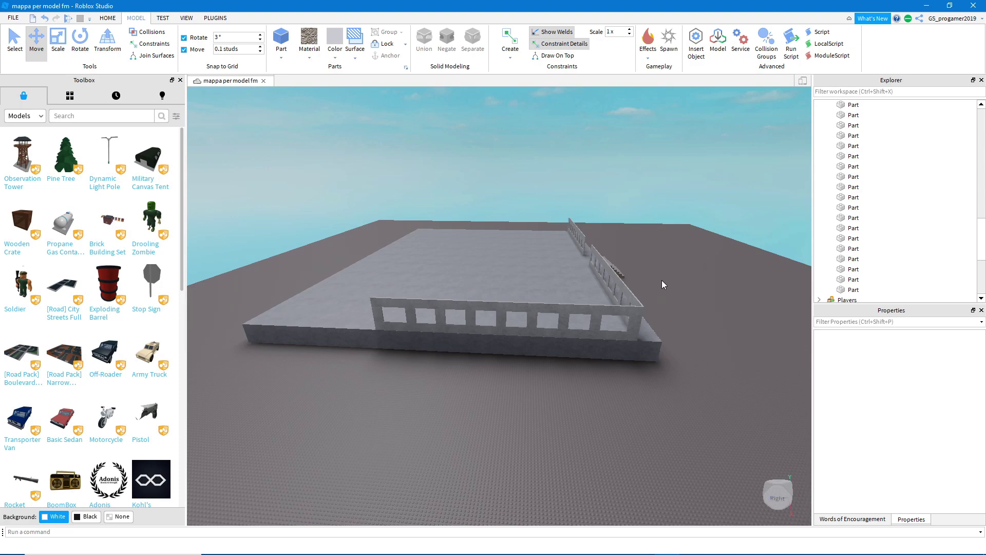
- Duplicate the front windowed wall that meets the side wall and move the copy across the platform to the side wall's other end
{"action": "scroll", "coordinate": [658, 285], "scroll_direction": "up", "scroll_amount": 10}
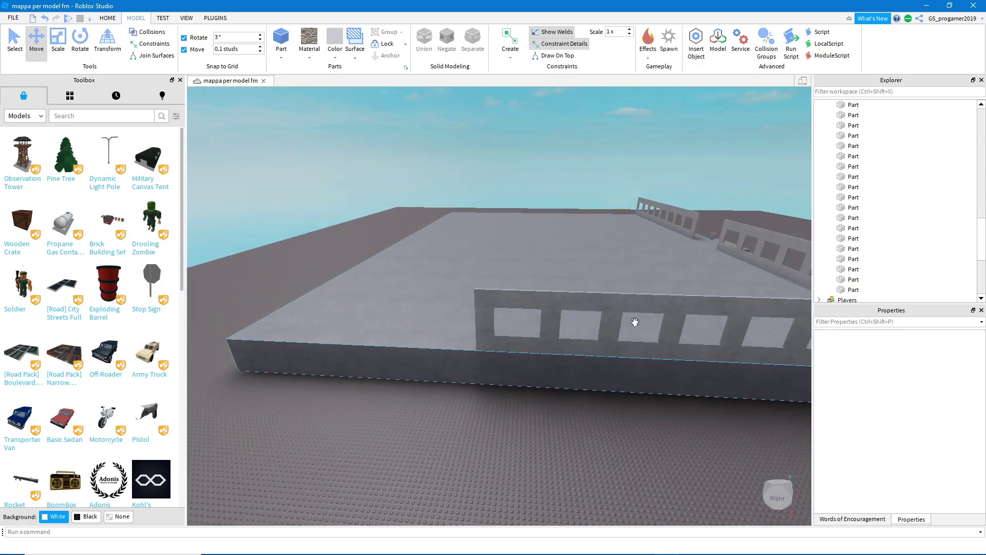
{"action": "left_click", "coordinate": [635, 322]}
{"action": "right_click_drag", "start_coordinate": [635, 322], "coordinate": [578, 334]}
{"action": "left_click", "coordinate": [595, 309]}
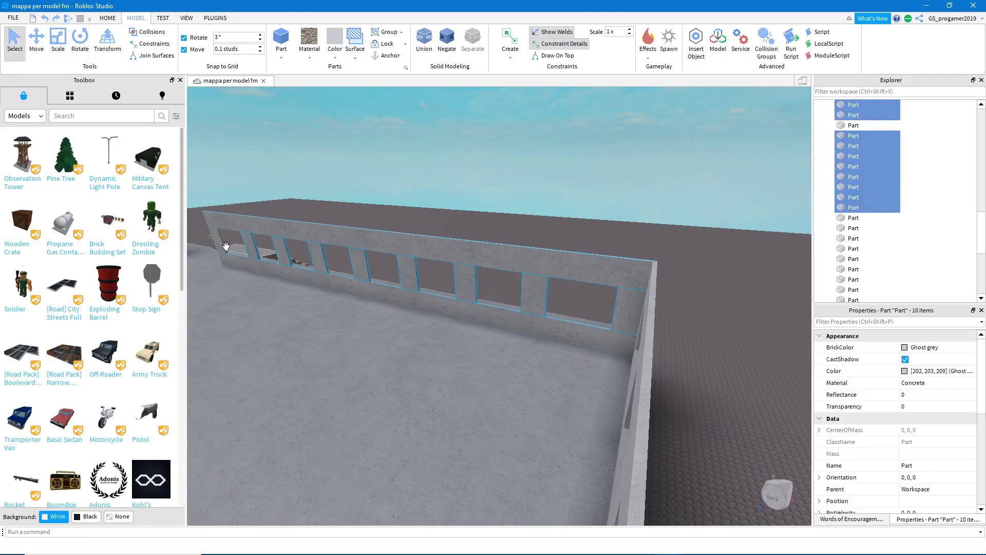
{"action": "key", "text": "ctrl+2"}
{"action": "right_click_drag", "start_coordinate": [226, 247], "coordinate": [658, 165]}
{"action": "scroll", "coordinate": [409, 289], "scroll_direction": "up", "scroll_amount": 5}
{"action": "scroll", "coordinate": [606, 321], "scroll_direction": "down", "scroll_amount": 5}
{"action": "left_click", "coordinate": [606, 321]}
{"action": "left_click", "coordinate": [596, 323]}
{"action": "left_click", "coordinate": [659, 165]}
{"action": "scroll", "coordinate": [534, 242], "scroll_direction": "up", "scroll_amount": 5}
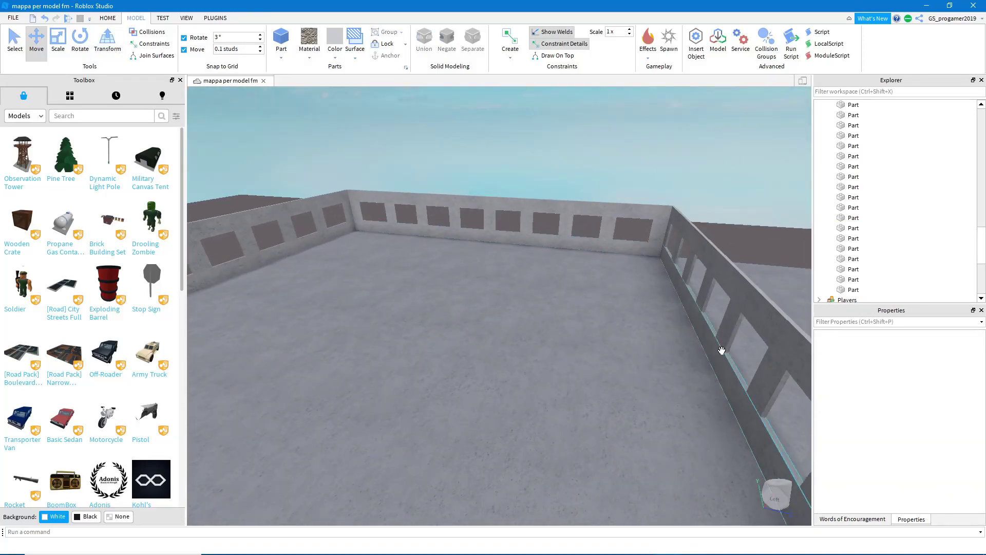
- Replace the back wall's window pillars with one pillar stretched across all the openings to make the wall solid
{"action": "scroll", "coordinate": [529, 267], "scroll_direction": "up", "scroll_amount": 5}
{"action": "left_click", "coordinate": [418, 346], "text": "ctrl"}
{"action": "scroll", "coordinate": [353, 330], "scroll_direction": "down", "scroll_amount": 5}
{"action": "left_click", "coordinate": [542, 316], "text": "ctrl"}
{"action": "right_click_drag", "start_coordinate": [542, 316], "coordinate": [563, 280]}
{"action": "left_click", "coordinate": [564, 279]}
{"action": "key", "text": "ctrl+3"}
{"action": "scroll", "coordinate": [759, 358], "scroll_direction": "up", "scroll_amount": 5}
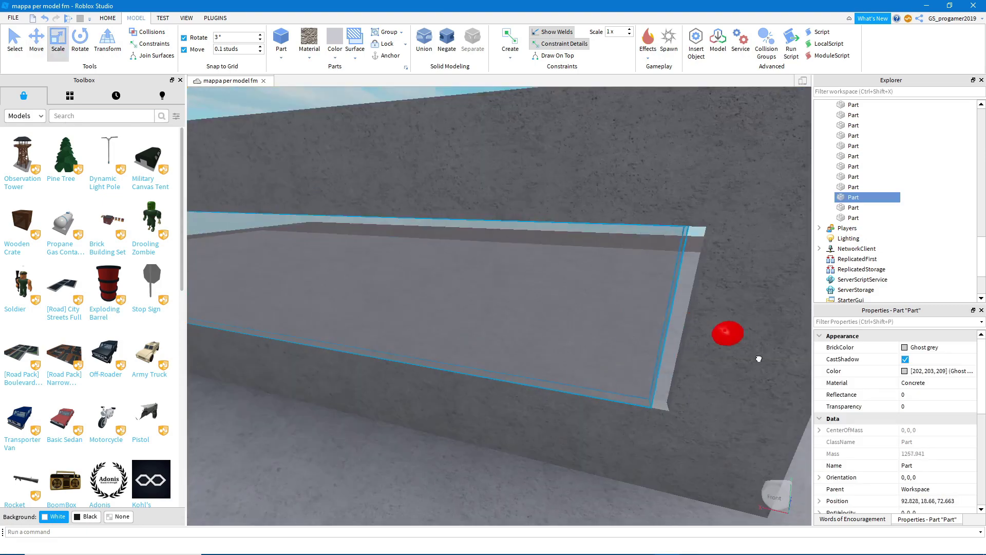
{"action": "scroll", "coordinate": [759, 358], "scroll_direction": "down", "scroll_amount": 5}
{"action": "left_click", "coordinate": [720, 175]}
{"action": "right_click_drag", "start_coordinate": [720, 175], "coordinate": [717, 171]}
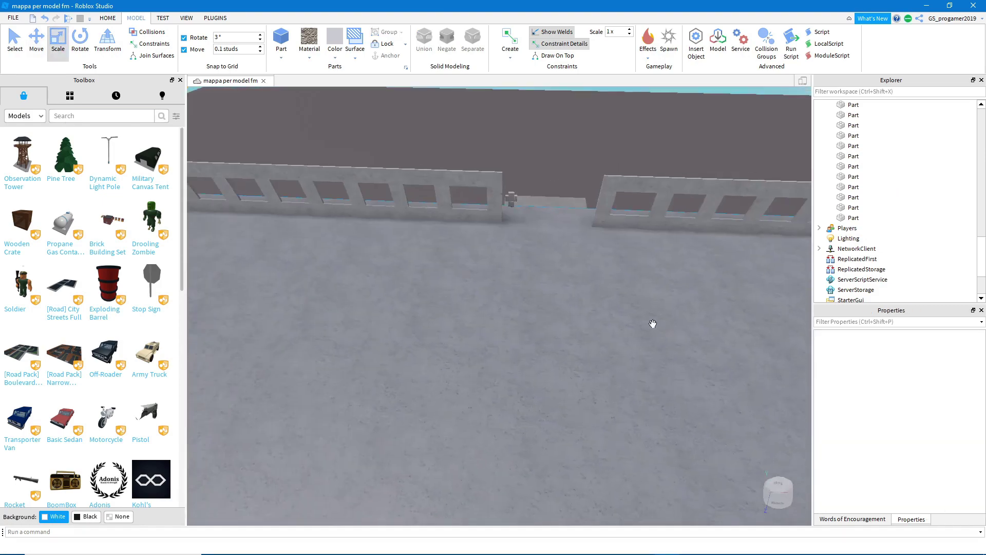
- Select the eleven parts of the second front windowed wall and move a duplicate to the platform's back side
{"action": "right_click_drag", "start_coordinate": [653, 324], "coordinate": [387, 271]}
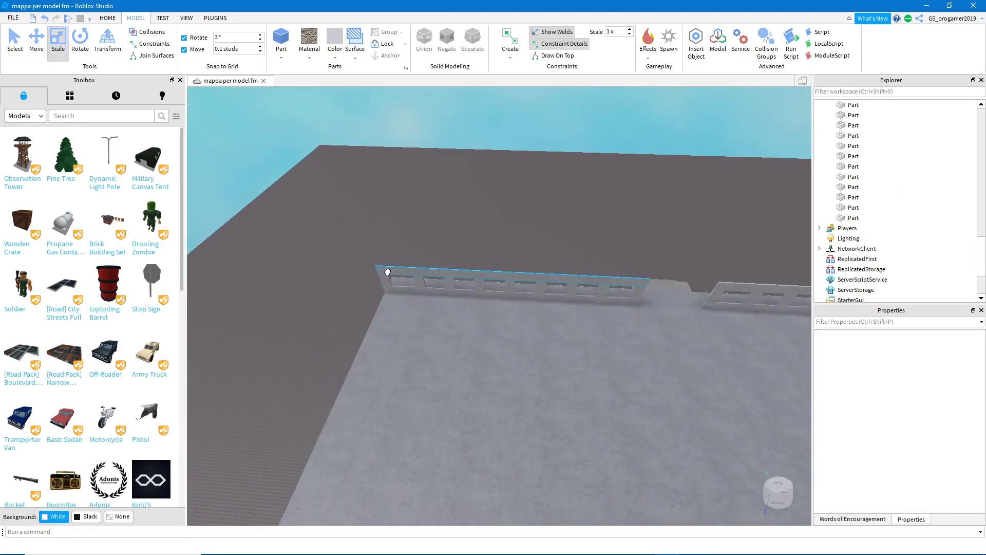
{"action": "left_click", "coordinate": [58, 41]}
{"action": "scroll", "coordinate": [557, 308], "scroll_direction": "up", "scroll_amount": 5}
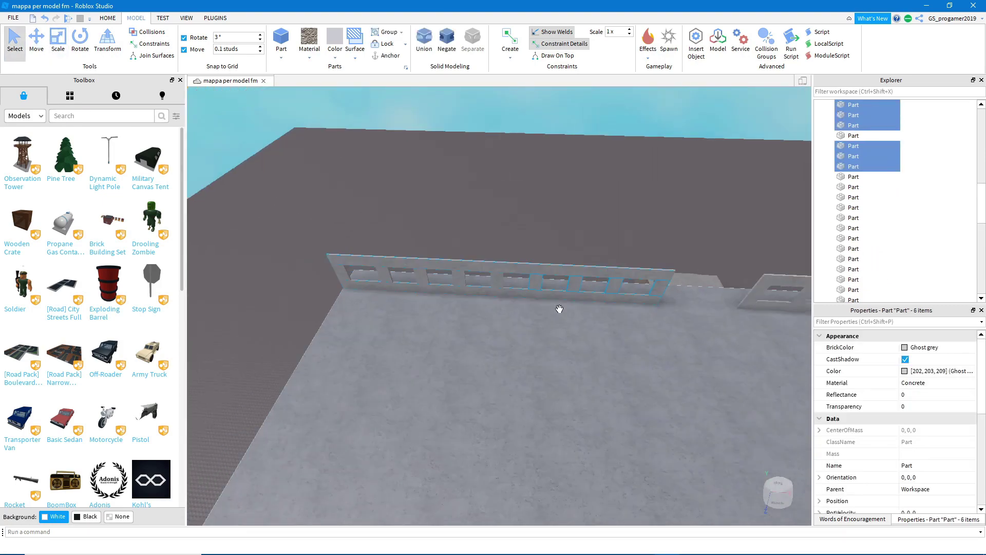
{"action": "left_click", "coordinate": [543, 286], "text": "ctrl"}
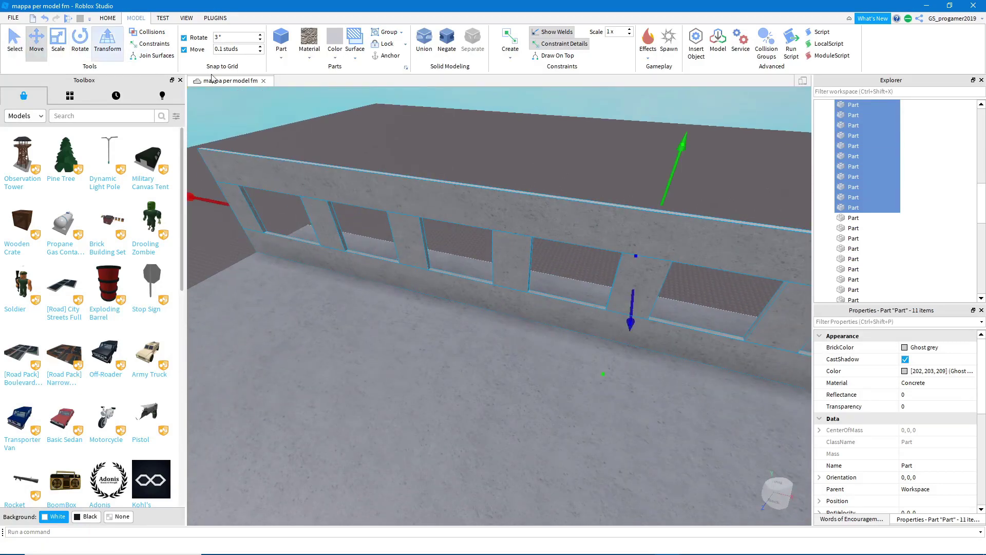
{"action": "scroll", "coordinate": [392, 255], "scroll_direction": "down", "scroll_amount": 10}
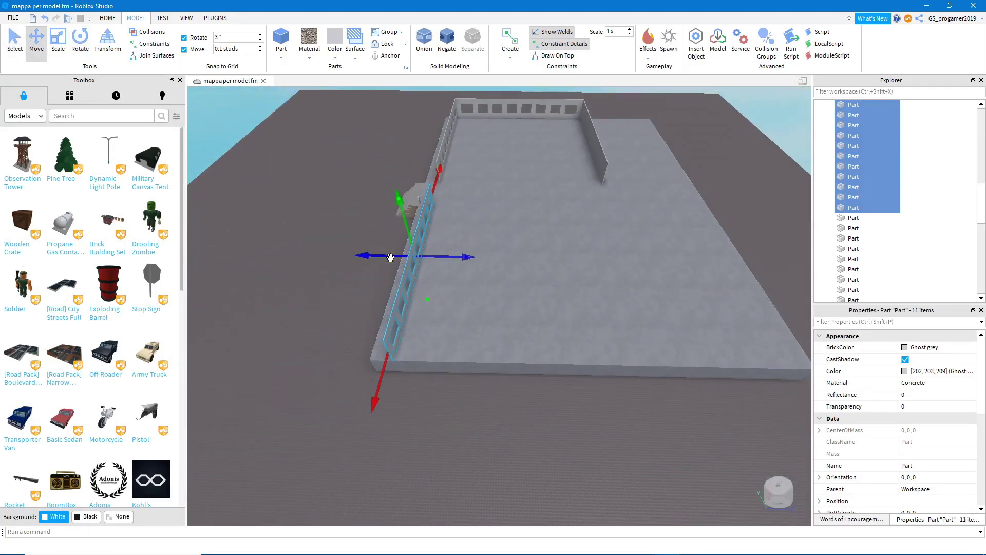
{"action": "right_click_drag", "start_coordinate": [392, 255], "coordinate": [510, 236]}
- Select the side windowed wall's parts and move a duplicate to the opposite end of the walled area
{"action": "left_click", "coordinate": [371, 97]}
{"action": "scroll", "coordinate": [537, 155], "scroll_direction": "up", "scroll_amount": 8}
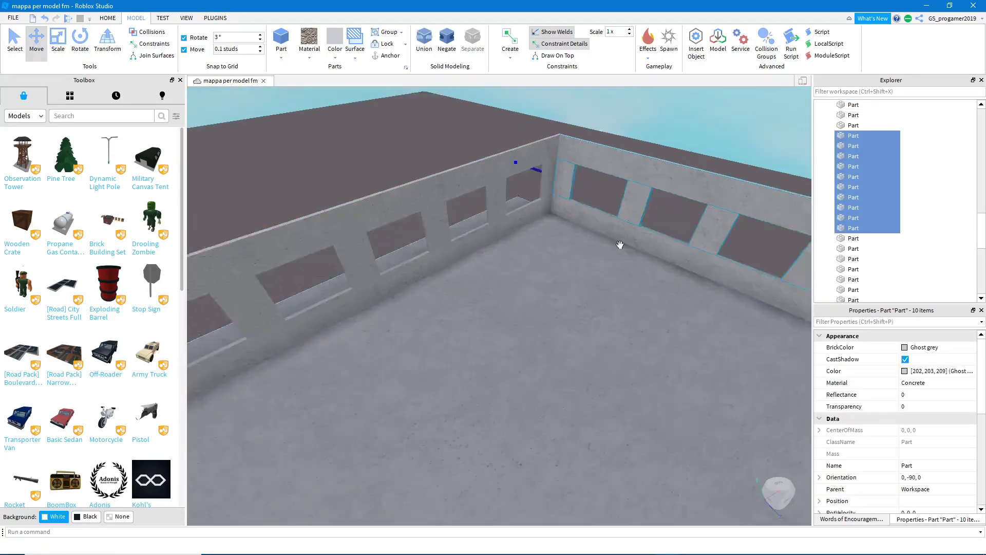
{"action": "scroll", "coordinate": [620, 245], "scroll_direction": "down", "scroll_amount": 8}
{"action": "key", "text": "ctrl+d"}
{"action": "left_click_drag", "start_coordinate": [408, 286], "coordinate": [684, 221]}
- Lengthen the second back wall's lower strip with the Scale tool until it reaches the solid back wall
{"action": "scroll", "coordinate": [534, 299], "scroll_direction": "up", "scroll_amount": 8}
{"action": "right_click_drag", "start_coordinate": [534, 299], "coordinate": [351, 205]}
{"action": "left_click", "coordinate": [351, 205]}
{"action": "left_click", "coordinate": [351, 206]}
{"action": "key", "text": "ctrl+3"}
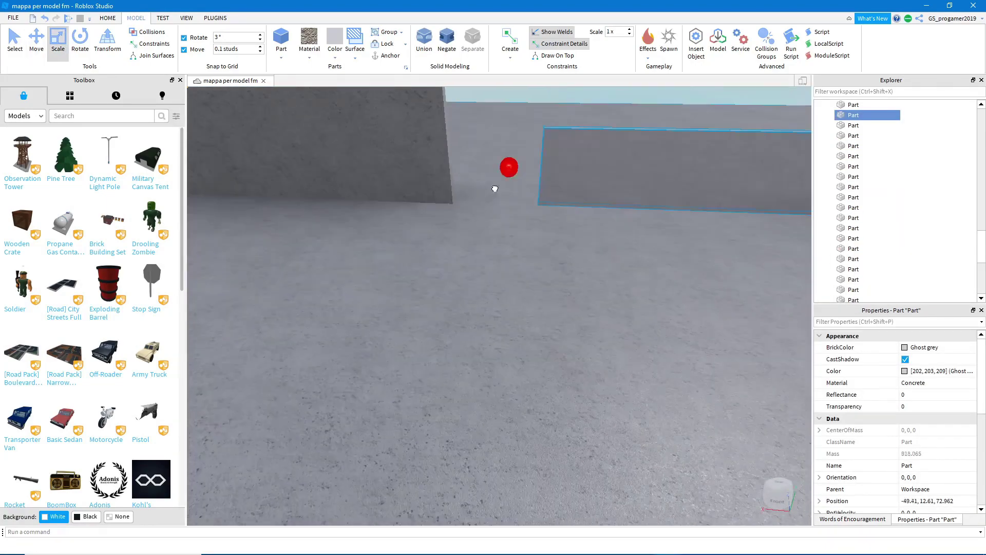
{"action": "scroll", "coordinate": [495, 188], "scroll_direction": "up", "scroll_amount": 5}
{"action": "scroll", "coordinate": [544, 154], "scroll_direction": "down", "scroll_amount": 8}
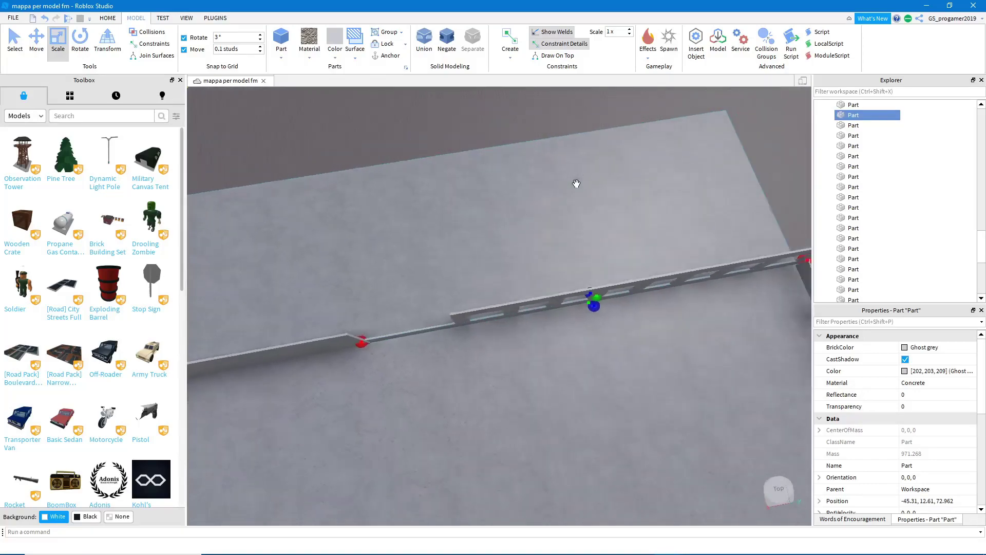
{"action": "right_click_drag", "start_coordinate": [576, 183], "coordinate": [577, 183]}
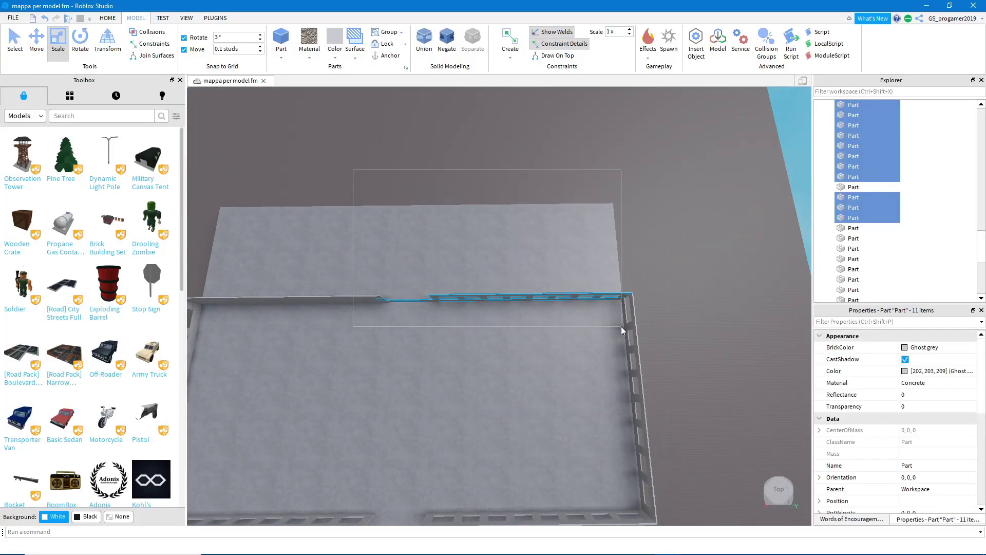
- Select the eleven parts of the second back wall and shift them into line with the solid back wall
{"action": "left_click_drag", "start_coordinate": [621, 325], "coordinate": [621, 326]}
{"action": "scroll", "coordinate": [621, 326], "scroll_direction": "up", "scroll_amount": 5}
{"action": "key", "text": "ctrl+2"}
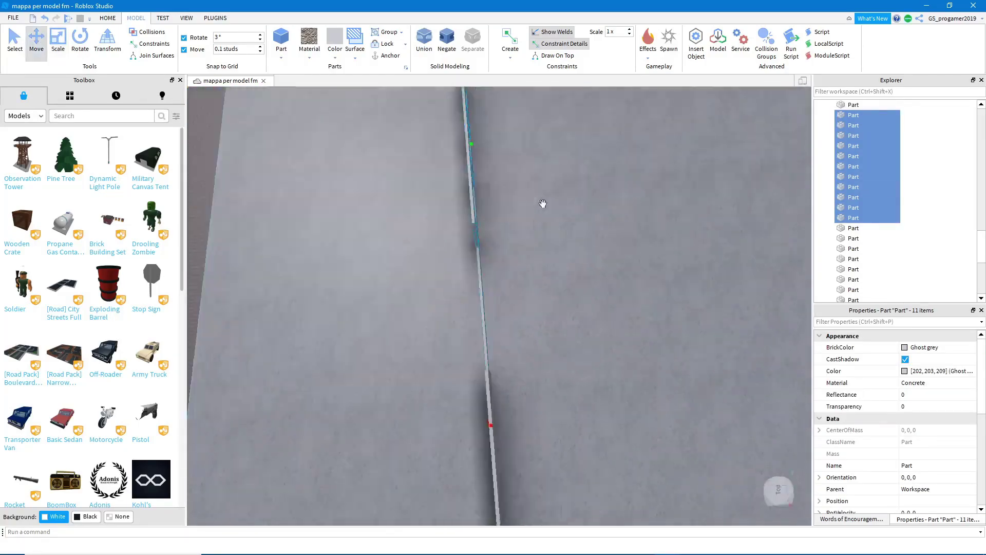
{"action": "scroll", "coordinate": [548, 194], "scroll_direction": "up", "scroll_amount": 5}
{"action": "scroll", "coordinate": [572, 160], "scroll_direction": "down", "scroll_amount": 5}
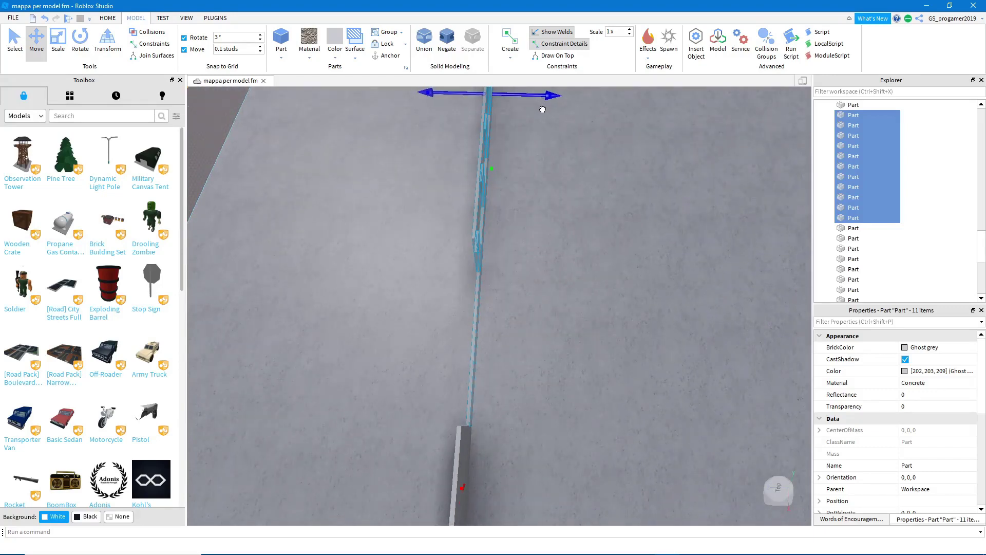
{"action": "right_click_drag", "start_coordinate": [542, 110], "coordinate": [555, 306]}
- Lengthen the second back wall's upper strip with the Scale tool to close the gap to the solid back wall
{"action": "left_click", "coordinate": [585, 196]}
{"action": "left_click_drag", "start_coordinate": [522, 315], "coordinate": [442, 298]}
{"action": "scroll", "coordinate": [443, 297], "scroll_direction": "down", "scroll_amount": 5}
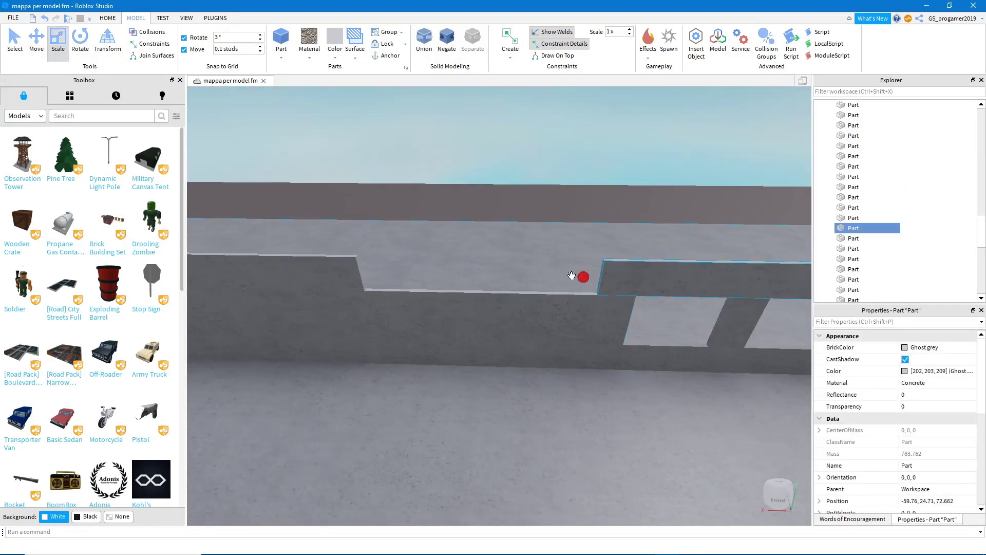
{"action": "scroll", "coordinate": [524, 270], "scroll_direction": "up", "scroll_amount": 5}
{"action": "scroll", "coordinate": [544, 321], "scroll_direction": "down", "scroll_amount": 5}
- Replace the second back wall's window pillars with a single pillar stretched across its openings up to the corner
{"action": "left_click", "coordinate": [544, 321]}
{"action": "scroll", "coordinate": [545, 321], "scroll_direction": "down", "scroll_amount": 5}
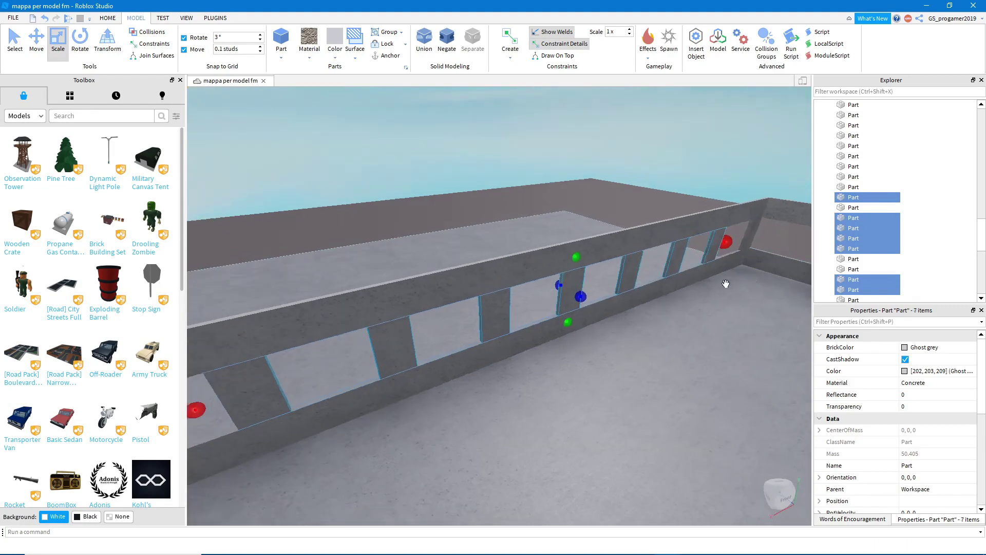
{"action": "scroll", "coordinate": [492, 245], "scroll_direction": "up", "scroll_amount": 8}
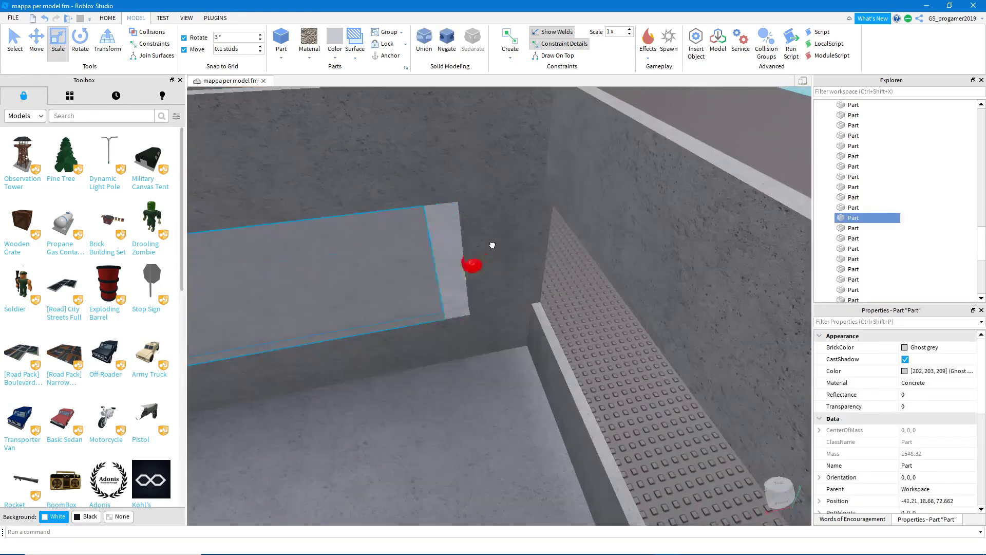
{"action": "scroll", "coordinate": [492, 245], "scroll_direction": "down", "scroll_amount": 10}
{"action": "left_click", "coordinate": [605, 285]}
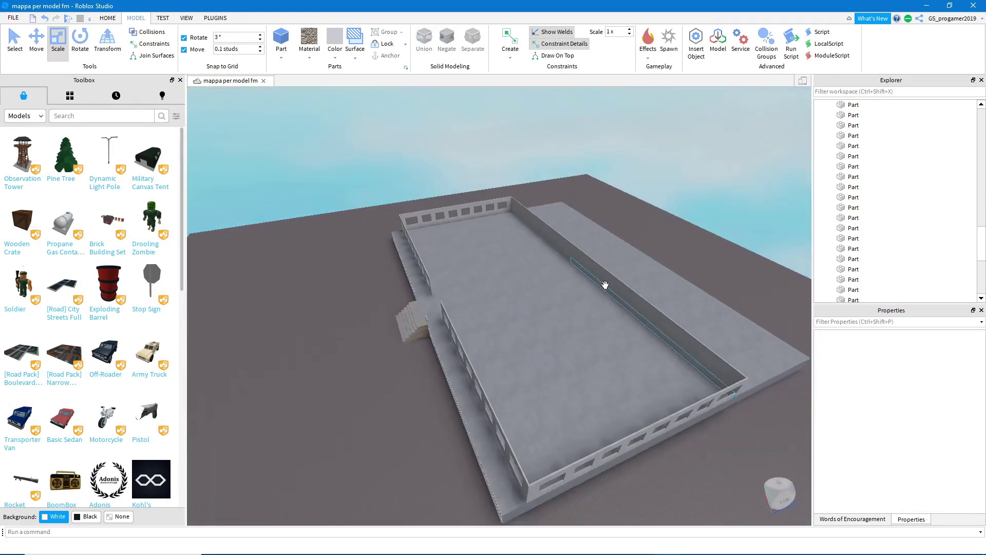
- Inspect the walled platform and search the Toolbox models for "materials"
{"action": "scroll", "coordinate": [605, 285], "scroll_direction": "up", "scroll_amount": 3}
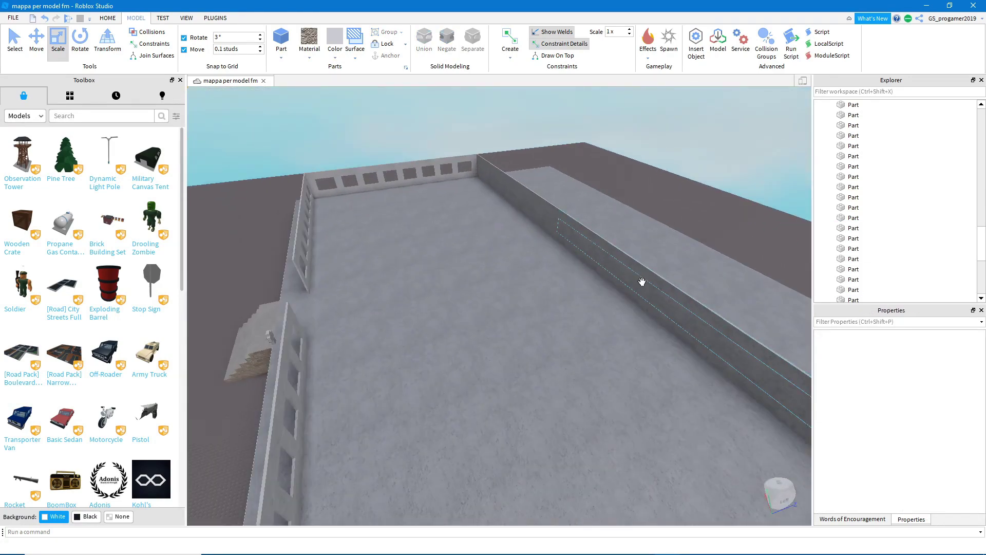
{"action": "scroll", "coordinate": [399, 337], "scroll_direction": "up", "scroll_amount": 5}
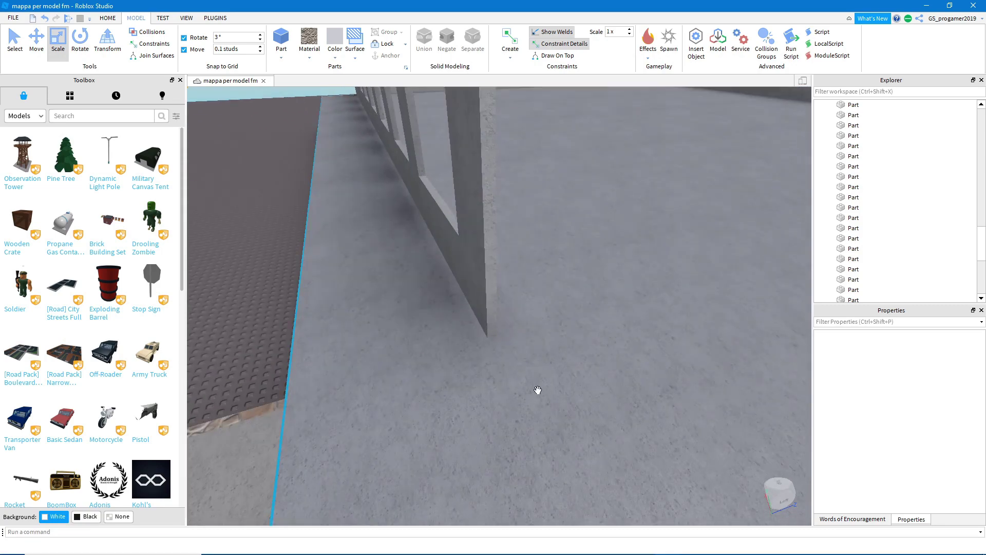
{"action": "right_click_drag", "start_coordinate": [341, 135], "coordinate": [341, 135]}
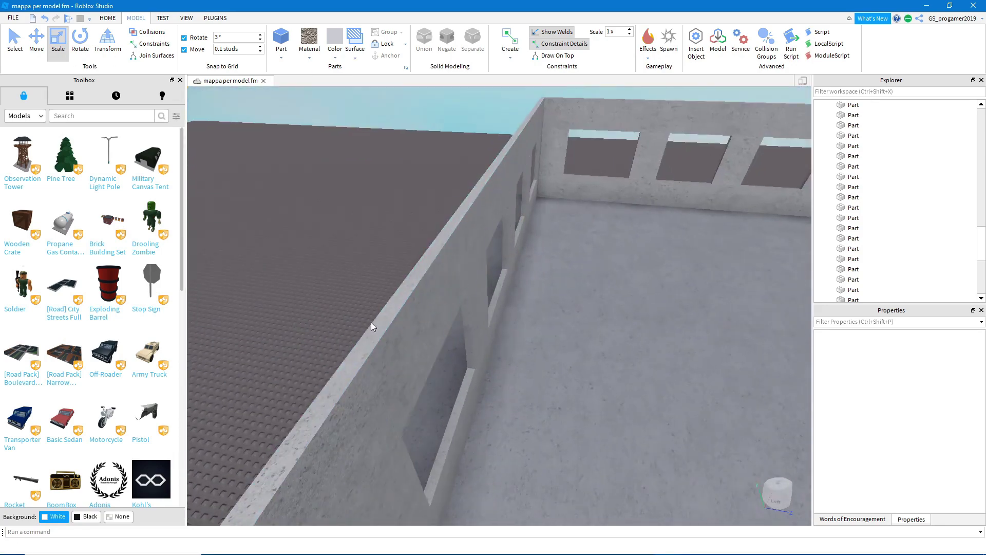
{"action": "left_click", "coordinate": [309, 57]}
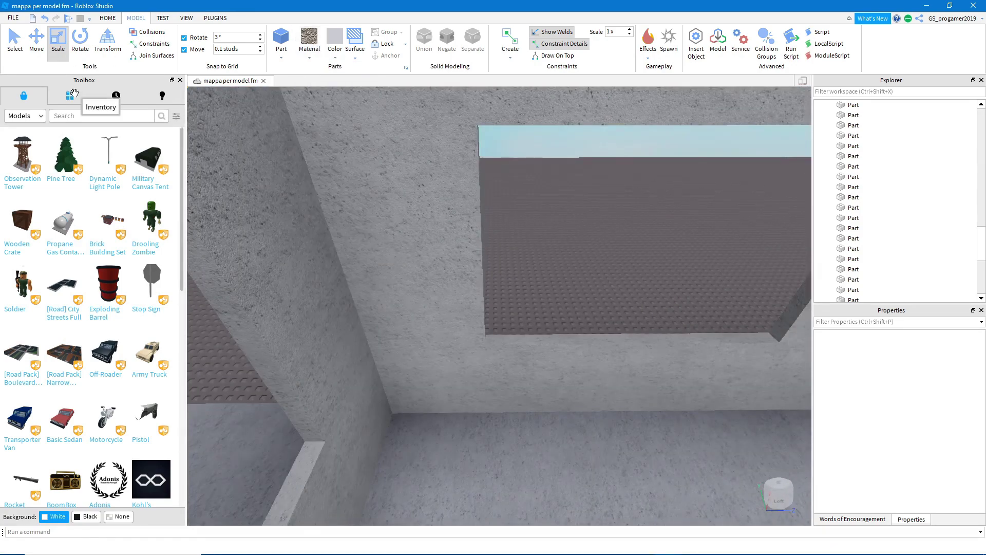
{"action": "left_click", "coordinate": [108, 115]}
{"action": "type", "text": "materials"}
{"action": "key", "text": "Return"}
{"action": "scroll", "coordinate": [580, 205], "scroll_direction": "up", "scroll_amount": 5}
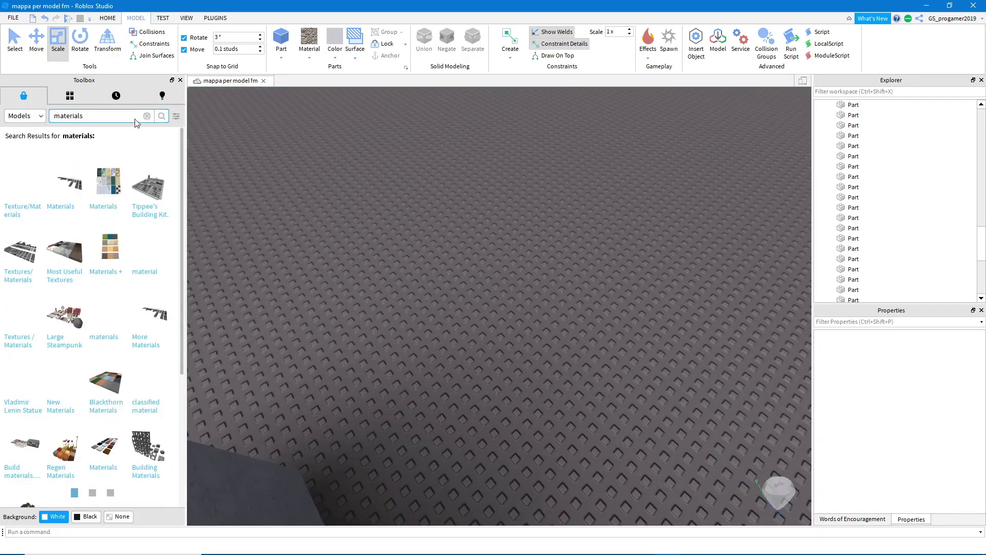
- Insert the Materials pack model on the baseplate and inspect its stone, earth, fabric and carpet blocks
{"action": "left_click_drag", "start_coordinate": [104, 183], "coordinate": [392, 270]}
{"action": "scroll", "coordinate": [625, 356], "scroll_direction": "up", "scroll_amount": 5}
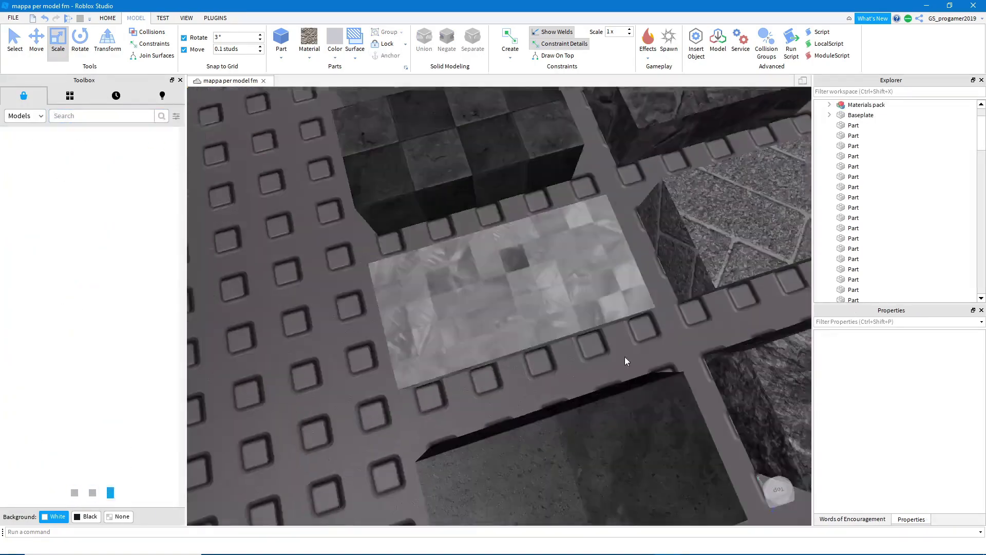
{"action": "key", "text": "w"}
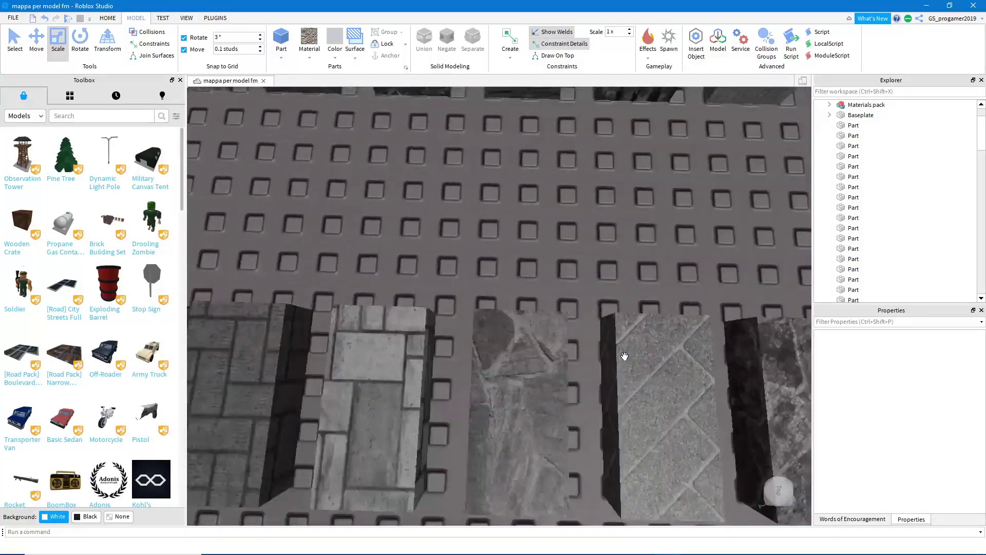
{"action": "key", "text": "s"}
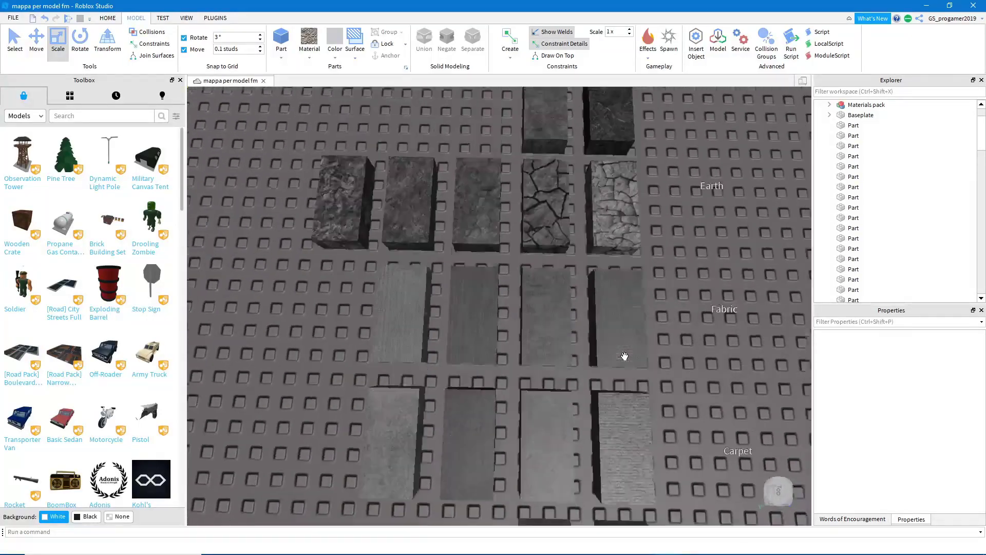
{"action": "left_click", "coordinate": [625, 357]}
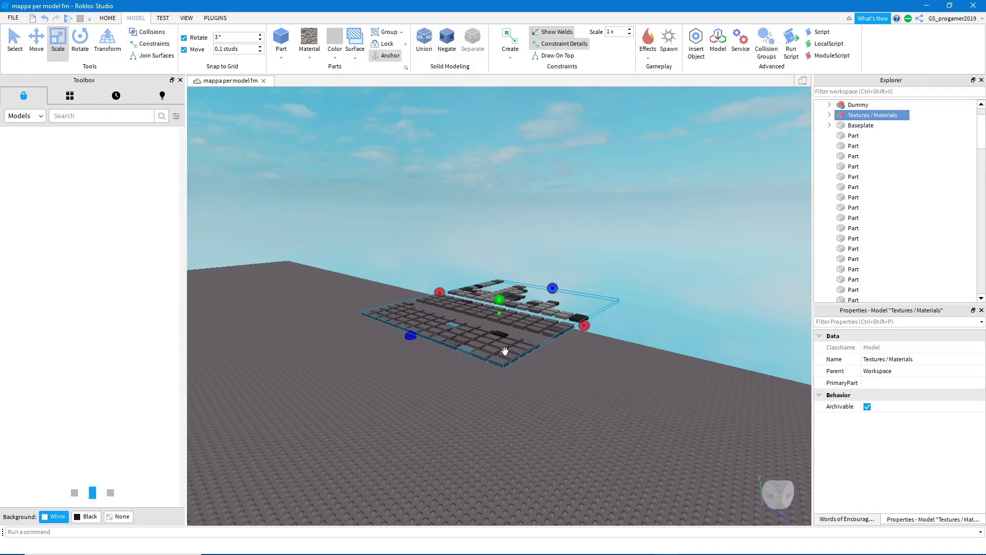
- Examine the sample blocks of the Textures / Materials model for a suitable floor texture
{"action": "key", "text": "w"}
{"action": "left_click", "coordinate": [408, 363]}
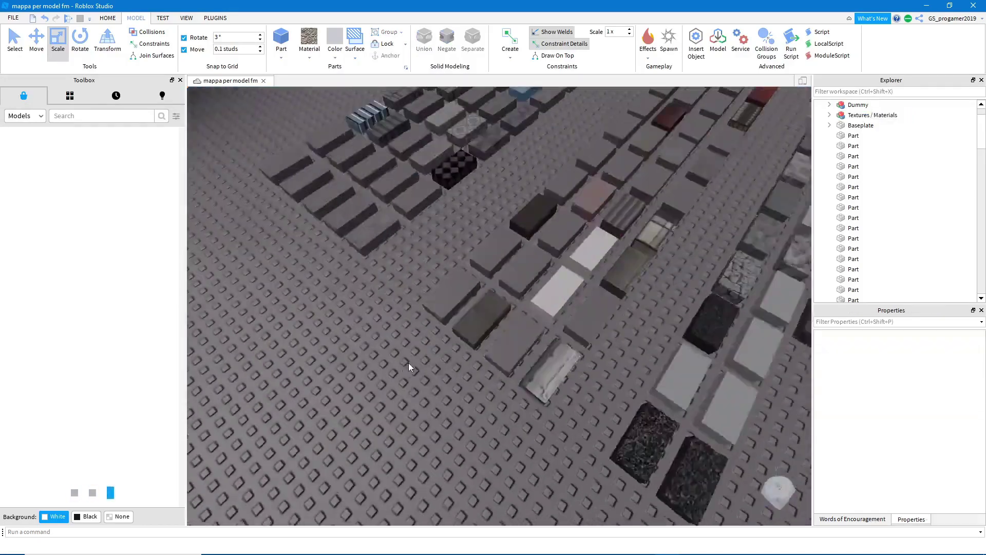
{"action": "key", "text": "w"}
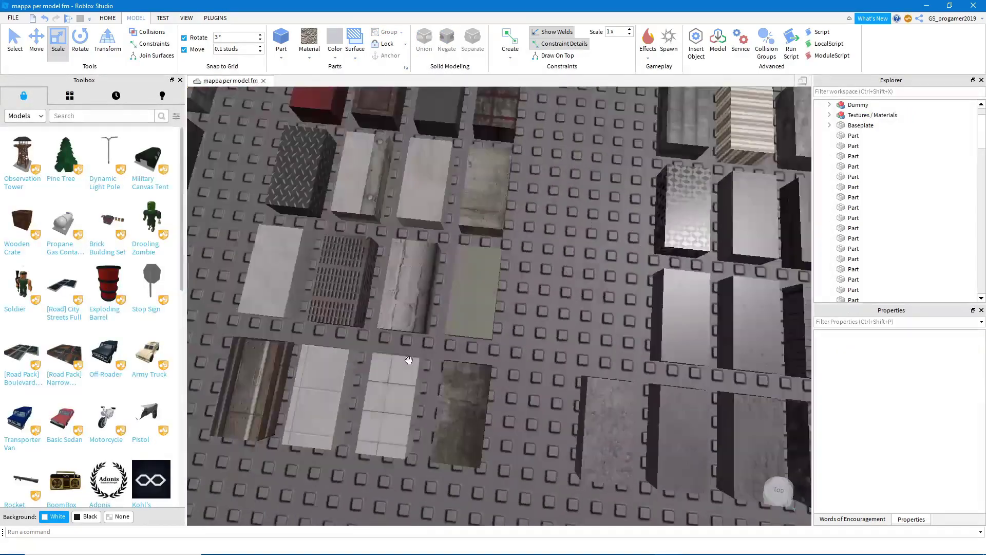
{"action": "key", "text": "w"}
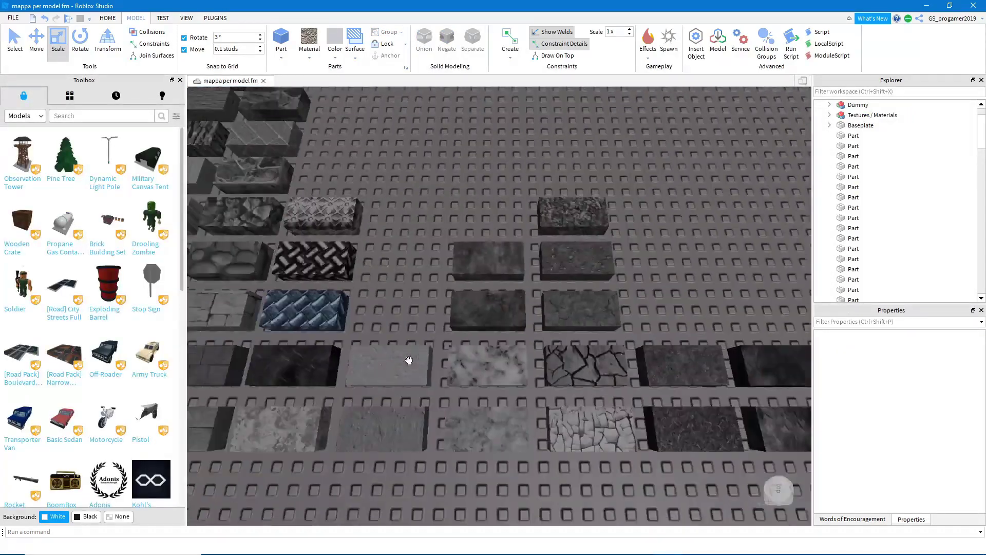
{"action": "key", "text": "w"}
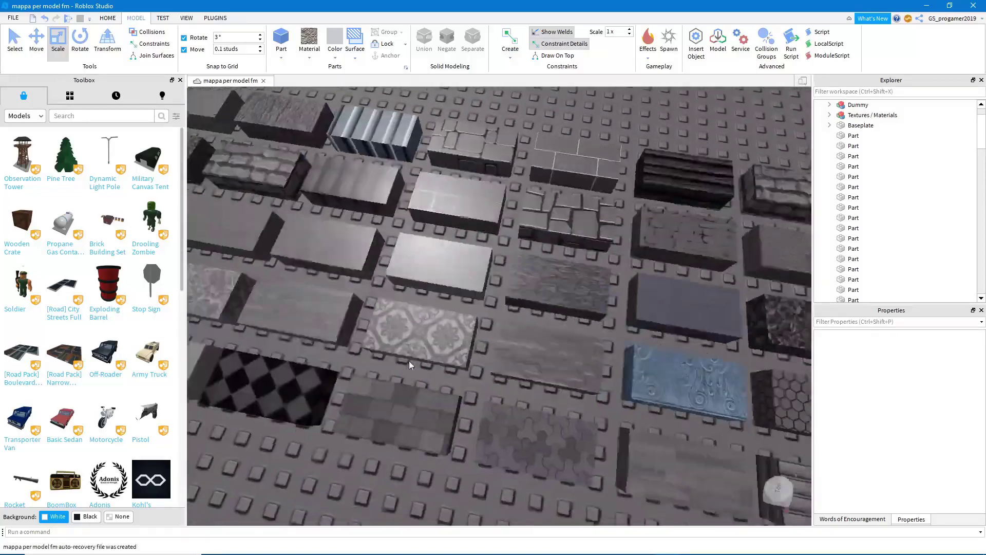
{"action": "right_click_drag", "start_coordinate": [409, 360], "coordinate": [439, 339]}
- Ungroup the Textures / Materials model and keep only the wood parquet block
{"action": "right_click", "coordinate": [504, 362]}
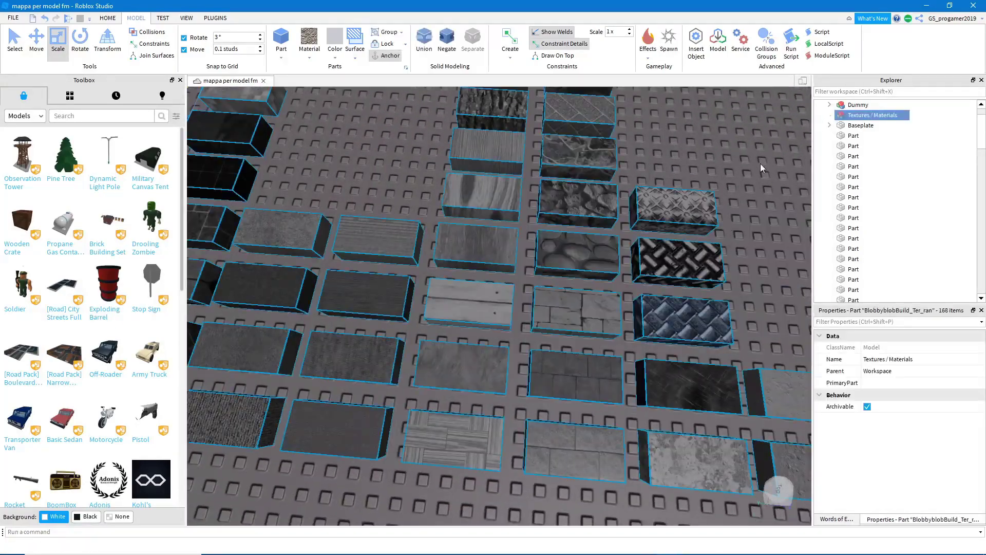
{"action": "scroll", "coordinate": [388, 236], "scroll_direction": "down", "scroll_amount": 10}
{"action": "left_click", "coordinate": [388, 237]}
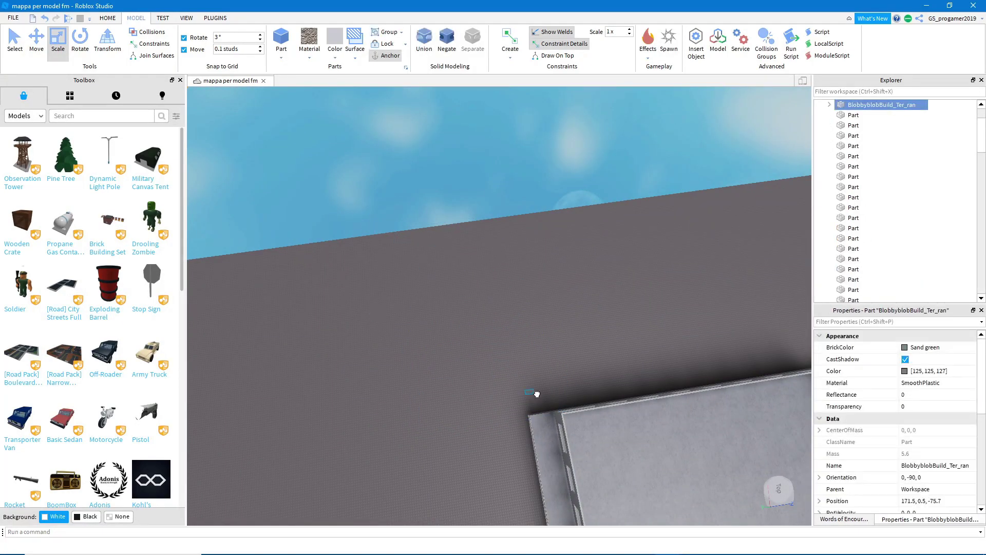
- Thin the wood parquet block to a flat tile and place it on the platform floor in the walls' inner corner
{"action": "left_click", "coordinate": [529, 392]}
{"action": "key", "text": "f"}
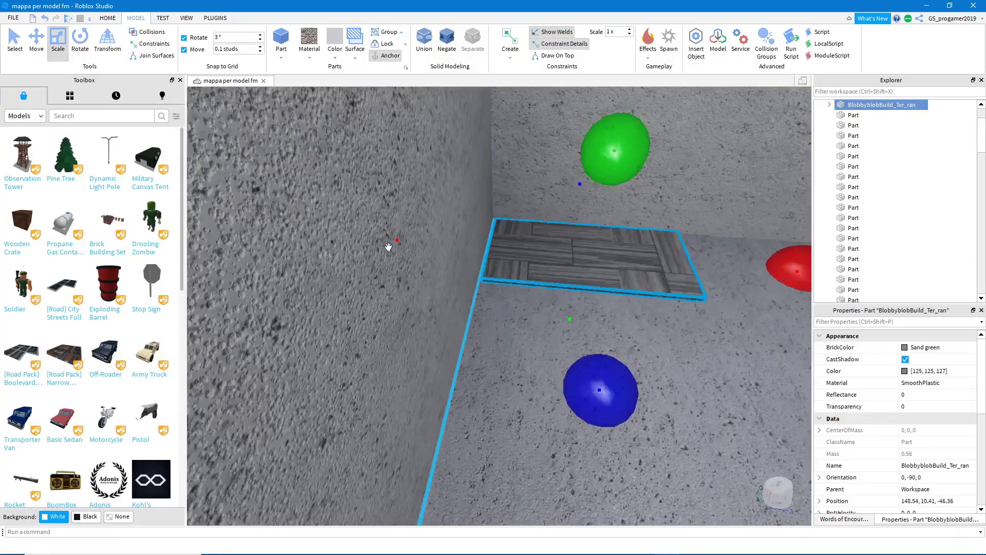
- Stretch the thin parquet tile across the platform until it covers the whole floor between the walls
{"action": "left_click_drag", "start_coordinate": [611, 181], "coordinate": [616, 203]}
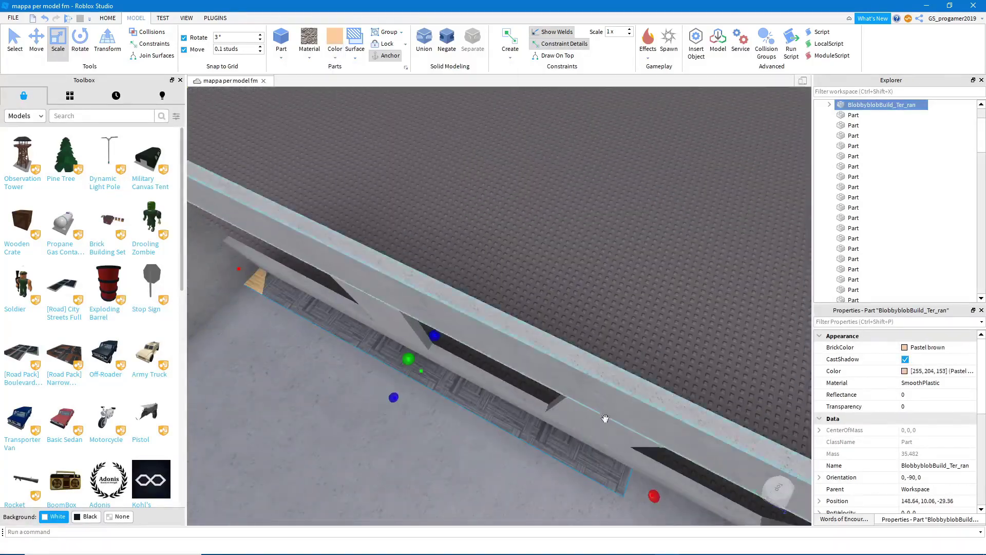
{"action": "right_click_drag", "start_coordinate": [606, 418], "coordinate": [428, 246]}
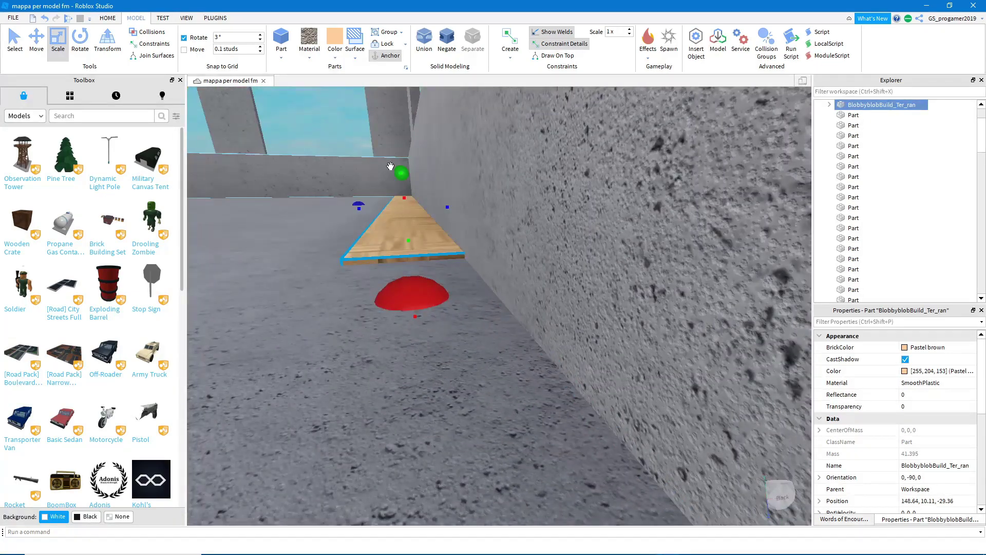
{"action": "left_click_drag", "start_coordinate": [401, 177], "coordinate": [577, 202]}
{"action": "right_click_drag", "start_coordinate": [577, 202], "coordinate": [489, 200]}
{"action": "left_click", "coordinate": [489, 199]}
{"action": "scroll", "coordinate": [490, 199], "scroll_direction": "up", "scroll_amount": 10}
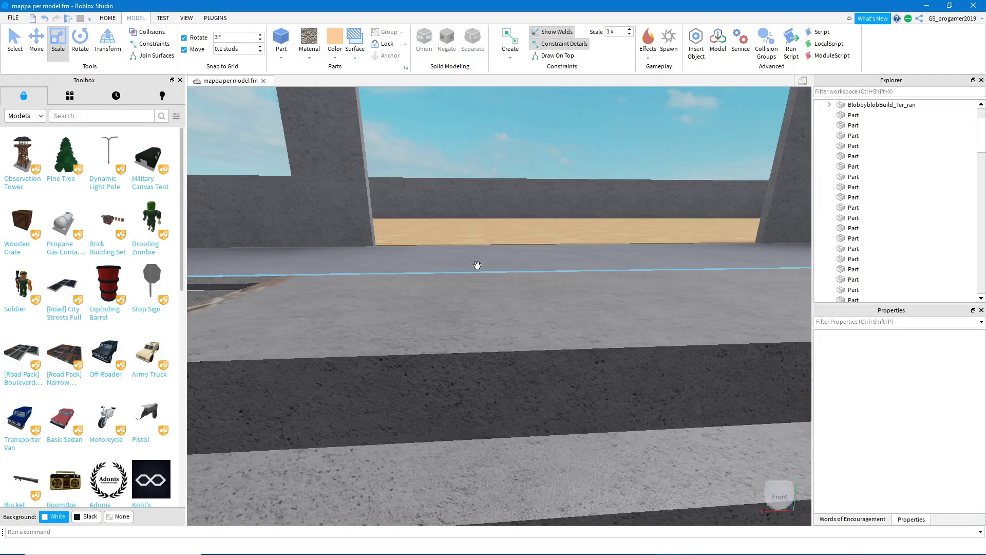
{"action": "scroll", "coordinate": [488, 288], "scroll_direction": "down", "scroll_amount": 6}
{"action": "scroll", "coordinate": [545, 321], "scroll_direction": "up", "scroll_amount": 6}
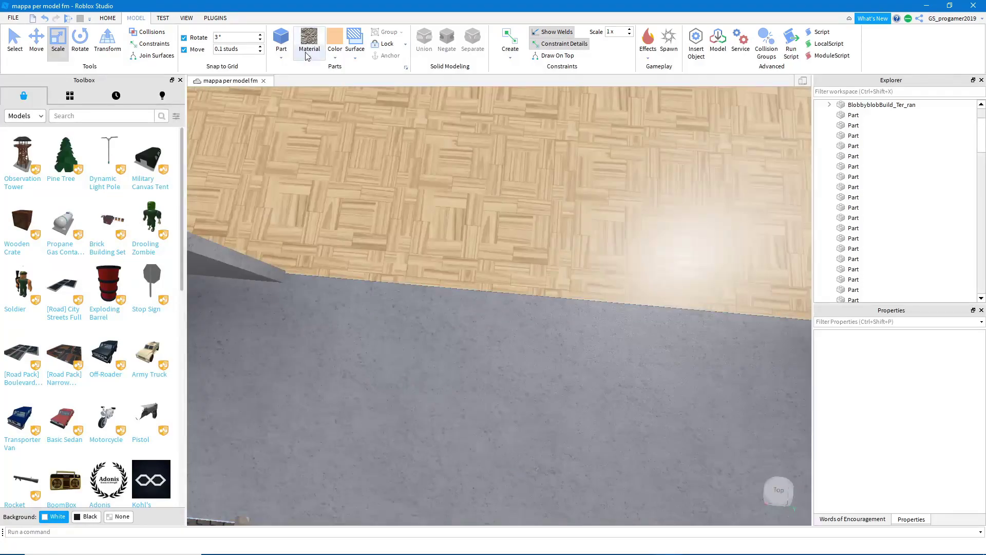
{"action": "right_click_drag", "start_coordinate": [447, 294], "coordinate": [642, 381]}
- Add a black Metal part at the front doorway's threshold and shrink it to the footprint of a door post
{"action": "left_click", "coordinate": [656, 392]}
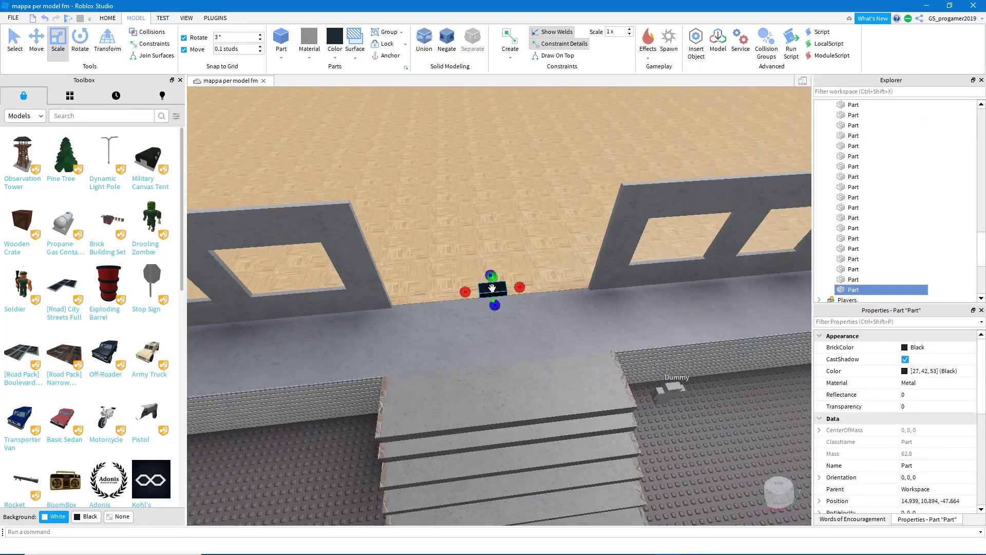
{"action": "right_click_drag", "start_coordinate": [492, 288], "coordinate": [497, 318]}
{"action": "left_click_drag", "start_coordinate": [524, 408], "coordinate": [540, 514]}
{"action": "right_click_drag", "start_coordinate": [539, 514], "coordinate": [594, 417]}
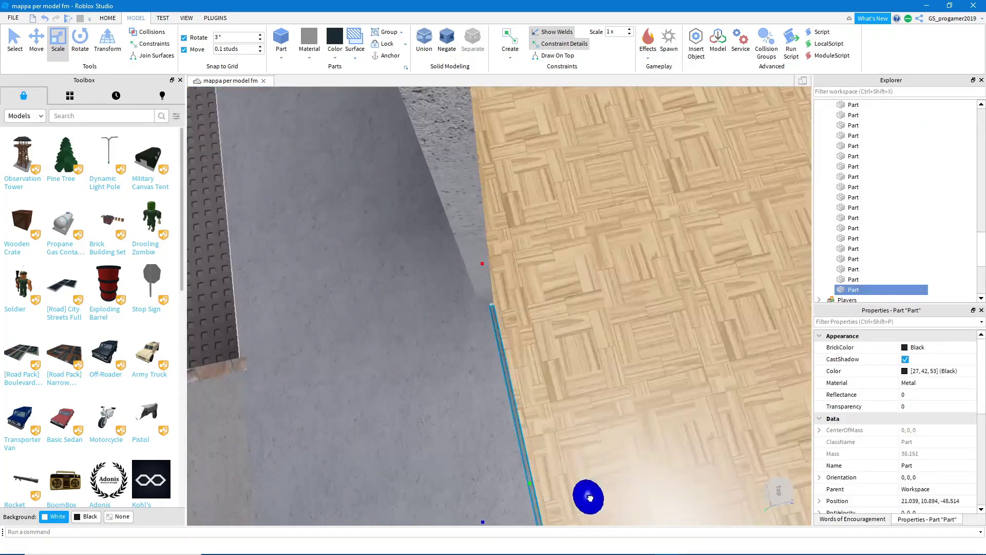
{"action": "left_click_drag", "start_coordinate": [589, 497], "coordinate": [592, 508]}
{"action": "right_click_drag", "start_coordinate": [592, 508], "coordinate": [408, 272]}
{"action": "left_click_drag", "start_coordinate": [547, 293], "coordinate": [529, 293]}
{"action": "scroll", "coordinate": [529, 294], "scroll_direction": "down", "scroll_amount": 5}
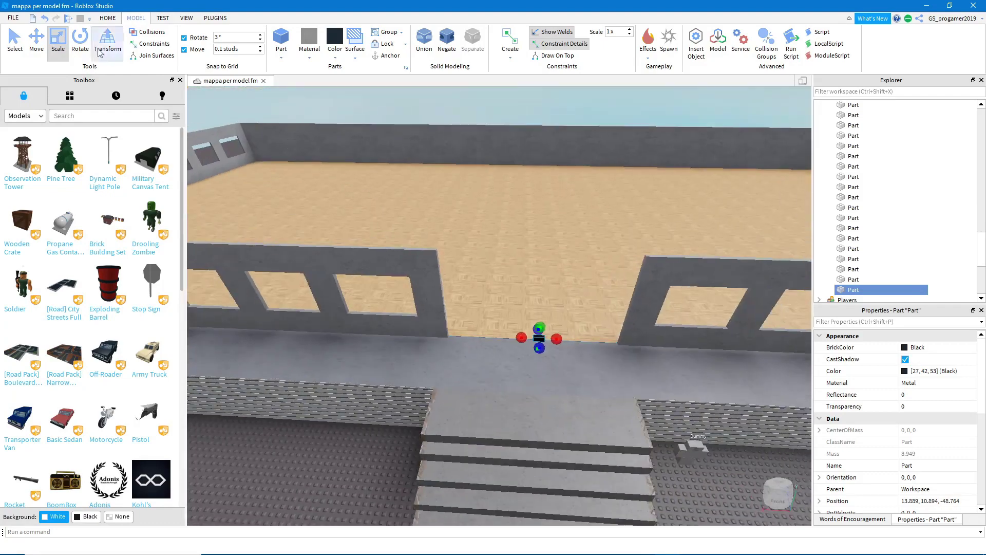
- Raise the black part into a tall post and place one copy against the wall on each side of the doorway
{"action": "key", "text": "ctrl+2"}
{"action": "scroll", "coordinate": [576, 355], "scroll_direction": "up", "scroll_amount": 5}
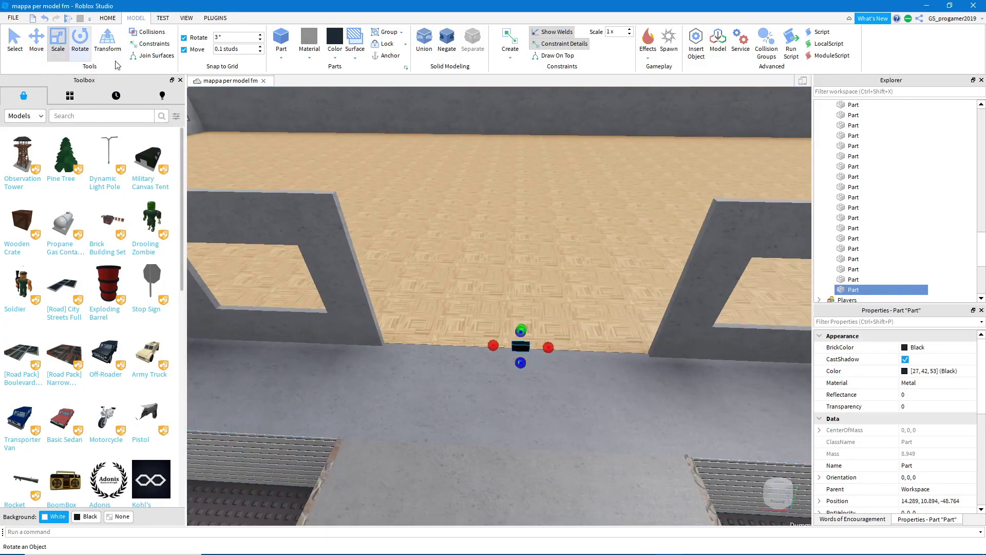
{"action": "right_click_drag", "start_coordinate": [539, 175], "coordinate": [514, 287]}
{"action": "key", "text": "ctrl+2"}
{"action": "scroll", "coordinate": [514, 288], "scroll_direction": "up", "scroll_amount": 3}
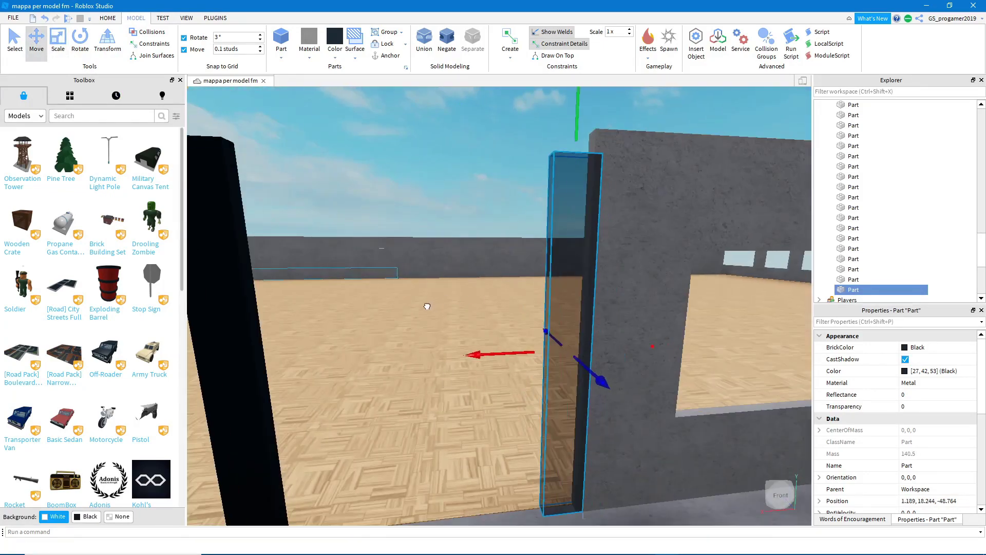
{"action": "left_click_drag", "start_coordinate": [473, 352], "coordinate": [497, 361]}
- Span the top of the doorway with a black Metal beam and shorten the side post to end beneath it
{"action": "scroll", "coordinate": [497, 360], "scroll_direction": "up", "scroll_amount": 3}
{"action": "left_click", "coordinate": [538, 383]}
{"action": "scroll", "coordinate": [462, 308], "scroll_direction": "down", "scroll_amount": 2}
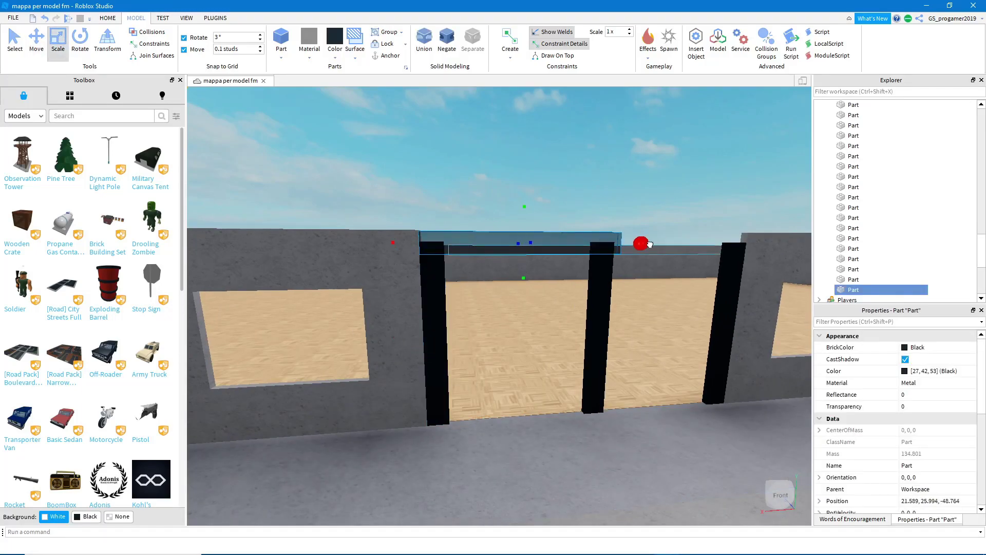
{"action": "scroll", "coordinate": [642, 244], "scroll_direction": "up", "scroll_amount": 3}
{"action": "scroll", "coordinate": [539, 258], "scroll_direction": "down", "scroll_amount": 3}
{"action": "left_click", "coordinate": [527, 360]}
{"action": "scroll", "coordinate": [543, 268], "scroll_direction": "up", "scroll_amount": 3}
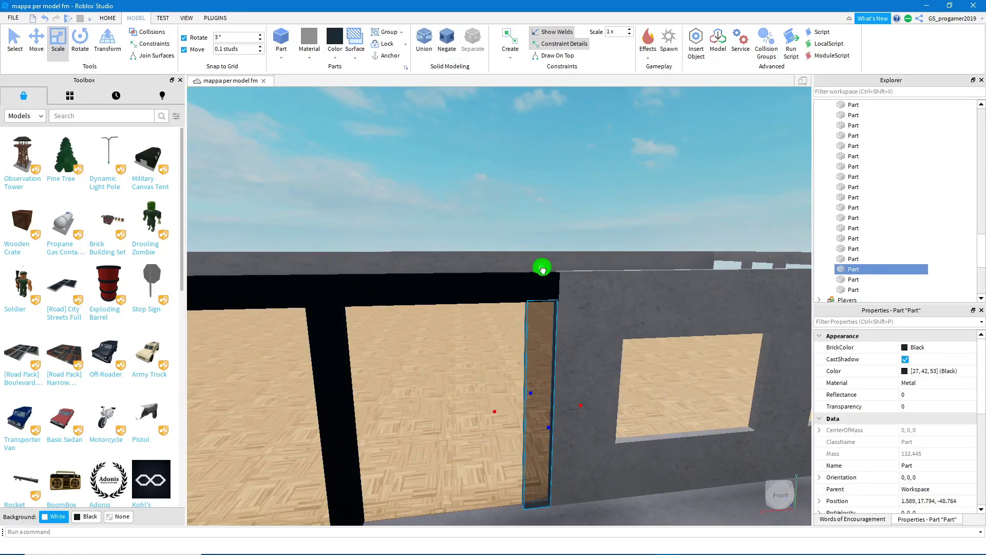
- Move the middle black post to the centre of the door frame
{"action": "scroll", "coordinate": [543, 268], "scroll_direction": "down", "scroll_amount": 5}
{"action": "left_click", "coordinate": [36, 39]}
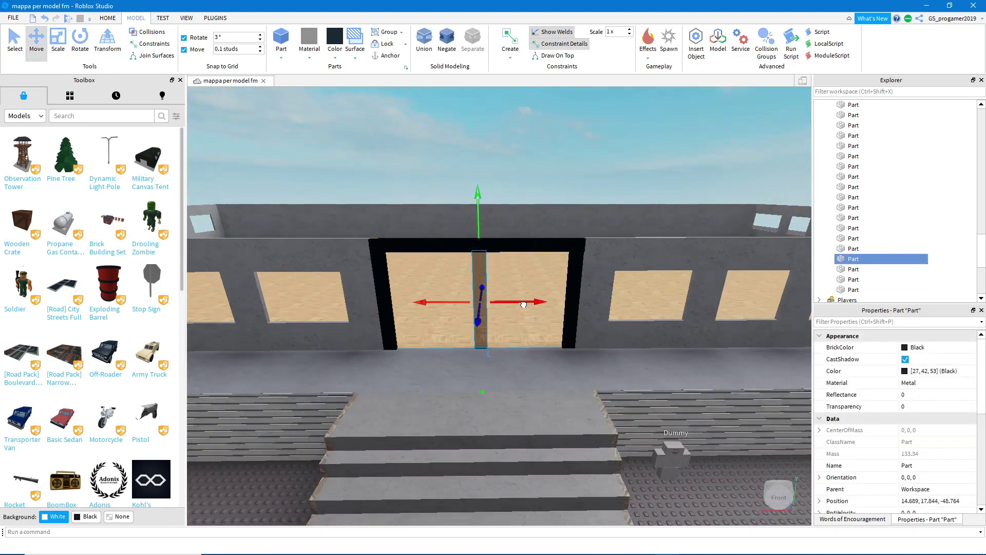
{"action": "scroll", "coordinate": [591, 149], "scroll_direction": "up", "scroll_amount": 5}
{"action": "right_click_drag", "start_coordinate": [514, 185], "coordinate": [448, 224]}
- Duplicate the centre post, reshape the copy into a thin panel filling the door frame, and colour it Cyan
{"action": "key", "text": "ctrl+3"}
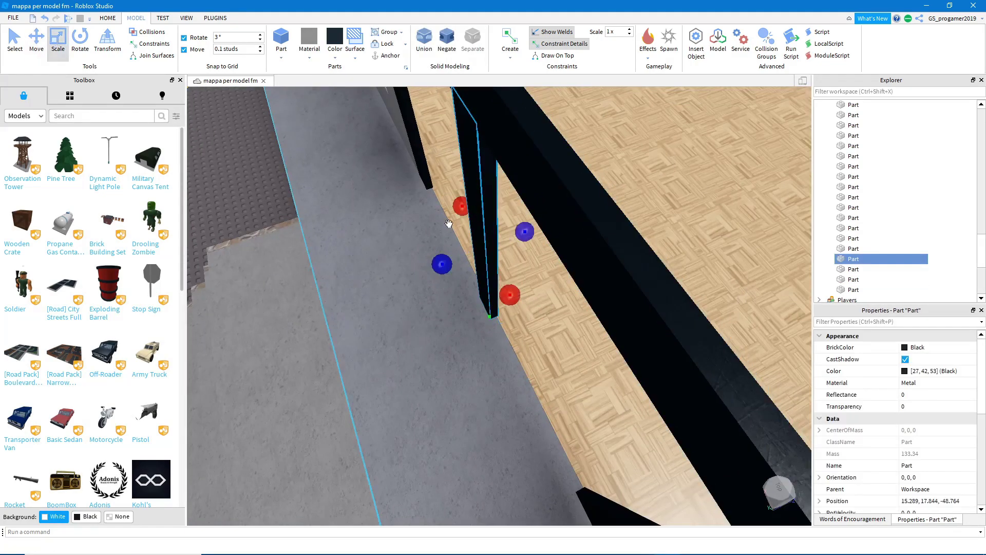
{"action": "right_click_drag", "start_coordinate": [510, 301], "coordinate": [660, 363]}
{"action": "scroll", "coordinate": [661, 363], "scroll_direction": "down", "scroll_amount": 2}
{"action": "left_click", "coordinate": [335, 57]}
{"action": "left_click", "coordinate": [442, 135]}
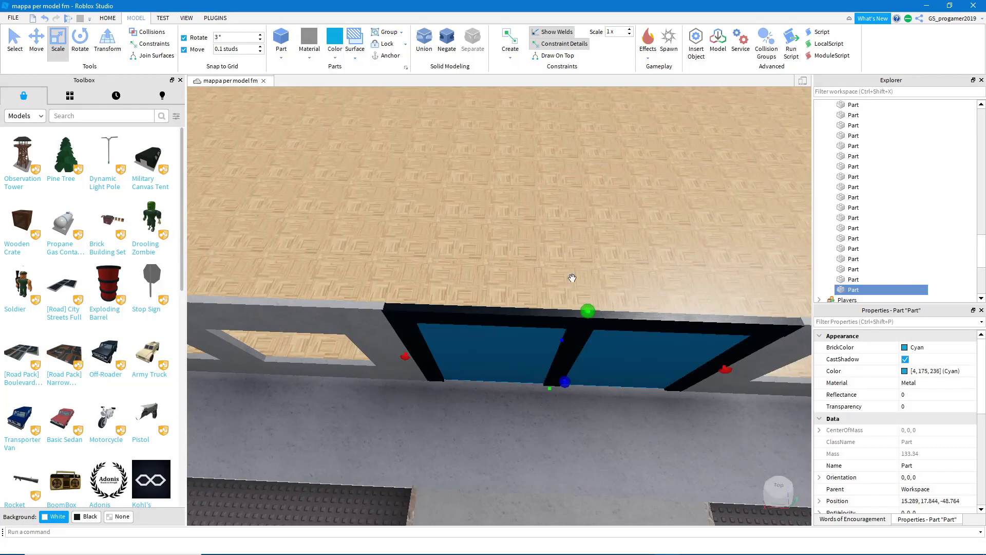
- Set the door panel's transparency to 0.6 and reflectance to 1, and turn off its CanCollide property
{"action": "scroll", "coordinate": [945, 406], "scroll_direction": "down", "scroll_amount": 5}
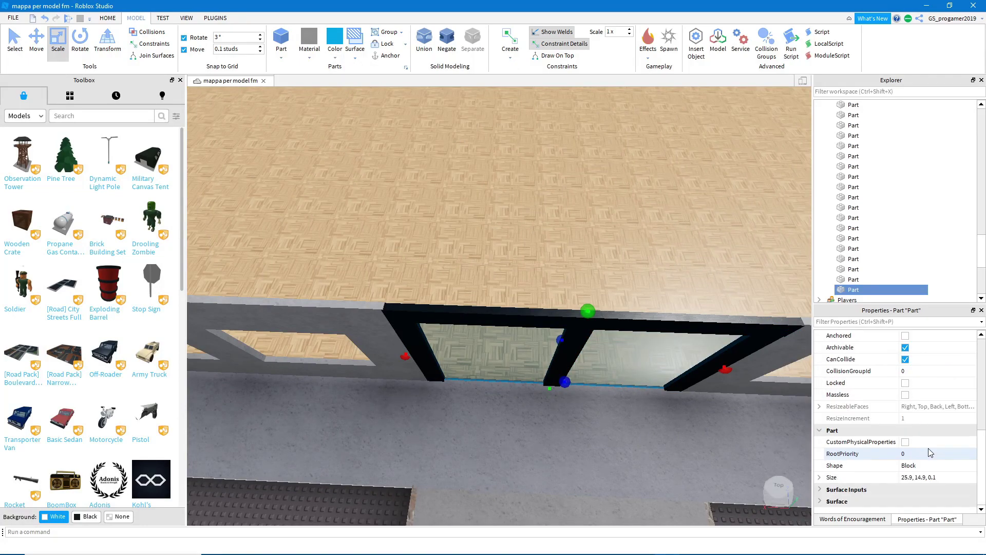
{"action": "right_click_drag", "start_coordinate": [731, 418], "coordinate": [731, 360]}
{"action": "scroll", "coordinate": [535, 149], "scroll_direction": "down", "scroll_amount": 3}
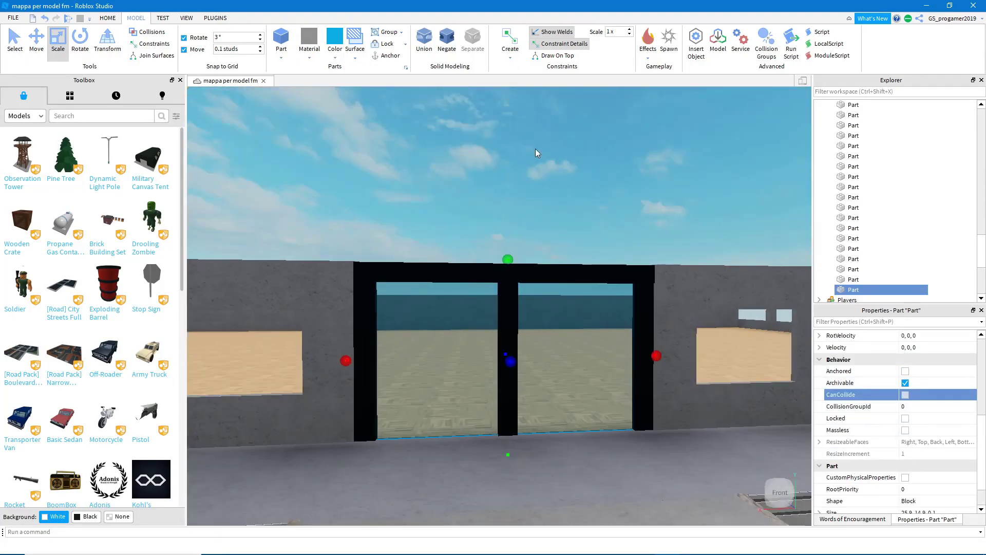
{"action": "left_click", "coordinate": [536, 148]}
- Change the door panel's material to Glass and set its reflectance to 0
{"action": "scroll", "coordinate": [627, 136], "scroll_direction": "up", "scroll_amount": 5}
{"action": "right_click_drag", "start_coordinate": [627, 137], "coordinate": [630, 138]}
{"action": "left_click", "coordinate": [630, 138]}
{"action": "scroll", "coordinate": [629, 138], "scroll_direction": "down", "scroll_amount": 2}
{"action": "left_click", "coordinate": [310, 46]}
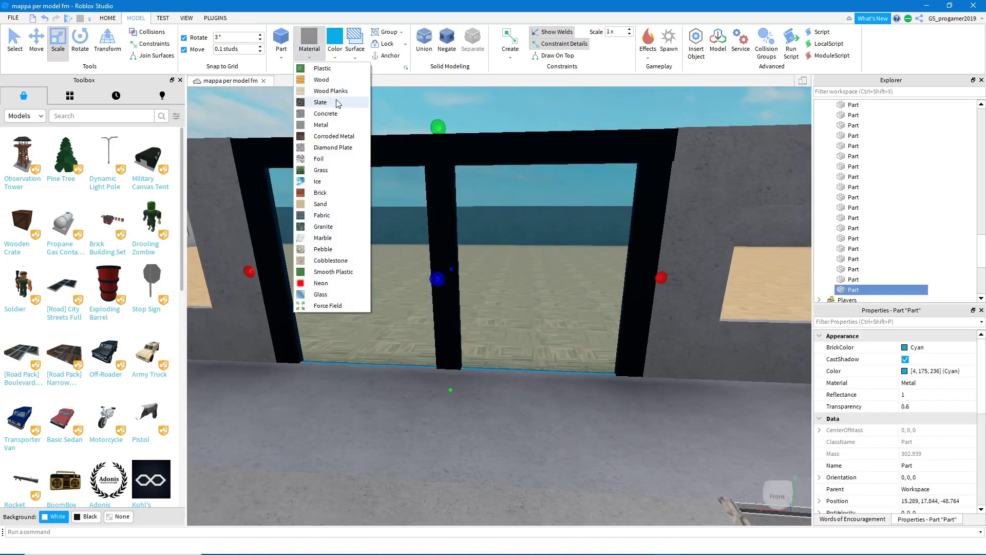
{"action": "left_click", "coordinate": [320, 294]}
{"action": "scroll", "coordinate": [521, 278], "scroll_direction": "down", "scroll_amount": 3}
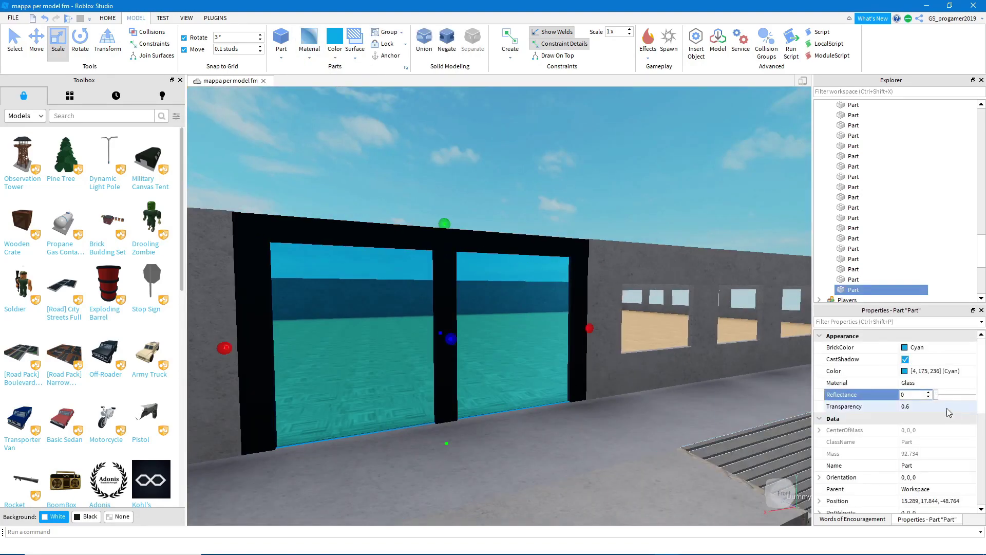
- Duplicate the parquet floor and raise the copy onto the top of the walls as a roof
{"action": "scroll", "coordinate": [583, 208], "scroll_direction": "up", "scroll_amount": 5}
{"action": "scroll", "coordinate": [477, 189], "scroll_direction": "down", "scroll_amount": 10}
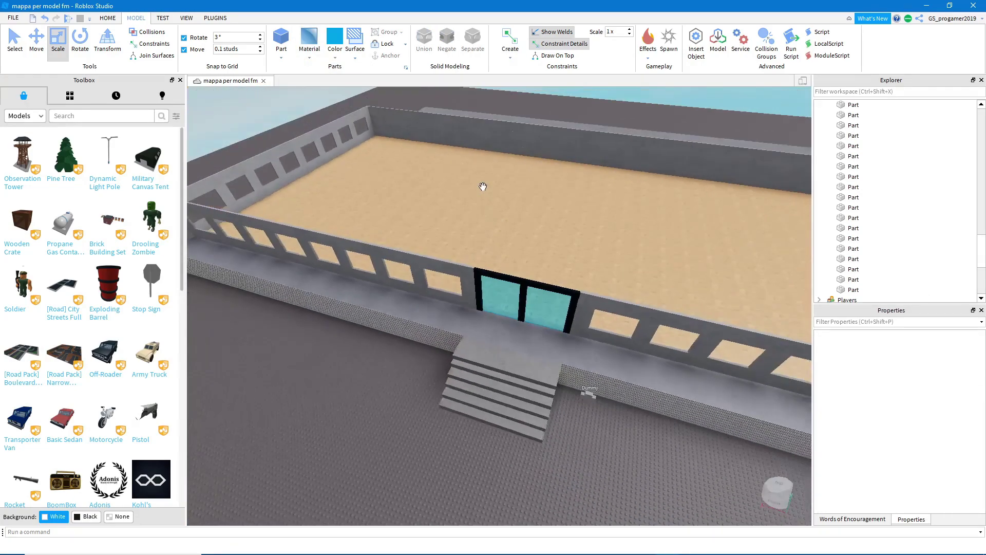
{"action": "scroll", "coordinate": [529, 253], "scroll_direction": "up", "scroll_amount": 5}
{"action": "scroll", "coordinate": [529, 253], "scroll_direction": "down", "scroll_amount": 8}
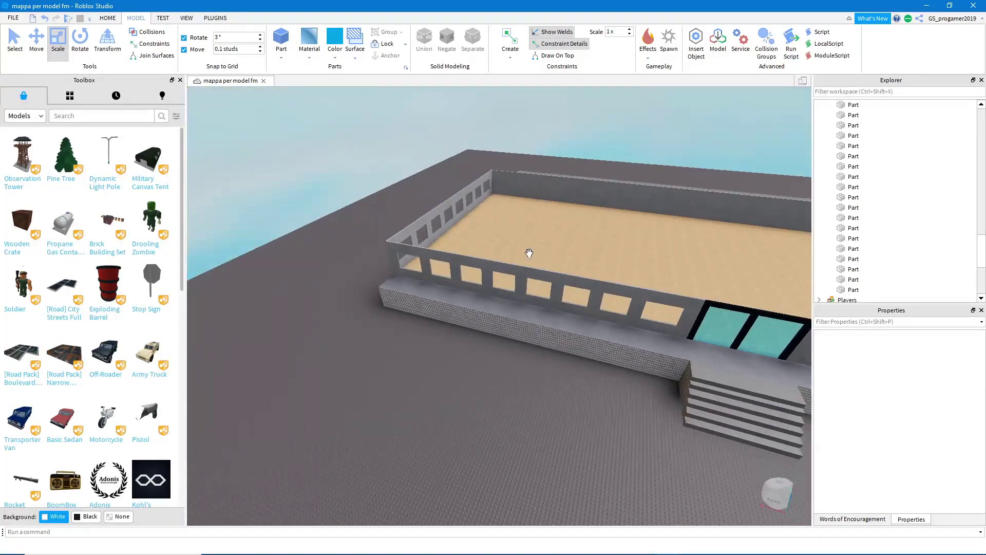
{"action": "scroll", "coordinate": [529, 253], "scroll_direction": "down", "scroll_amount": 5}
{"action": "scroll", "coordinate": [528, 264], "scroll_direction": "up", "scroll_amount": 8}
{"action": "left_click", "coordinate": [524, 290]}
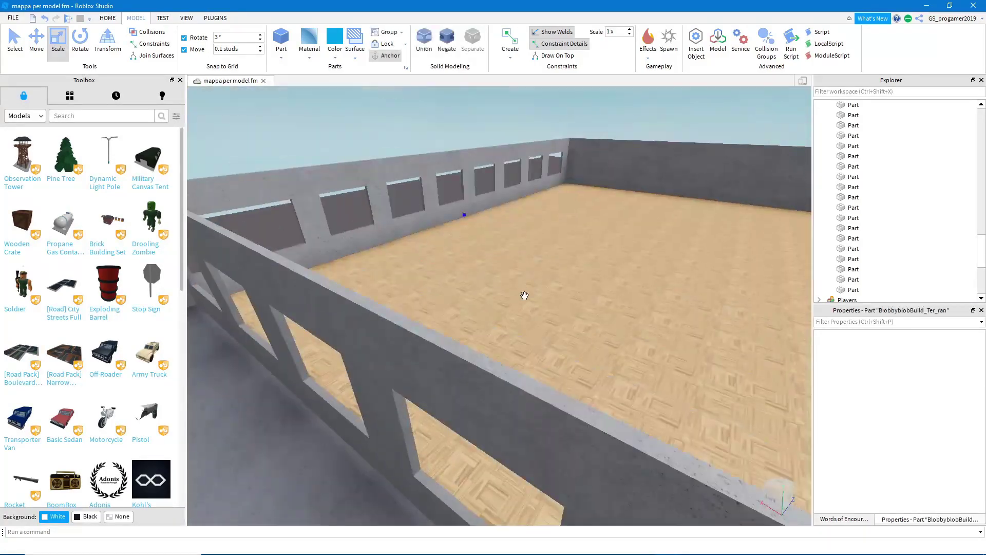
{"action": "key", "text": "ctrl+2"}
{"action": "scroll", "coordinate": [642, 199], "scroll_direction": "up", "scroll_amount": 10}
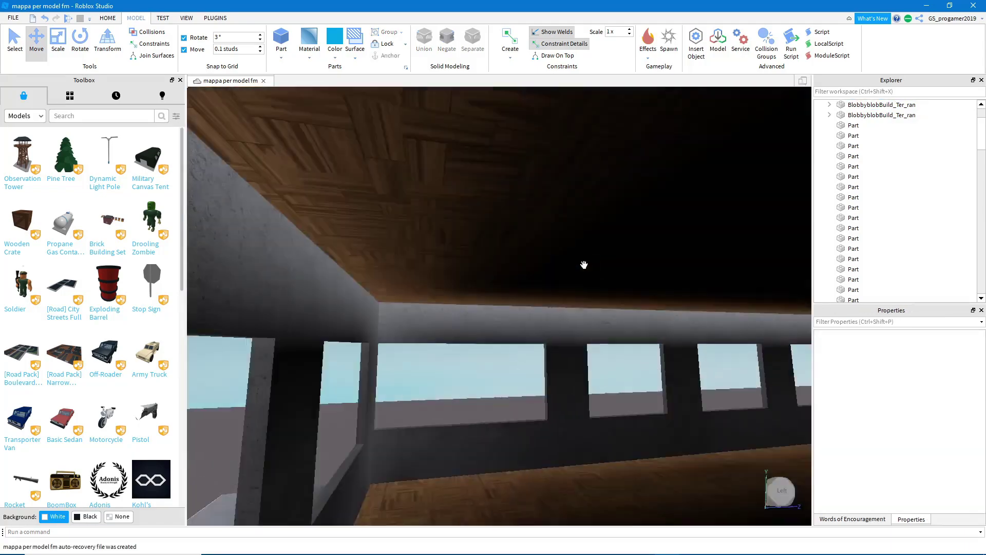
- Stretch a Ghost grey Concrete part beneath the parquet roof so it spans the whole interior as a ceiling
{"action": "middle_click_drag", "start_coordinate": [584, 264], "coordinate": [619, 325]}
{"action": "left_click", "coordinate": [619, 325]}
{"action": "key", "text": "ctrl+3"}
{"action": "left_click_drag", "start_coordinate": [716, 310], "coordinate": [668, 288]}
{"action": "scroll", "coordinate": [514, 308], "scroll_direction": "down", "scroll_amount": 10}
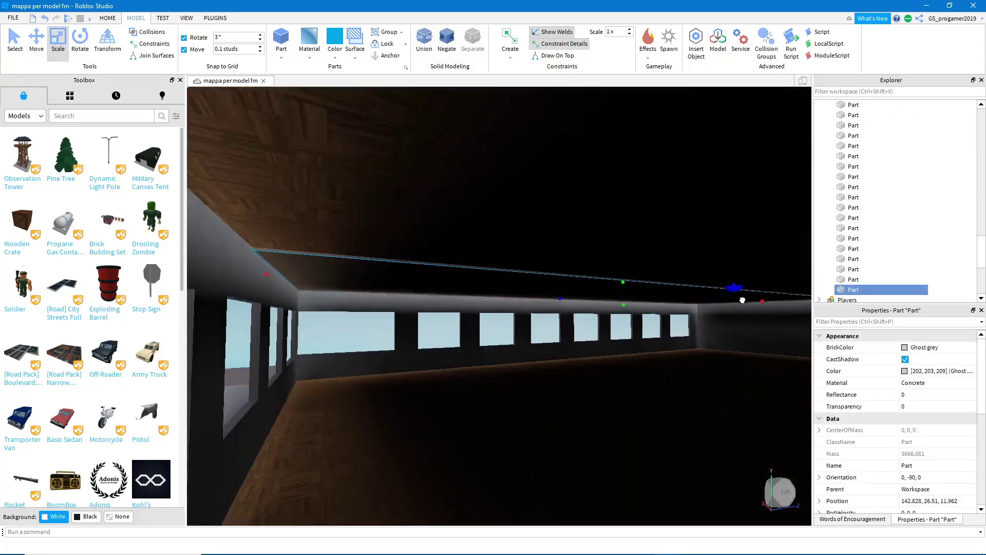
{"action": "scroll", "coordinate": [404, 349], "scroll_direction": "up", "scroll_amount": 10}
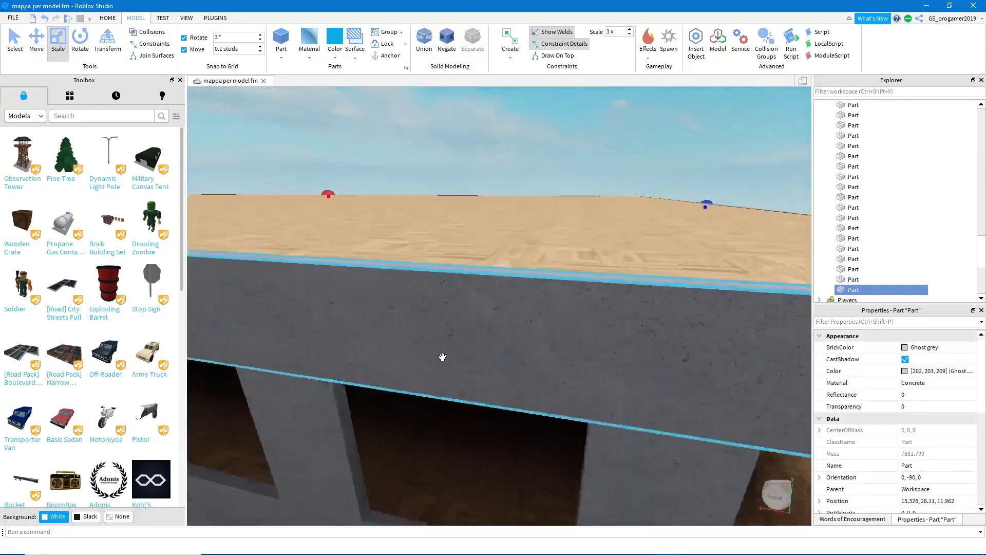
- Search the model library for "lights" and place the 8x4 Ceiling Light on the concrete ceiling
{"action": "left_click", "coordinate": [111, 116]}
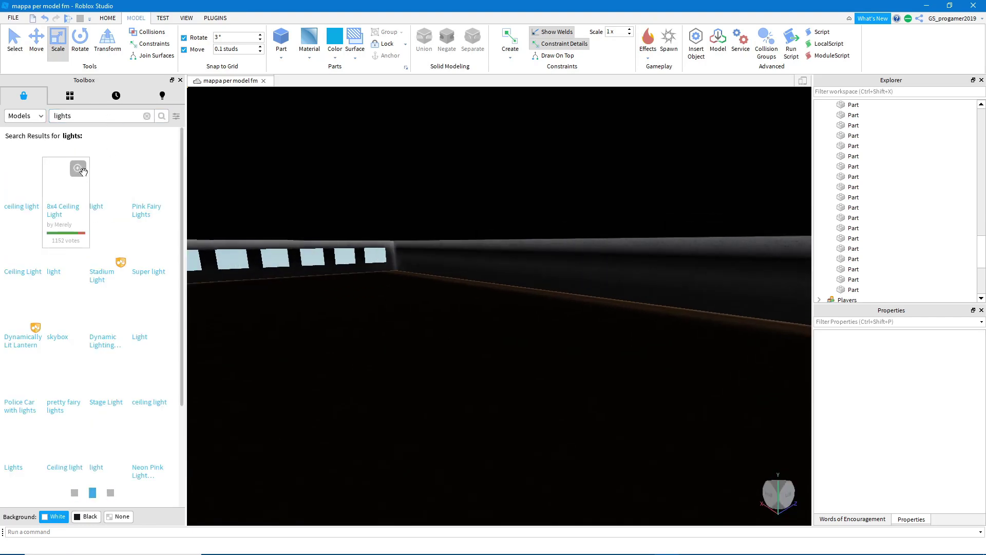
{"action": "right_click_drag", "start_coordinate": [478, 279], "coordinate": [662, 214]}
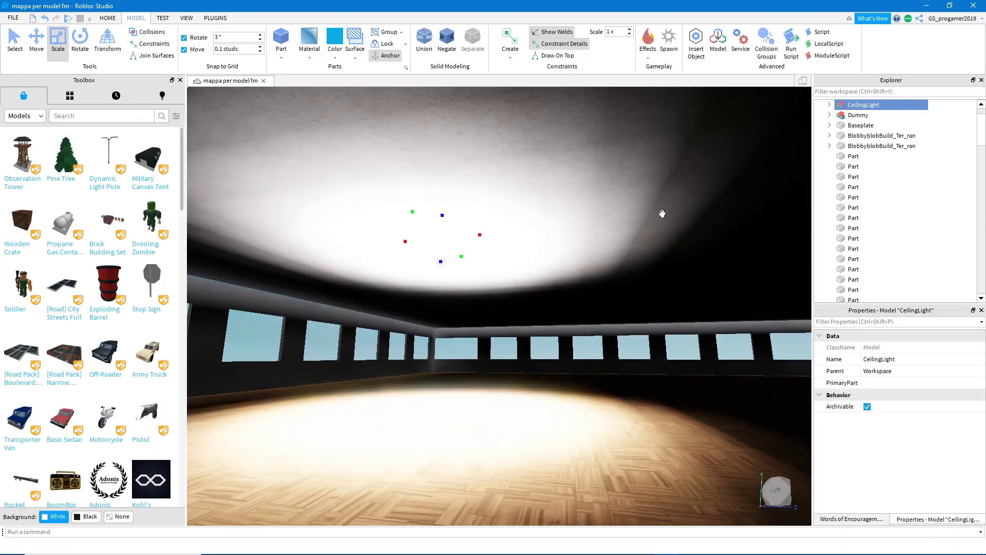
- Set the ceiling light's SpotLight to angle 180, range 60 and brightness 1.4
{"action": "left_click", "coordinate": [873, 348]}
{"action": "type", "text": "180"}
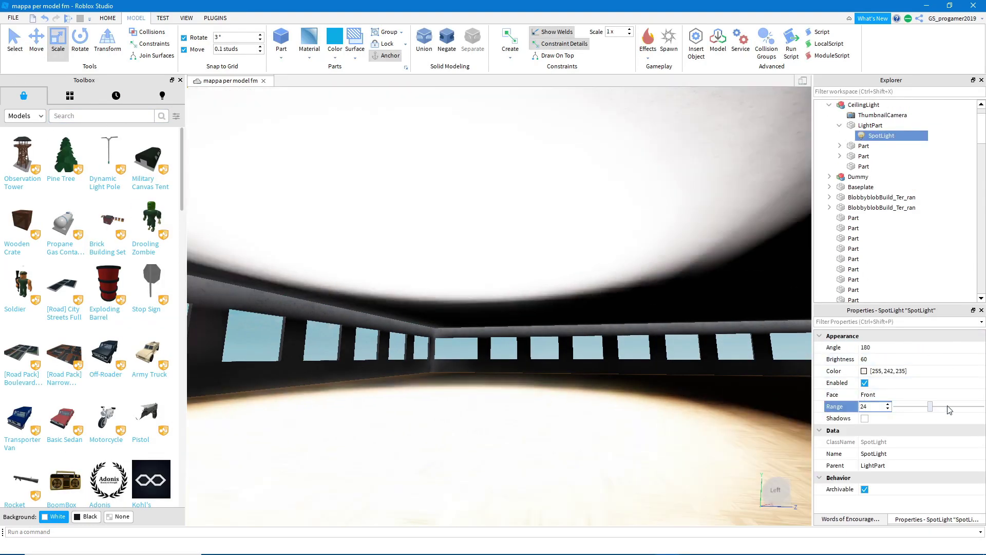
{"action": "left_click_drag", "start_coordinate": [949, 409], "coordinate": [984, 409]}
{"action": "left_click", "coordinate": [873, 359]}
{"action": "left_click_drag", "start_coordinate": [947, 359], "coordinate": [907, 371]}
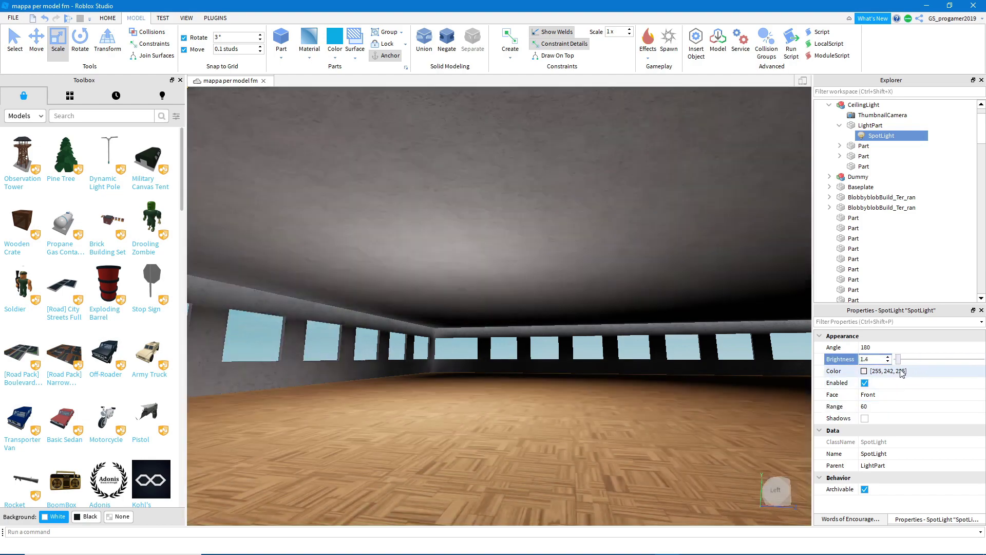
- Duplicate the ceiling light repeatedly and spread the copies over the ceiling for a total of eight lights
{"action": "left_click", "coordinate": [863, 104]}
{"action": "key", "text": "f"}
{"action": "key", "text": "q"}
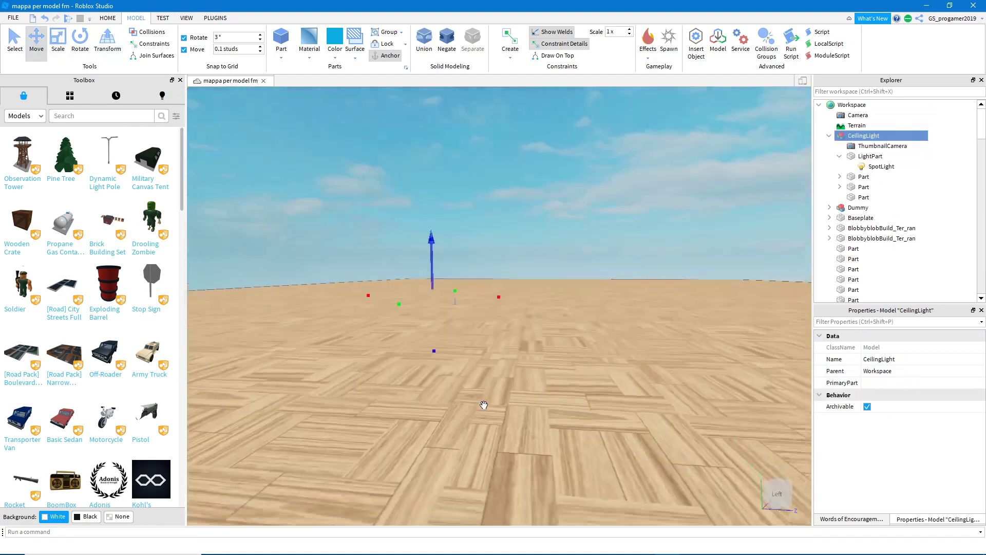
{"action": "key", "text": "ctrl+d"}
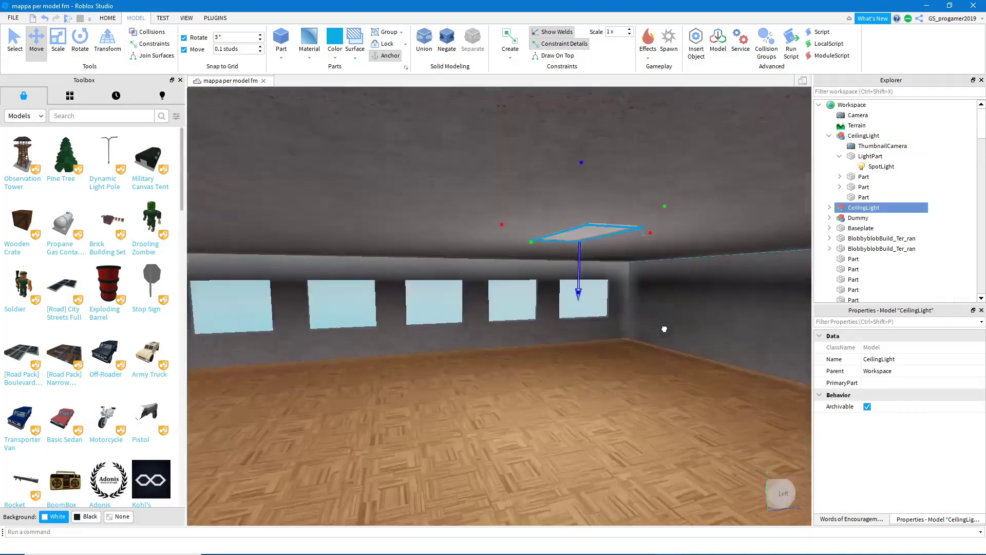
{"action": "key", "text": "ctrl+d"}
{"action": "key", "text": "ctrl+d"}
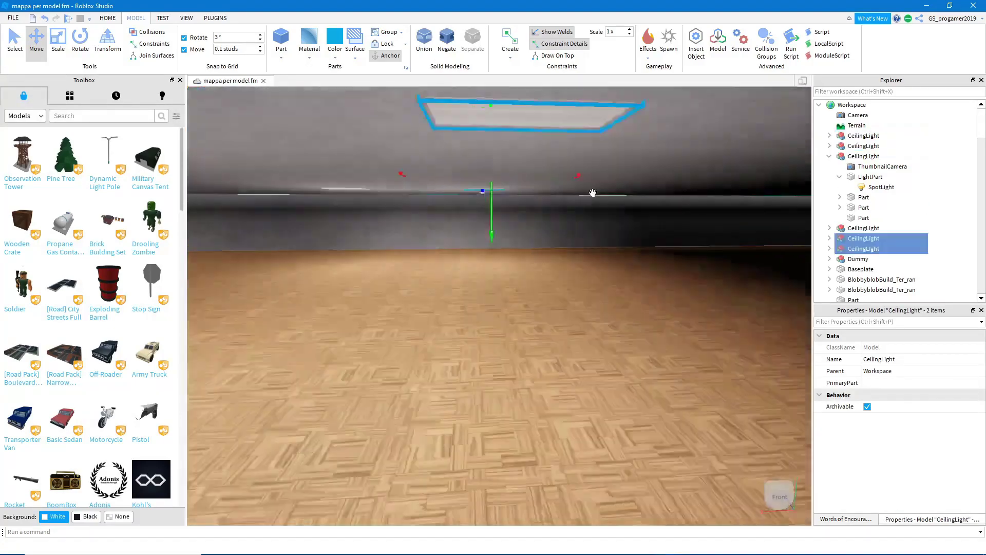
{"action": "key", "text": "ctrl+d"}
- Fill the front wall's windows with Cyan Glass panes that have transparency 0.5 and reflectance 0.65
{"action": "scroll", "coordinate": [536, 260], "scroll_direction": "down", "scroll_amount": 10}
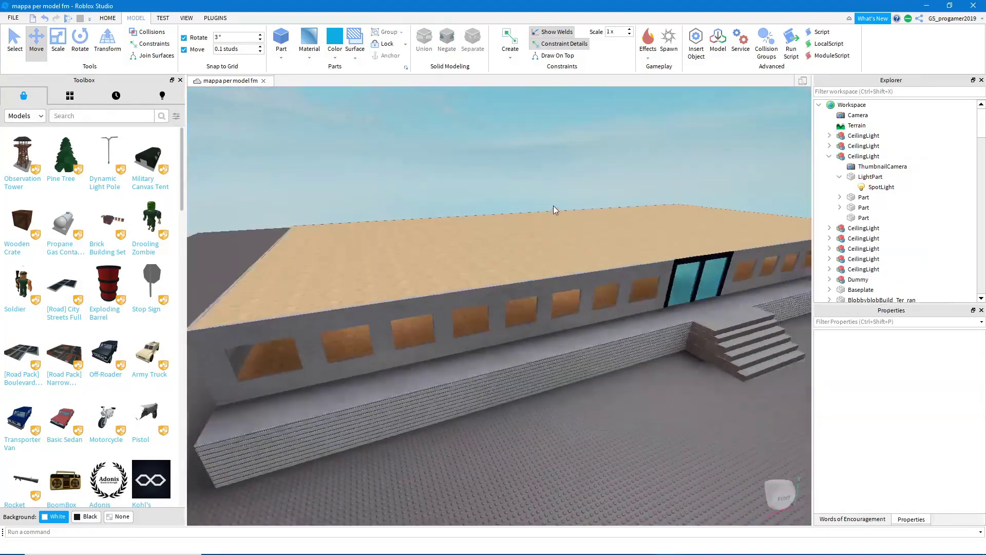
{"action": "scroll", "coordinate": [553, 205], "scroll_direction": "up", "scroll_amount": 8}
{"action": "left_click", "coordinate": [524, 279]}
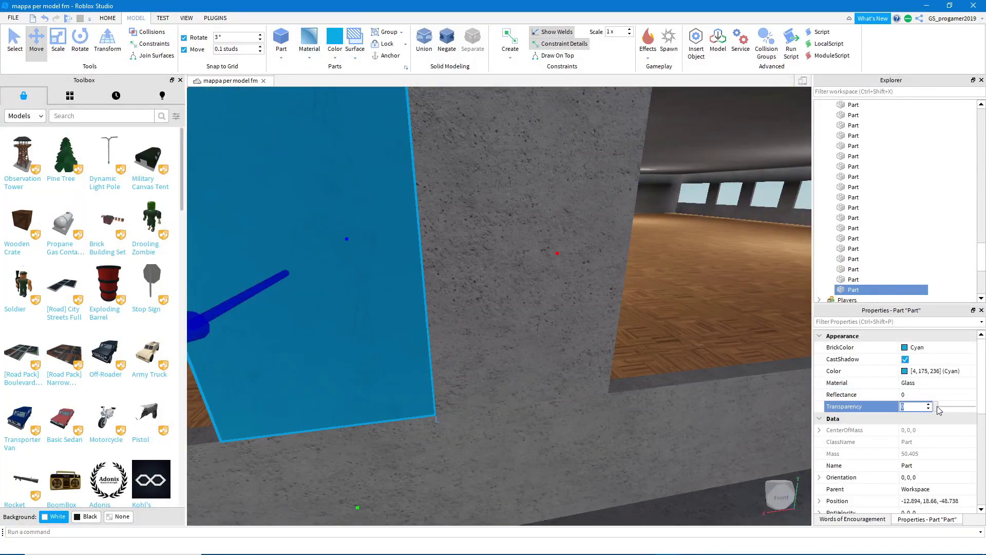
{"action": "left_click_drag", "start_coordinate": [938, 395], "coordinate": [949, 400]}
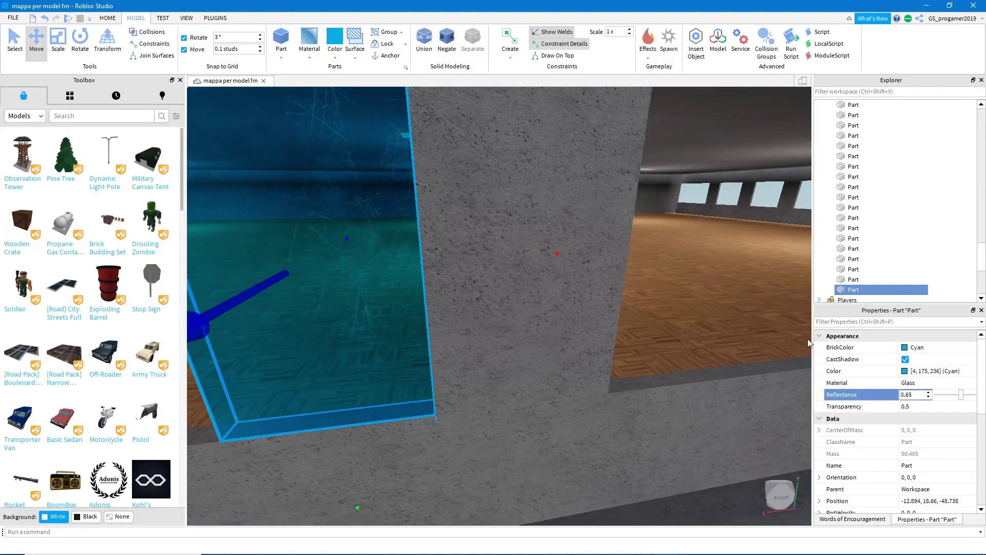
{"action": "key", "text": "ctrl+3"}
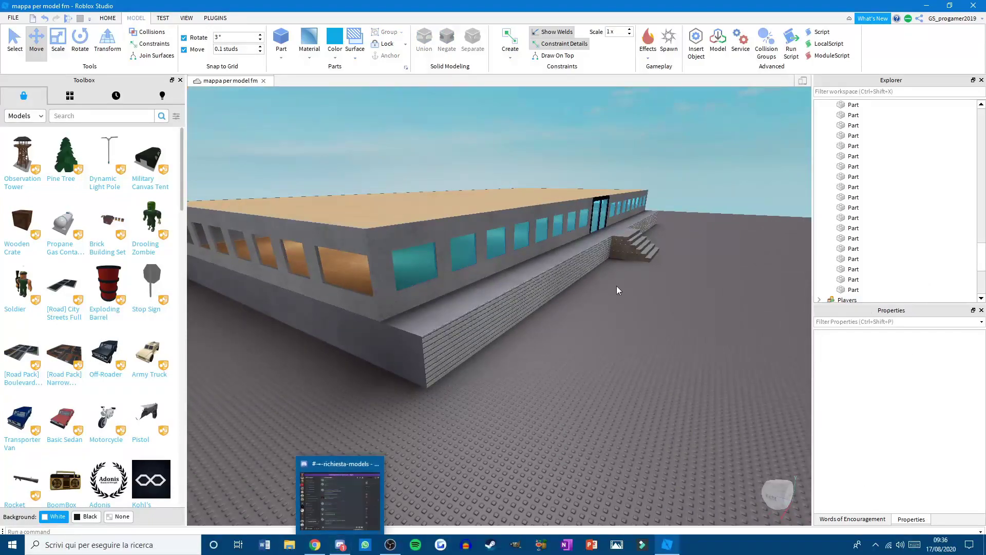
- Duplicate the front wall's cyan glass pane and rotate the copy to -90° about its vertical axis
{"action": "left_click", "coordinate": [560, 216]}
{"action": "key", "text": "f"}
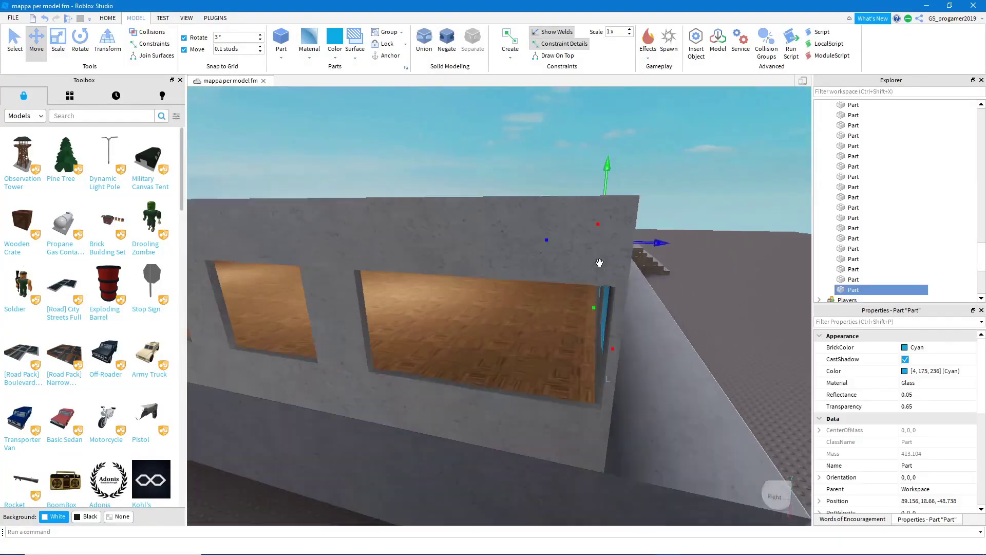
{"action": "left_click", "coordinate": [67, 44]}
{"action": "left_click", "coordinate": [462, 347]}
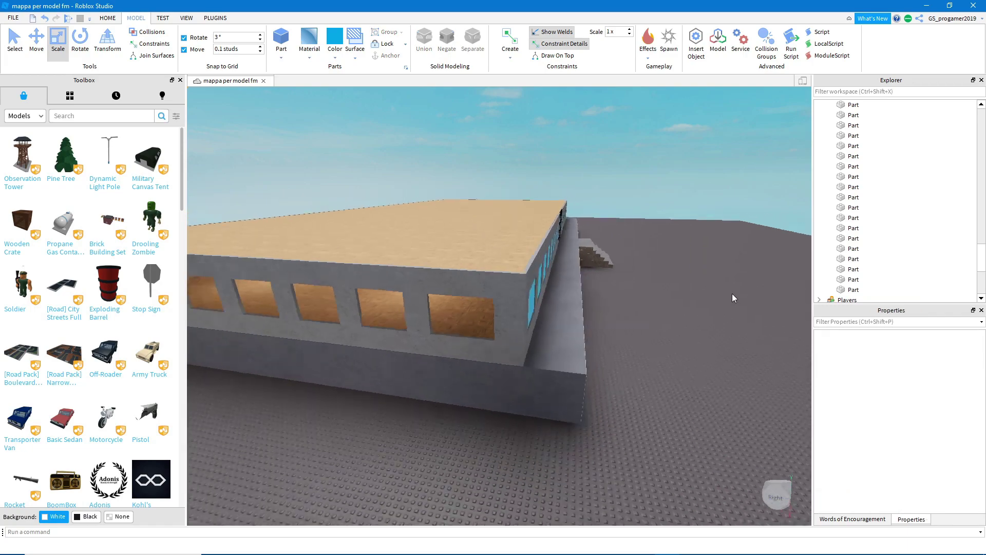
{"action": "left_click", "coordinate": [638, 268]}
{"action": "key", "text": "ctrl+4"}
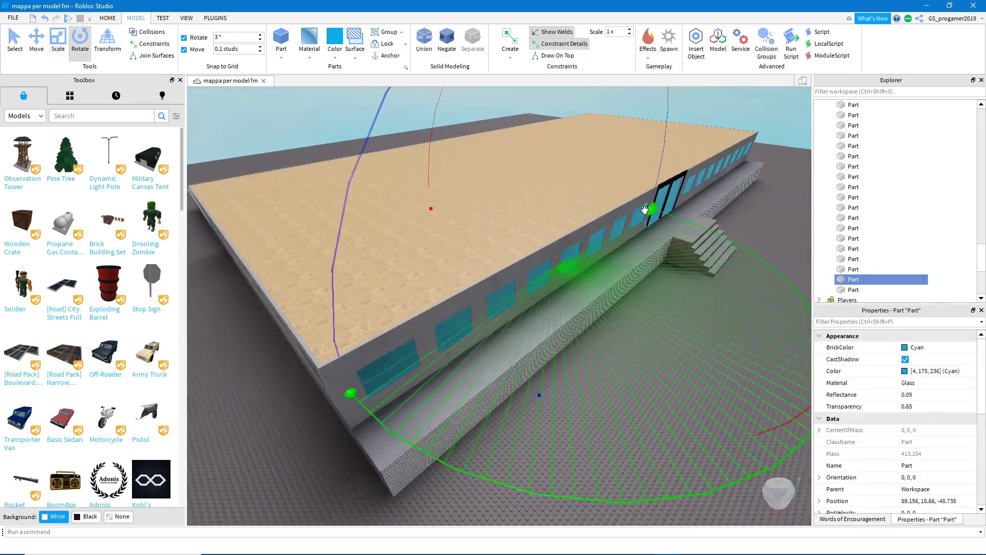
{"action": "scroll", "coordinate": [573, 349], "scroll_direction": "up", "scroll_amount": 5}
{"action": "key", "text": "ctrl+4"}
{"action": "scroll", "coordinate": [467, 286], "scroll_direction": "up", "scroll_amount": 3}
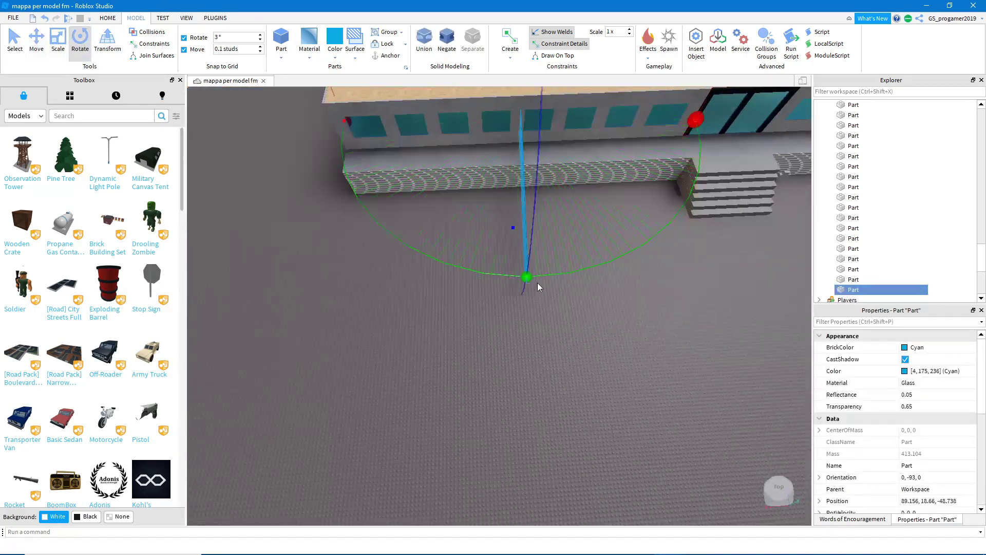
{"action": "left_click_drag", "start_coordinate": [560, 136], "coordinate": [642, 135]}
{"action": "key", "text": "ctrl+4"}
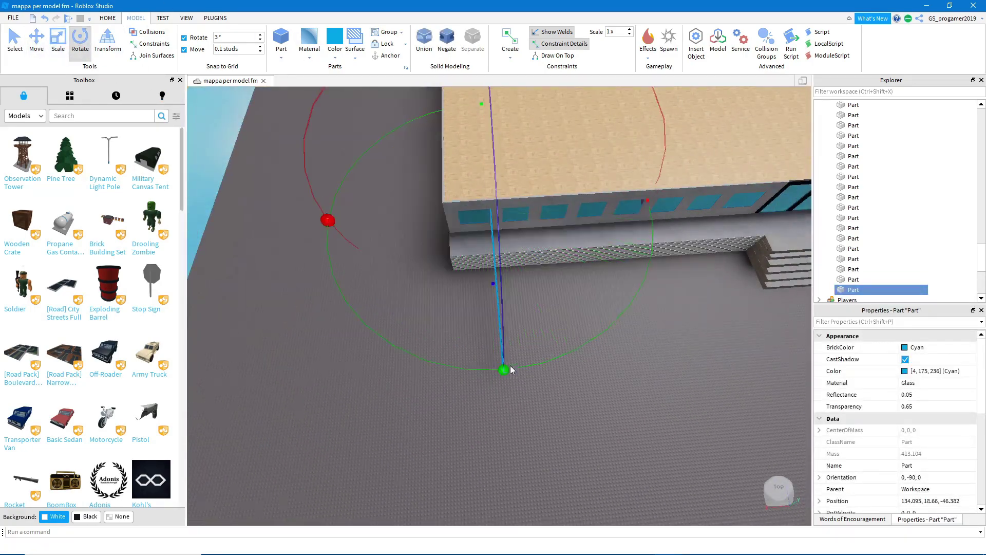
- Move the rotated glass pane into the right side wall so it fills the window openings
{"action": "key", "text": "ctrl+2"}
{"action": "left_click_drag", "start_coordinate": [513, 182], "coordinate": [434, 275]}
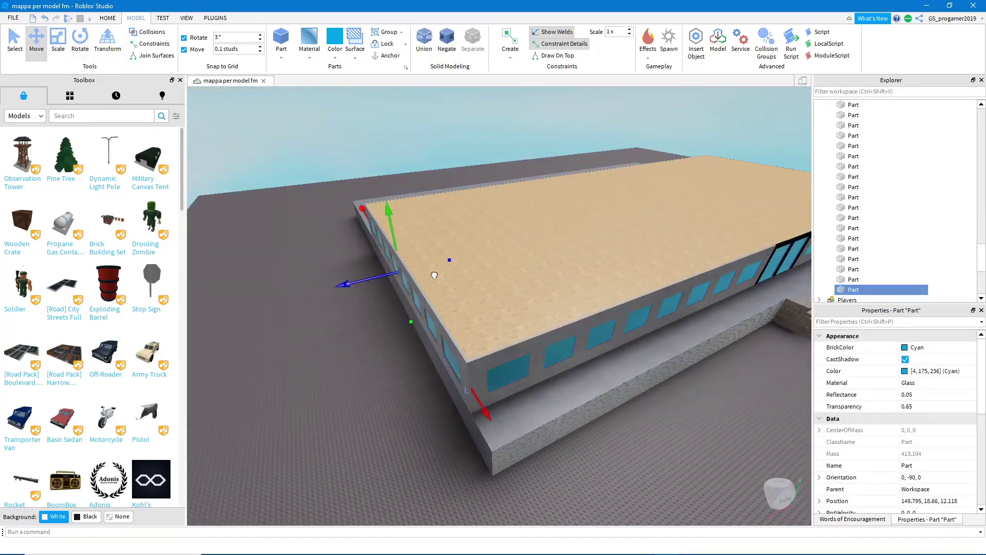
{"action": "scroll", "coordinate": [435, 278], "scroll_direction": "up", "scroll_amount": 5}
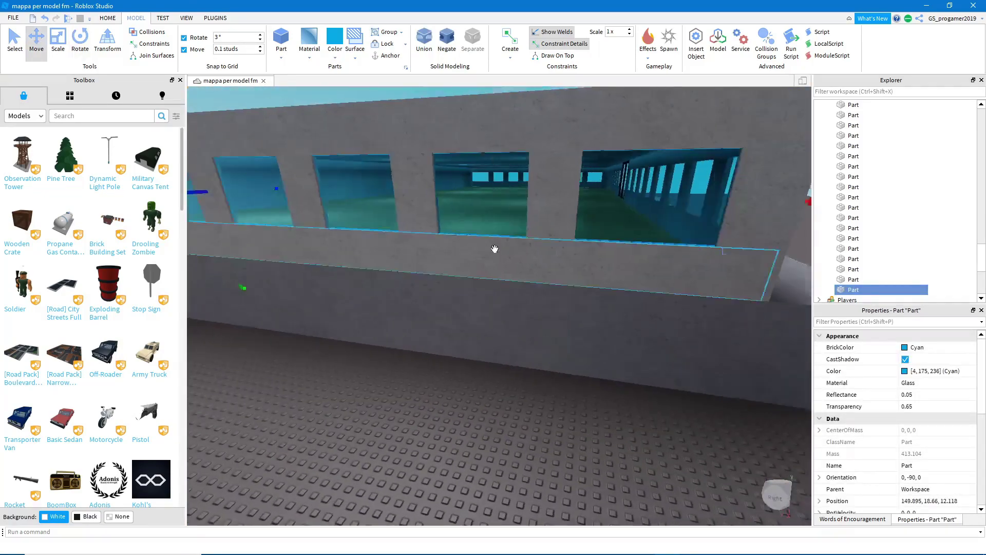
- Place a copy of the side glass pane in the opposite side wall and lengthen it to cover the windows
{"action": "scroll", "coordinate": [500, 443], "scroll_direction": "down", "scroll_amount": 5}
{"action": "right_click_drag", "start_coordinate": [499, 442], "coordinate": [500, 444]}
{"action": "scroll", "coordinate": [630, 287], "scroll_direction": "up", "scroll_amount": 6}
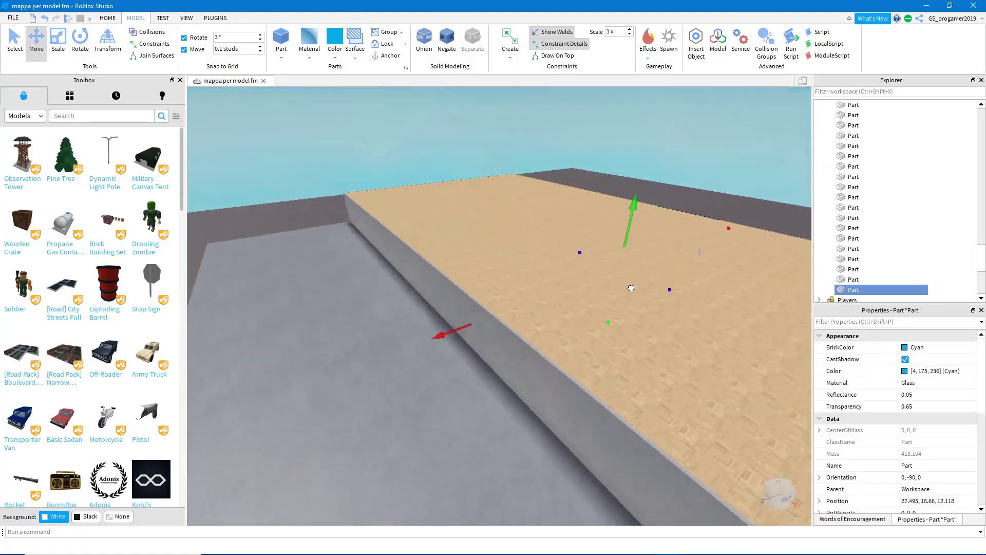
{"action": "scroll", "coordinate": [517, 282], "scroll_direction": "down", "scroll_amount": 5}
{"action": "scroll", "coordinate": [557, 260], "scroll_direction": "up", "scroll_amount": 6}
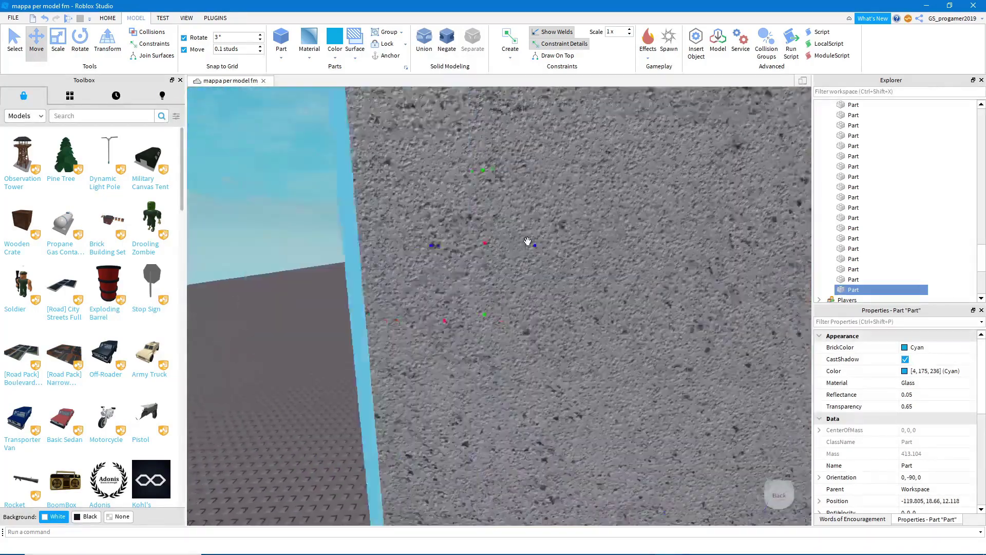
{"action": "scroll", "coordinate": [528, 241], "scroll_direction": "down", "scroll_amount": 4}
{"action": "key", "text": "ctrl+3"}
{"action": "scroll", "coordinate": [540, 247], "scroll_direction": "down", "scroll_amount": 10}
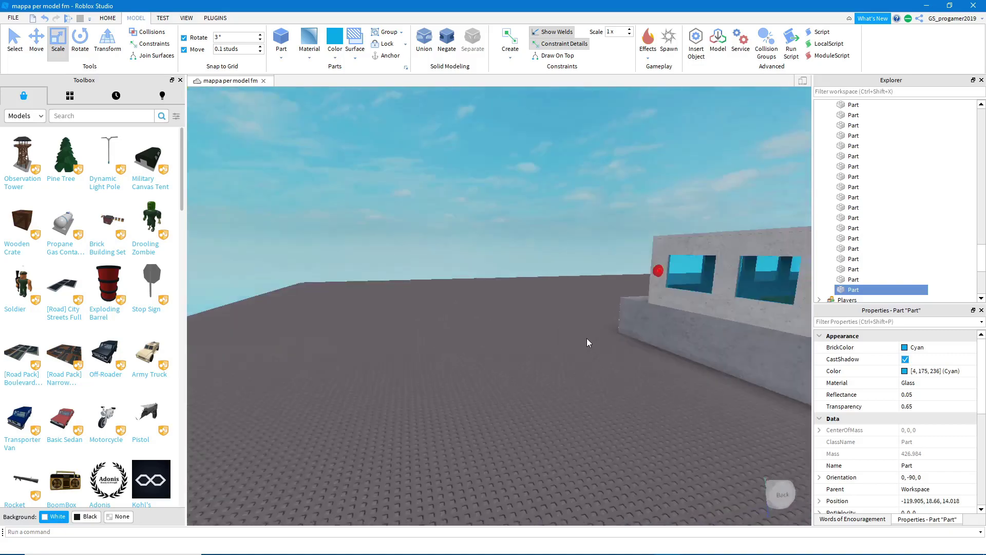
{"action": "left_click", "coordinate": [587, 338]}
- Duplicate the eleven concrete parts of the front wall left of the entrance and raise the copy above the roof edge
{"action": "mouse_move", "coordinate": [587, 338]}
{"action": "right_mouse_down"}
{"action": "mouse_move", "coordinate": [608, 342]}
{"action": "mouse_move", "coordinate": [577, 355]}
{"action": "right_mouse_up"}
{"action": "scroll", "coordinate": [577, 355], "scroll_direction": "up", "scroll_amount": 3}
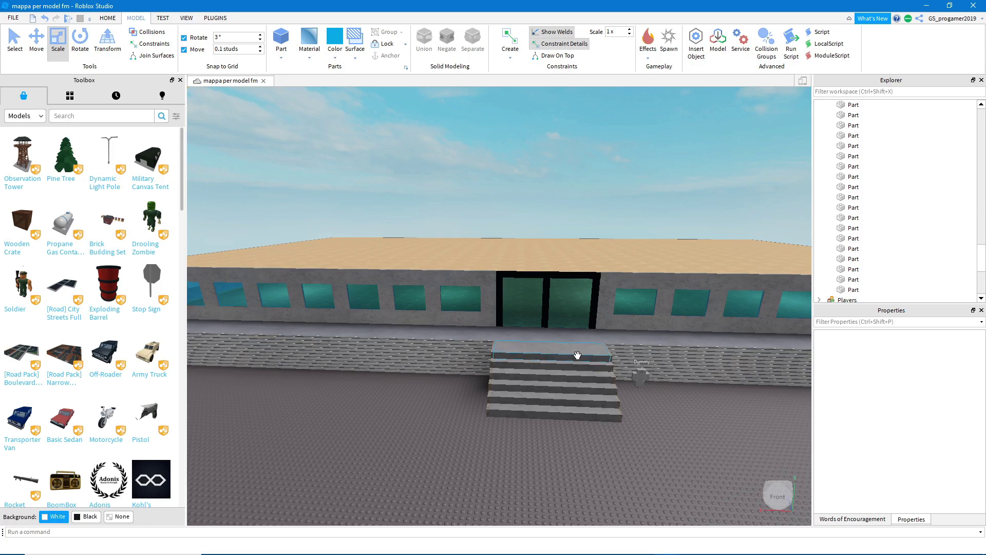
{"action": "scroll", "coordinate": [605, 356], "scroll_direction": "up", "scroll_amount": 5}
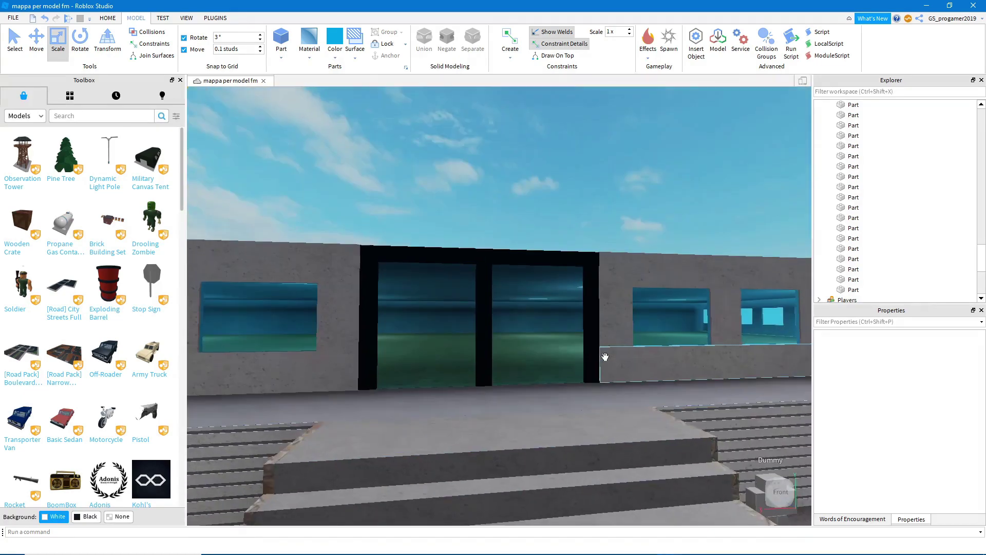
{"action": "scroll", "coordinate": [526, 355], "scroll_direction": "down", "scroll_amount": 5}
{"action": "scroll", "coordinate": [528, 324], "scroll_direction": "down", "scroll_amount": 5}
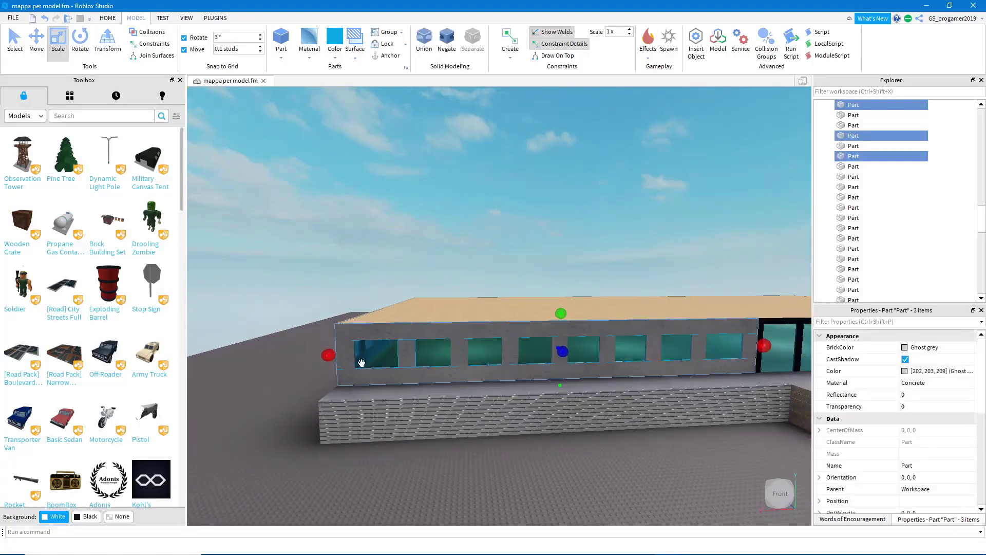
{"action": "scroll", "coordinate": [699, 351], "scroll_direction": "down", "scroll_amount": 3}
{"action": "scroll", "coordinate": [590, 375], "scroll_direction": "up", "scroll_amount": 3}
{"action": "key", "text": "ctrl+2"}
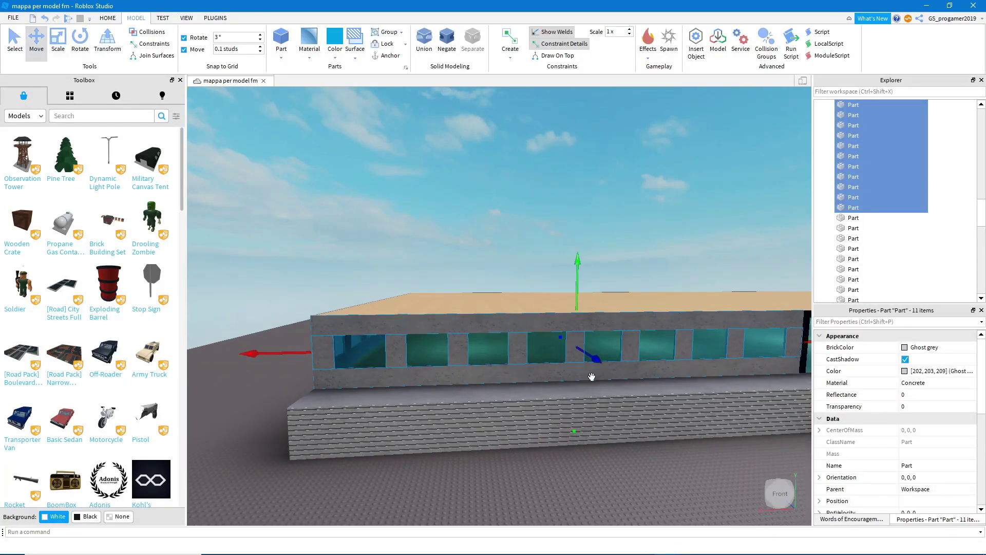
{"action": "key", "text": "ctrl+d"}
{"action": "scroll", "coordinate": [603, 254], "scroll_direction": "up", "scroll_amount": 3}
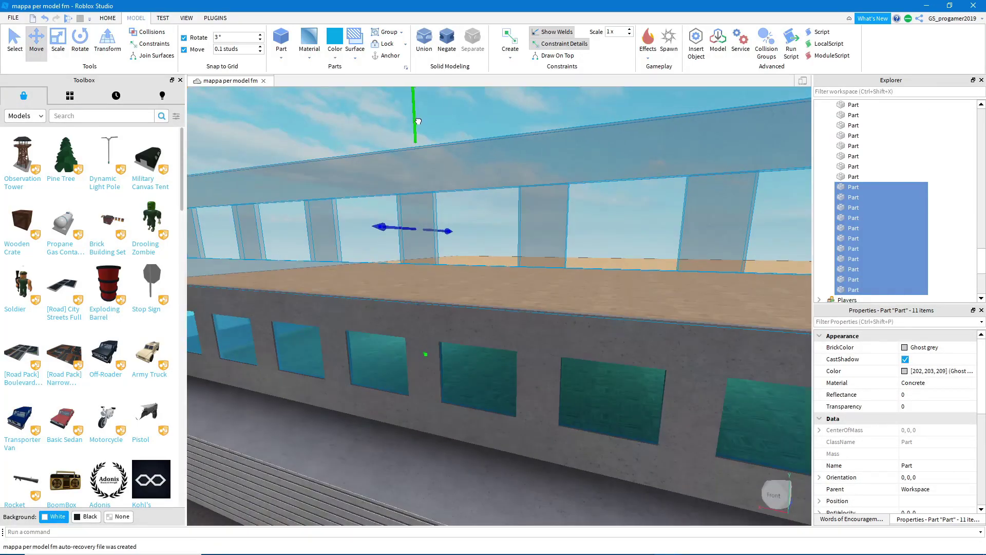
- Place another copy of the upper windowed wall section alongside the first, continuing across the top of the entrance
{"action": "scroll", "coordinate": [524, 165], "scroll_direction": "down", "scroll_amount": 5}
{"action": "left_click_drag", "start_coordinate": [242, 280], "coordinate": [457, 280]}
{"action": "scroll", "coordinate": [444, 297], "scroll_direction": "up", "scroll_amount": 5}
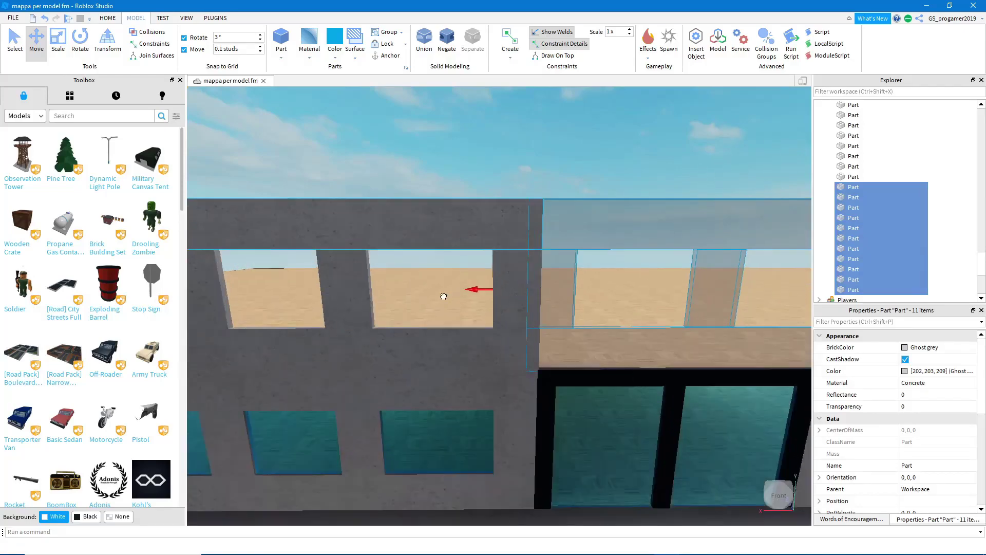
{"action": "scroll", "coordinate": [406, 300], "scroll_direction": "down", "scroll_amount": 5}
{"action": "left_click", "coordinate": [679, 144]}
{"action": "scroll", "coordinate": [576, 247], "scroll_direction": "up", "scroll_amount": 5}
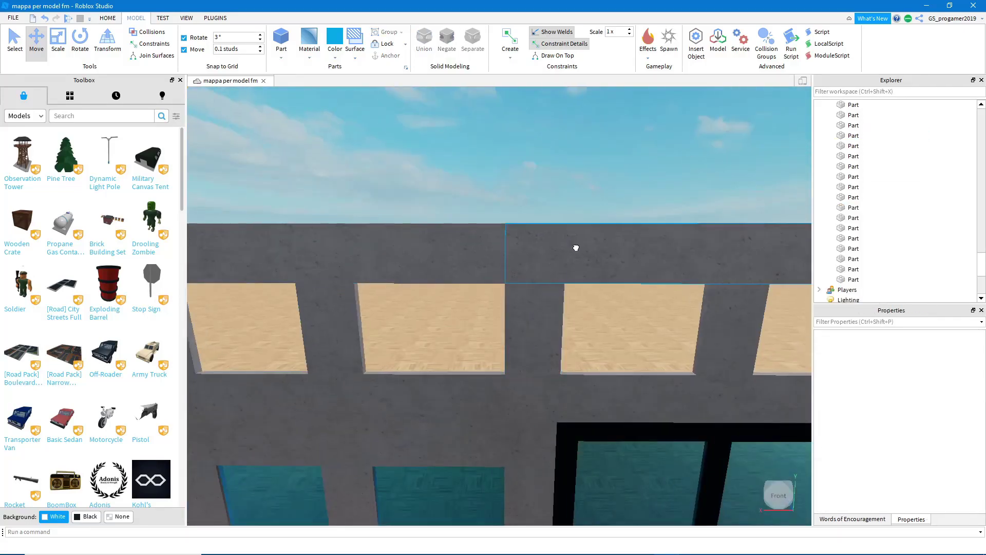
{"action": "scroll", "coordinate": [556, 184], "scroll_direction": "down", "scroll_amount": 5}
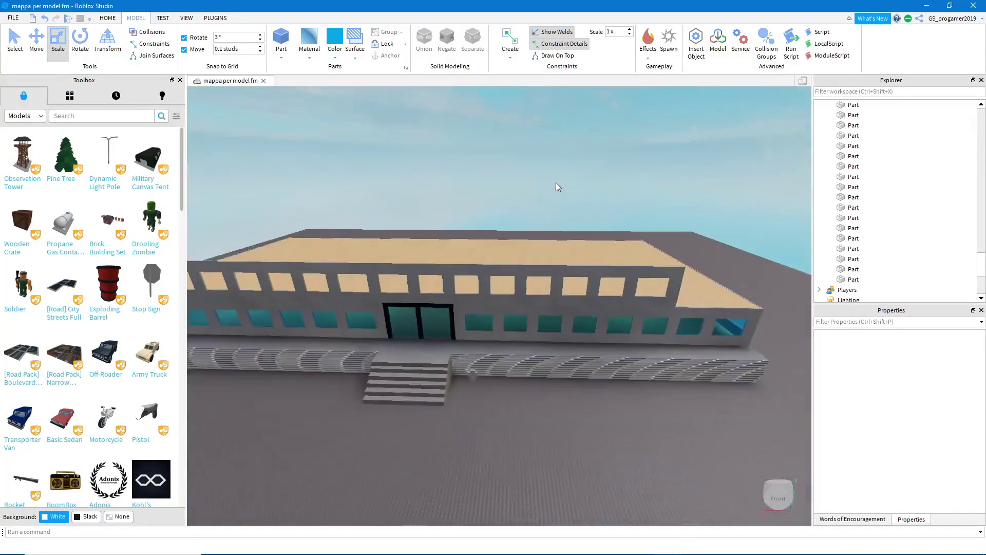
- Stretch the horizontal beams of the upper front wall to the building's right corner
{"action": "scroll", "coordinate": [478, 329], "scroll_direction": "up", "scroll_amount": 3}
{"action": "left_click", "coordinate": [368, 333]}
{"action": "left_click", "coordinate": [493, 362]}
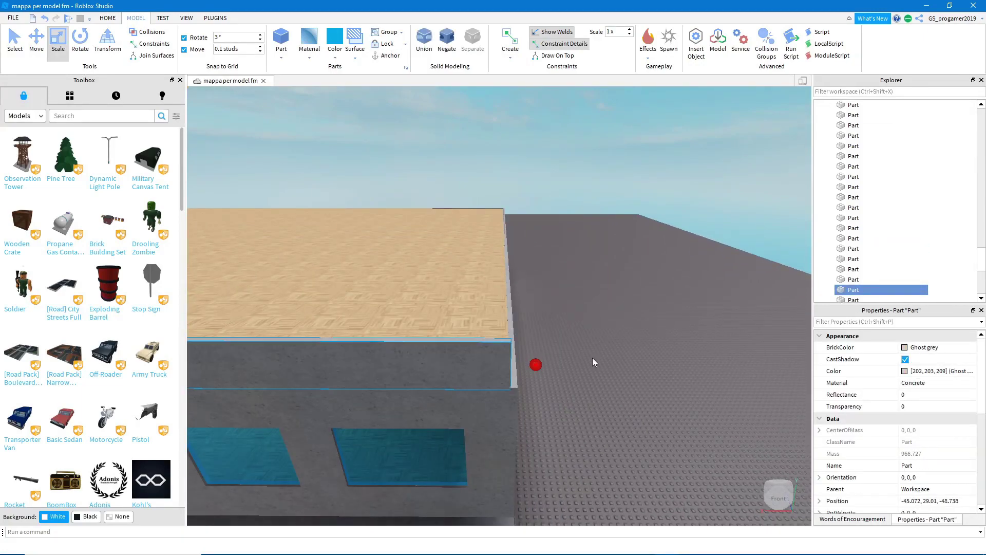
{"action": "left_click", "coordinate": [593, 363]}
- Set the move snap to 14 studs and place a copy of the upper window pillar one step towards the corner
{"action": "right_click_drag", "start_coordinate": [592, 362], "coordinate": [479, 289]}
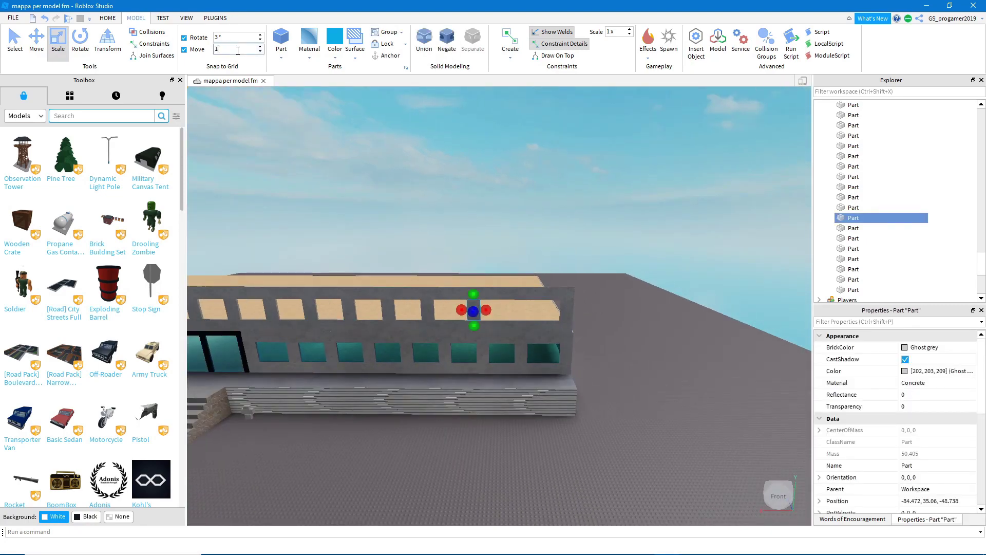
{"action": "type", "text": "4"}
{"action": "key", "text": "Return"}
{"action": "left_click", "coordinate": [36, 41]}
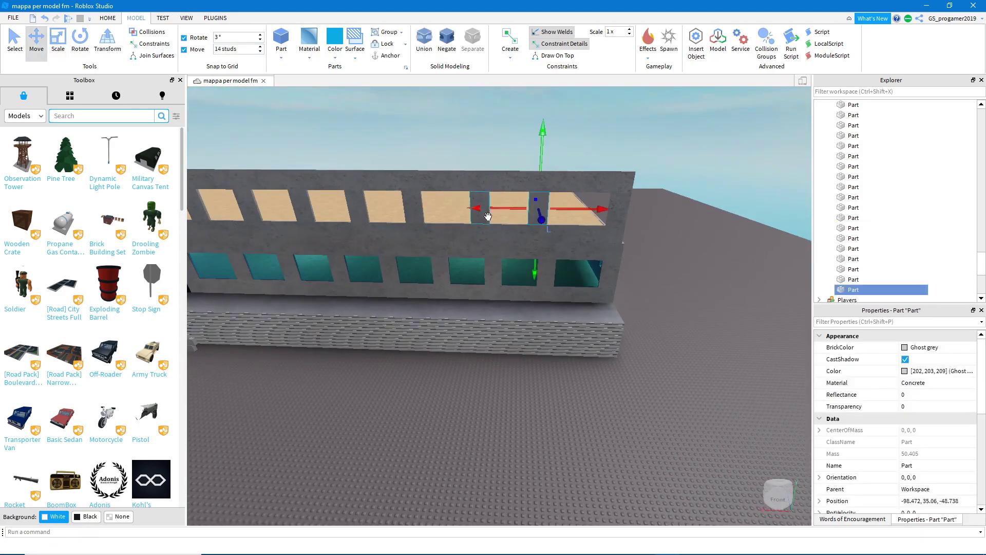
{"action": "scroll", "coordinate": [564, 246], "scroll_direction": "up", "scroll_amount": 3}
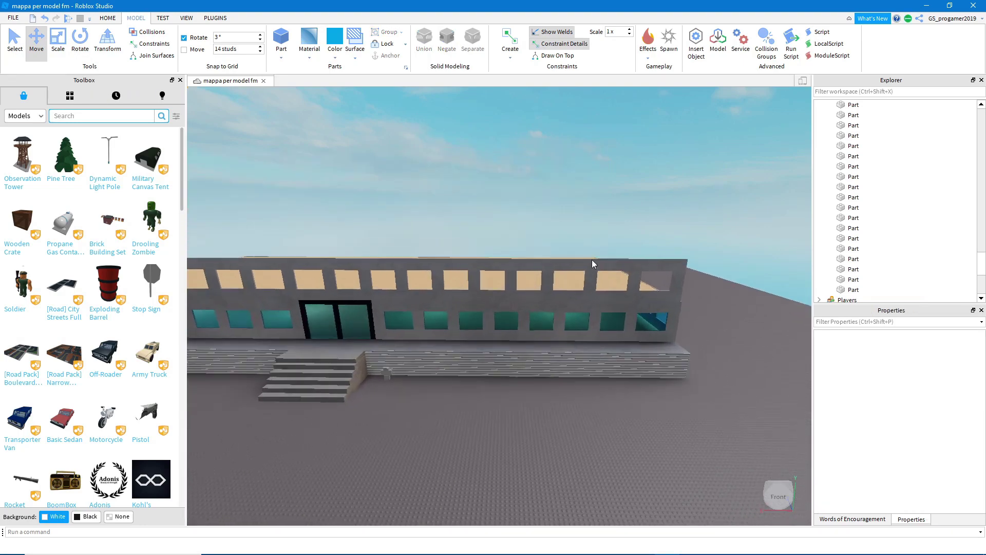
- Copy the side wall's concrete parts and glass panes up to form the upper floor's windowed side wall
{"action": "left_click", "coordinate": [591, 260]}
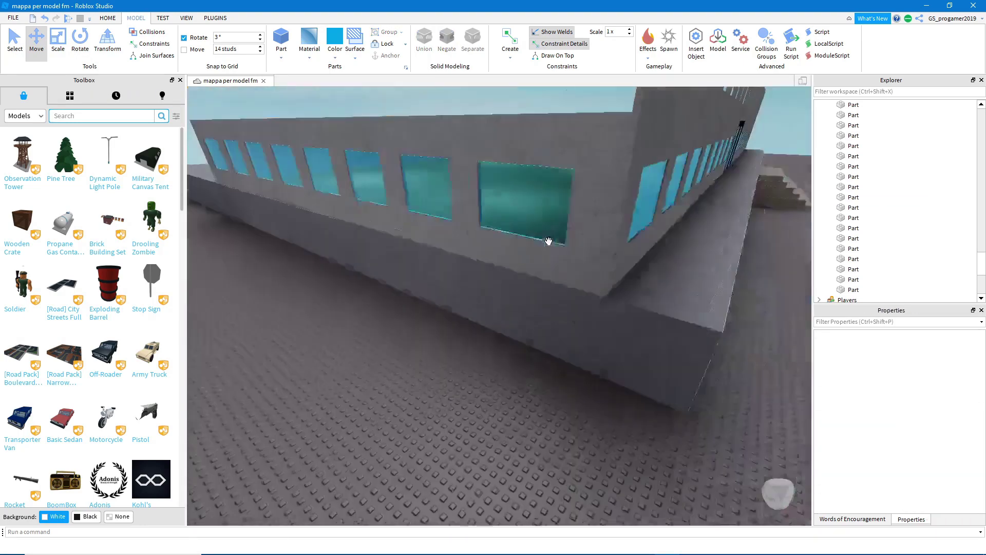
{"action": "left_click", "coordinate": [670, 270], "text": "ctrl"}
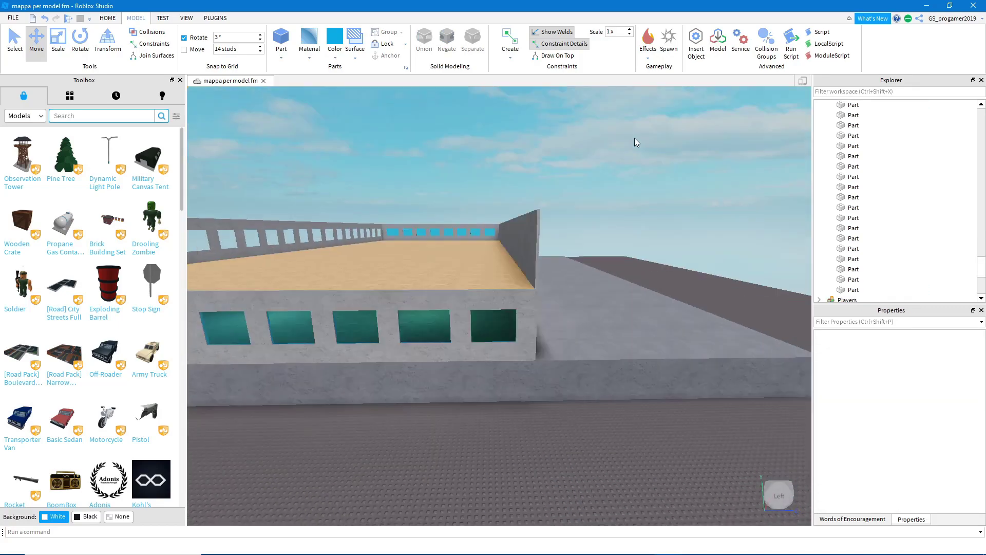
{"action": "left_click", "coordinate": [779, 315]}
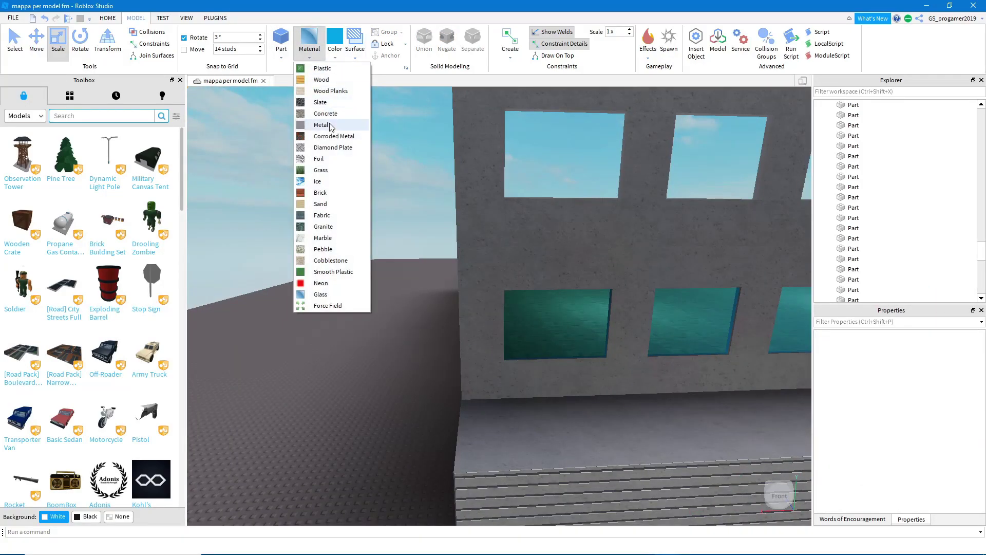
- Add an Institutional white Metal trim band along the front facade between the two rows of windows
{"action": "left_click", "coordinate": [322, 124]}
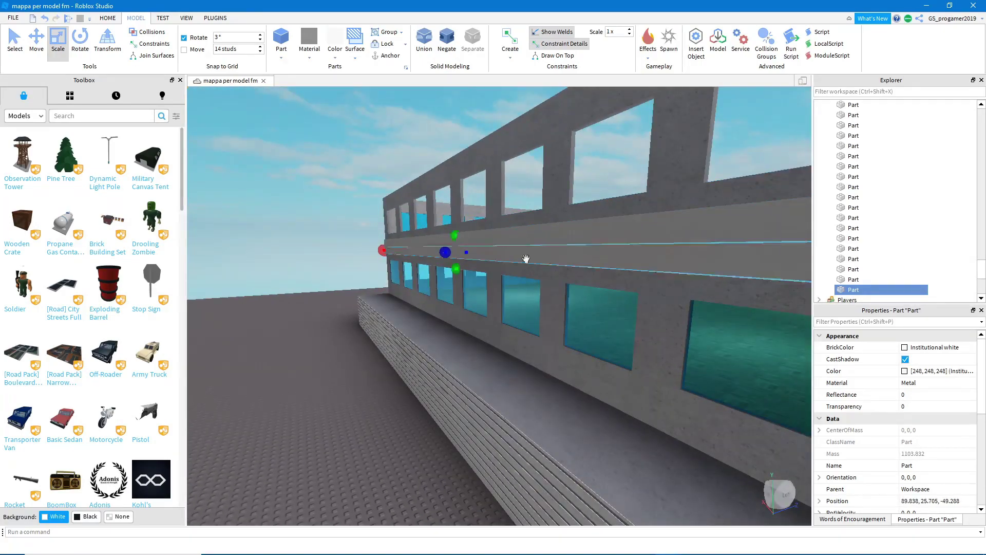
{"action": "key", "text": "ctrl+2"}
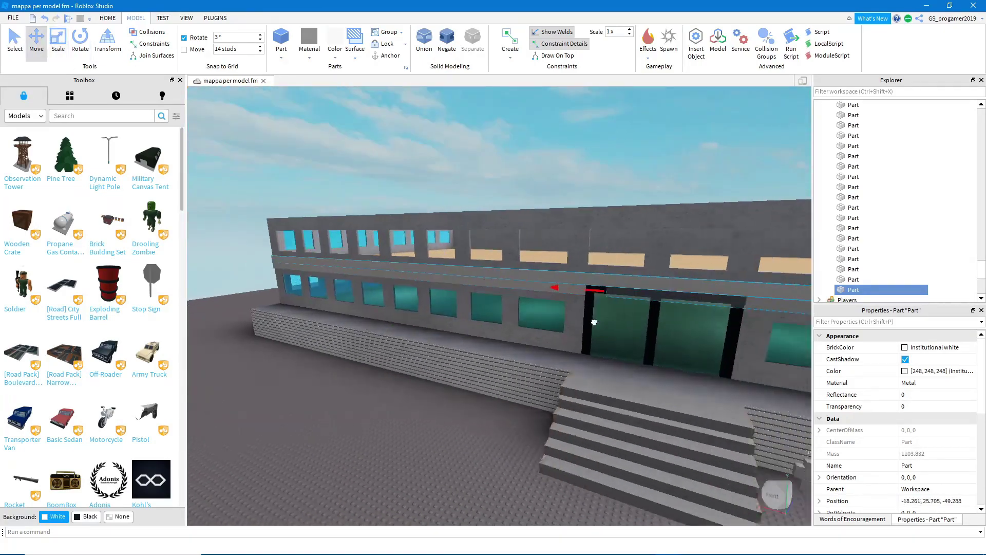
{"action": "scroll", "coordinate": [594, 322], "scroll_direction": "up", "scroll_amount": 5}
{"action": "right_click_drag", "start_coordinate": [594, 322], "coordinate": [513, 220]}
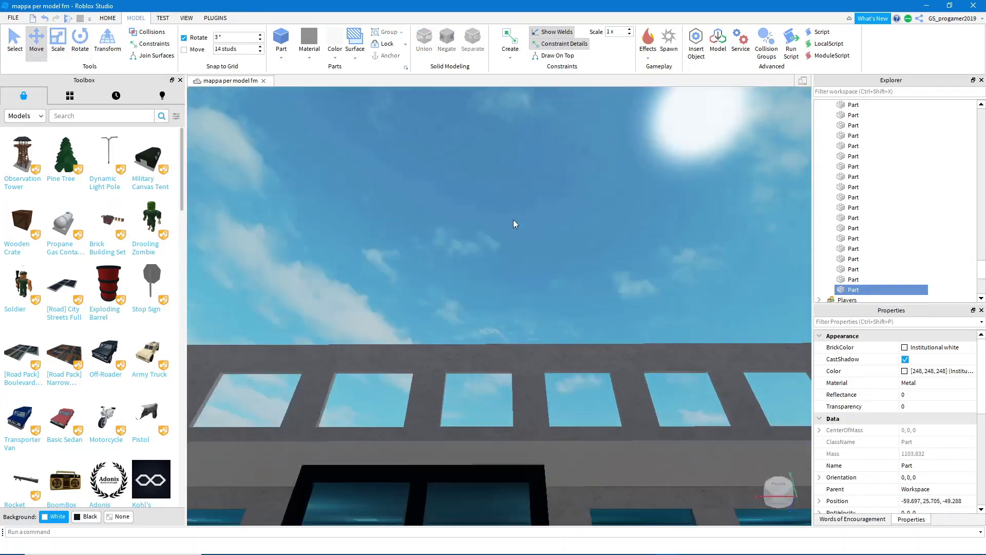
{"action": "left_click", "coordinate": [516, 234]}
- Duplicate the three metal trim parts, rotate the copies to -90° and move them against the side wall
{"action": "right_click_drag", "start_coordinate": [672, 249], "coordinate": [672, 248]}
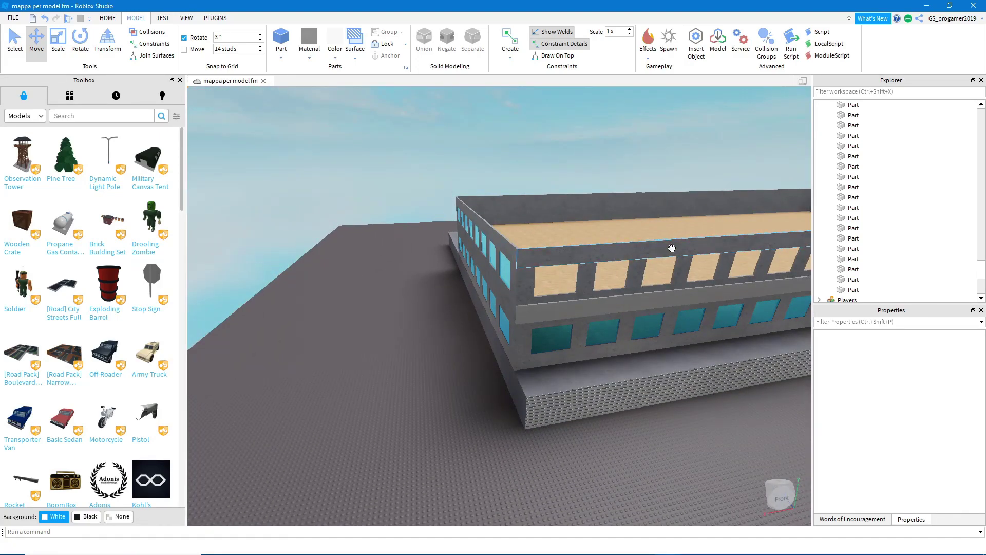
{"action": "right_click_drag", "start_coordinate": [672, 248], "coordinate": [659, 280]}
{"action": "left_click", "coordinate": [658, 280]}
{"action": "key", "text": "ctrl+4"}
{"action": "left_click", "coordinate": [644, 181], "text": "shift"}
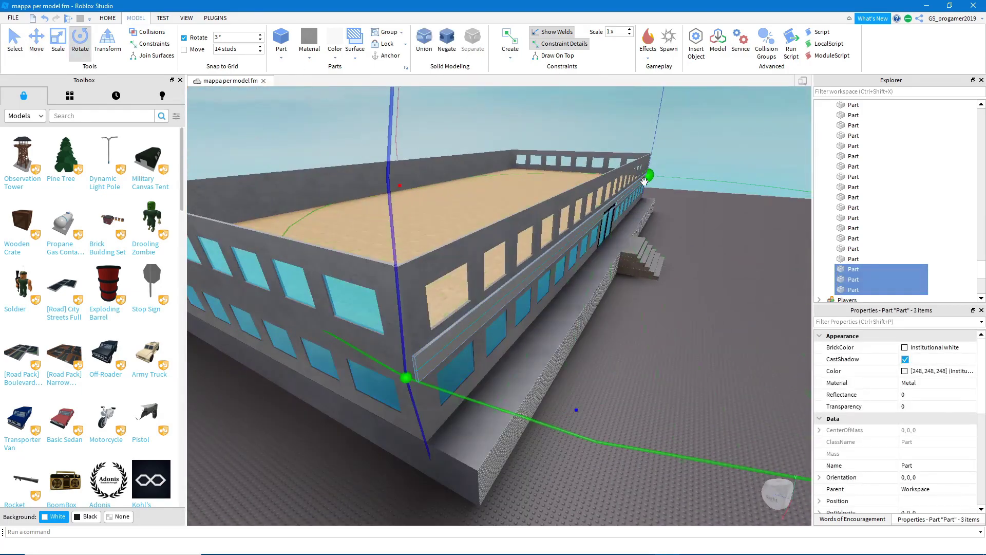
{"action": "left_click_drag", "start_coordinate": [644, 181], "coordinate": [671, 238]}
{"action": "right_click_drag", "start_coordinate": [671, 237], "coordinate": [671, 238]}
{"action": "right_click_drag", "start_coordinate": [560, 382], "coordinate": [698, 317]}
{"action": "scroll", "coordinate": [589, 371], "scroll_direction": "up", "scroll_amount": 5}
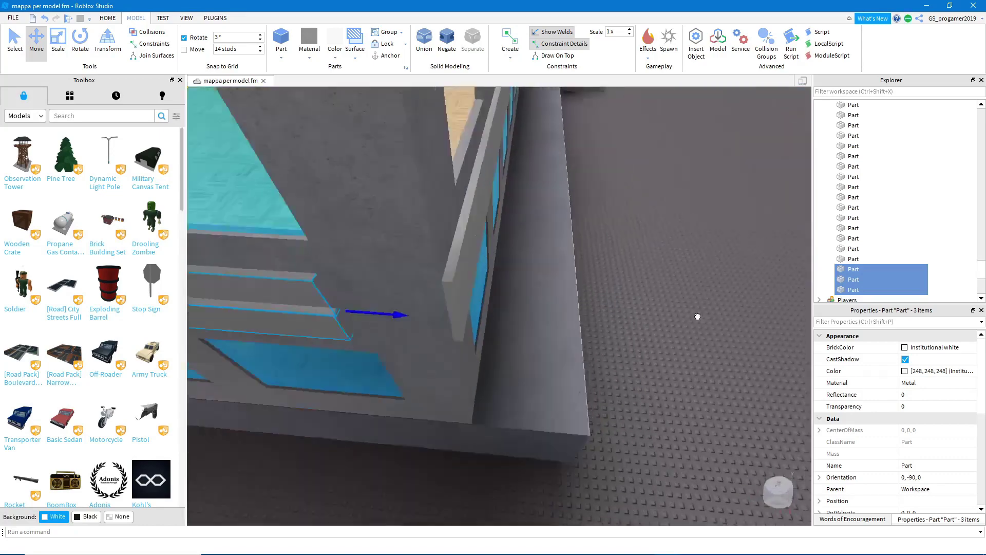
{"action": "right_click_drag", "start_coordinate": [495, 320], "coordinate": [462, 288]}
- Resize the side wall's metal trim bands to fit the length of the wall
{"action": "left_click", "coordinate": [308, 360]}
{"action": "scroll", "coordinate": [498, 345], "scroll_direction": "down", "scroll_amount": 5}
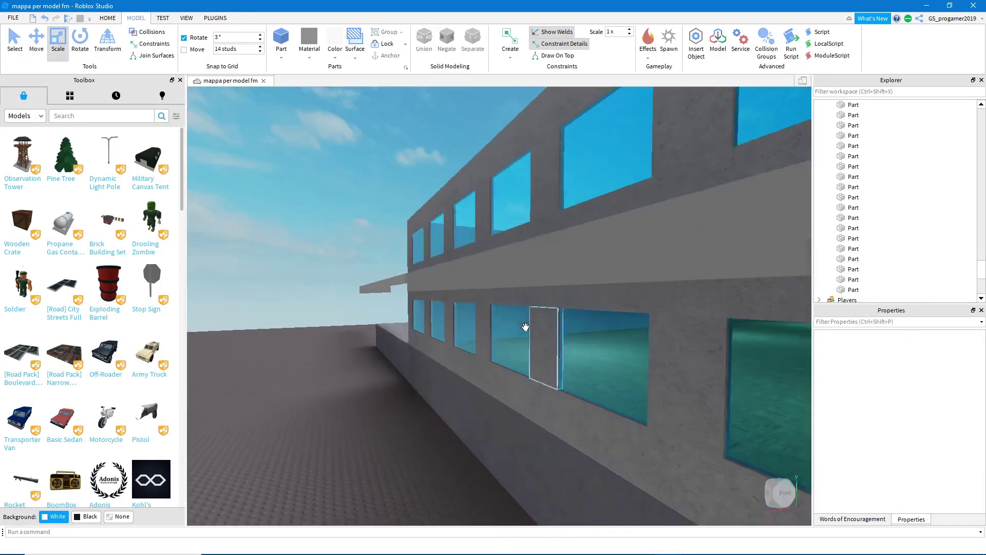
{"action": "left_click", "coordinate": [594, 282]}
{"action": "right_click_drag", "start_coordinate": [594, 282], "coordinate": [252, 250]}
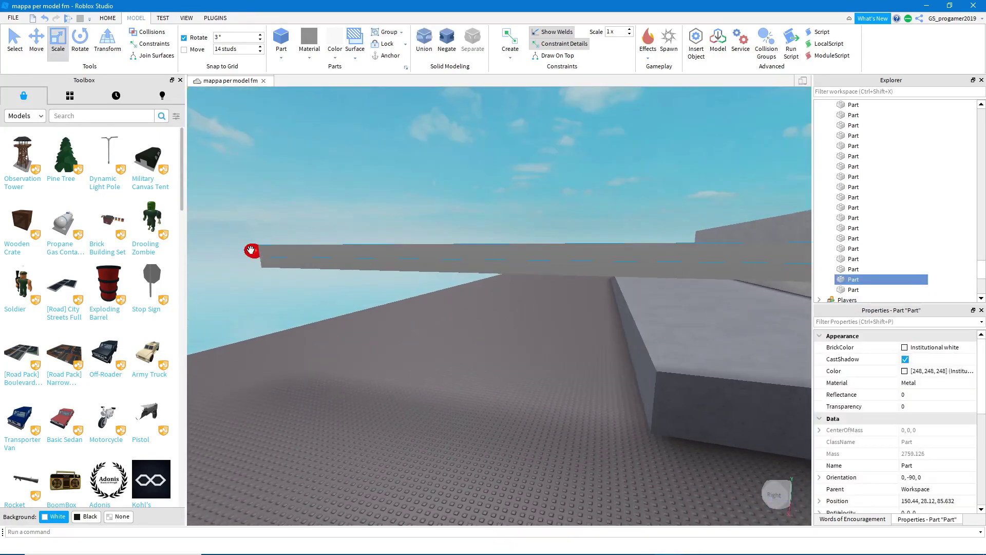
{"action": "scroll", "coordinate": [530, 300], "scroll_direction": "up", "scroll_amount": 5}
{"action": "left_click", "coordinate": [509, 158]}
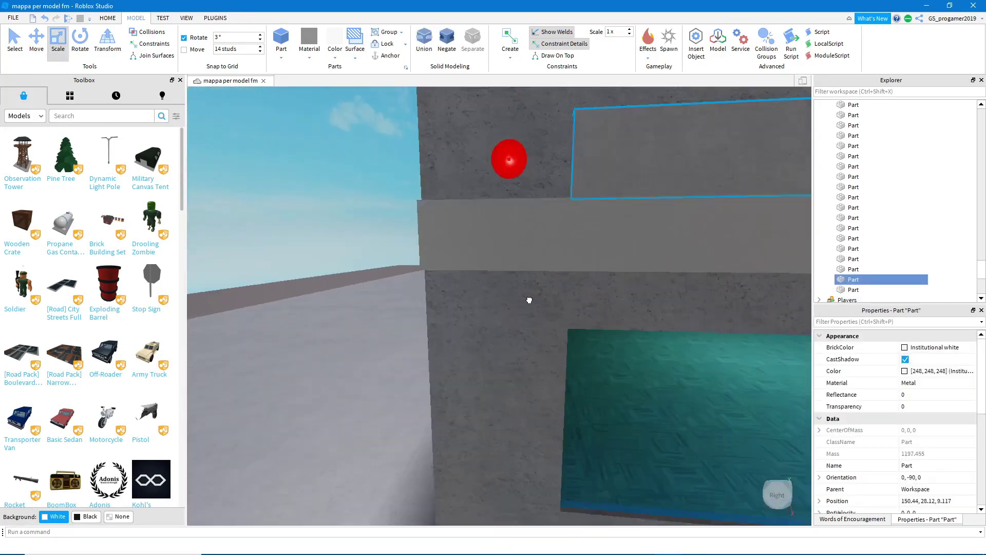
{"action": "scroll", "coordinate": [464, 308], "scroll_direction": "down", "scroll_amount": 10}
{"action": "left_click", "coordinate": [380, 224]}
{"action": "right_click_drag", "start_coordinate": [410, 239], "coordinate": [374, 136]}
{"action": "scroll", "coordinate": [374, 135], "scroll_direction": "up", "scroll_amount": 5}
- Select the side wall's two metal trim bands and place copies of them along the opposite side wall
{"action": "left_click", "coordinate": [493, 378]}
{"action": "key", "text": "ctrl+2"}
{"action": "left_click", "coordinate": [493, 378], "text": "ctrl"}
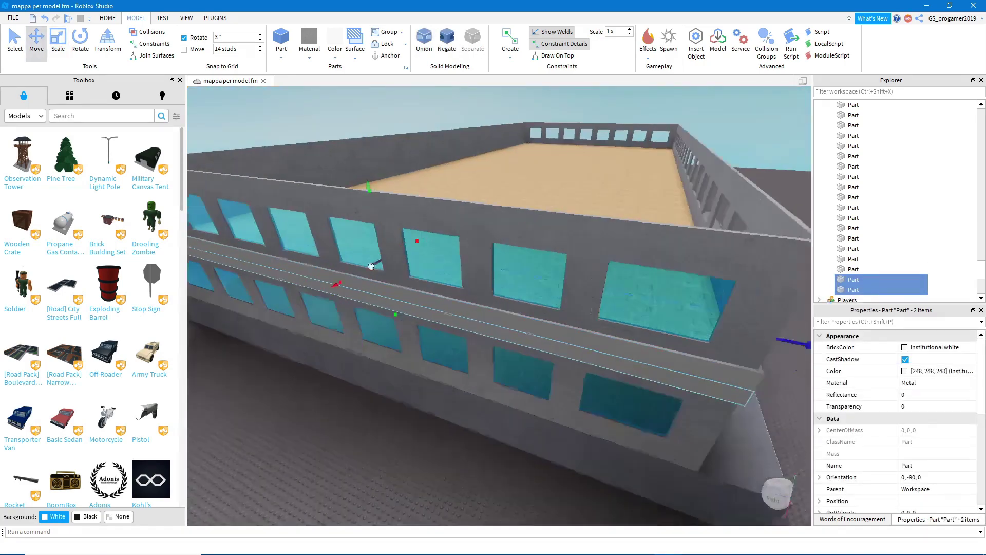
{"action": "right_click_drag", "start_coordinate": [494, 379], "coordinate": [447, 208]}
{"action": "scroll", "coordinate": [446, 208], "scroll_direction": "down", "scroll_amount": 5}
{"action": "right_click_drag", "start_coordinate": [581, 218], "coordinate": [709, 264]}
{"action": "left_click", "coordinate": [709, 392]}
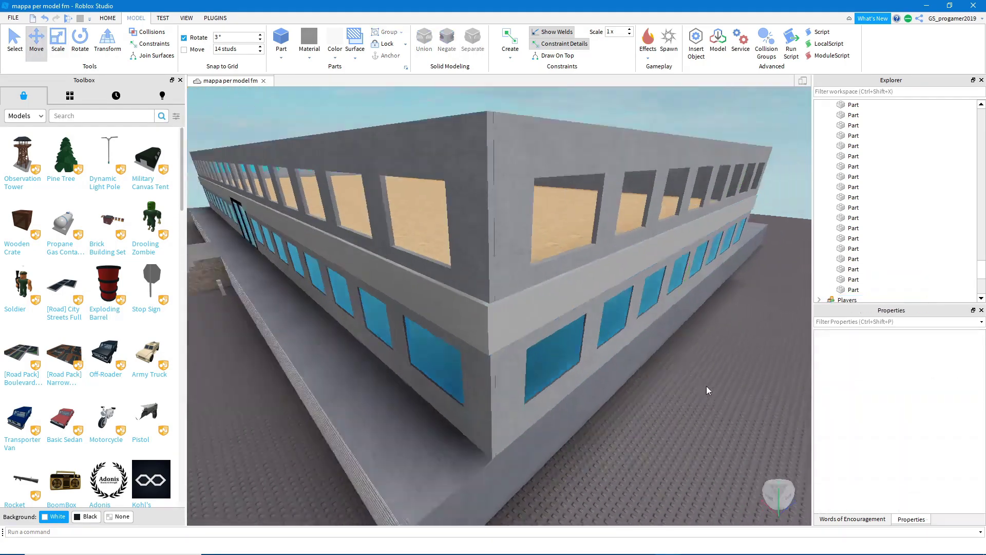
- Place an Institutional white Metal part on top of the upper wall at the building's front corner
{"action": "scroll", "coordinate": [618, 349], "scroll_direction": "up", "scroll_amount": 3}
{"action": "scroll", "coordinate": [618, 350], "scroll_direction": "down", "scroll_amount": 3}
{"action": "right_click_drag", "start_coordinate": [618, 350], "coordinate": [621, 335]}
{"action": "right_click_drag", "start_coordinate": [529, 305], "coordinate": [535, 293]}
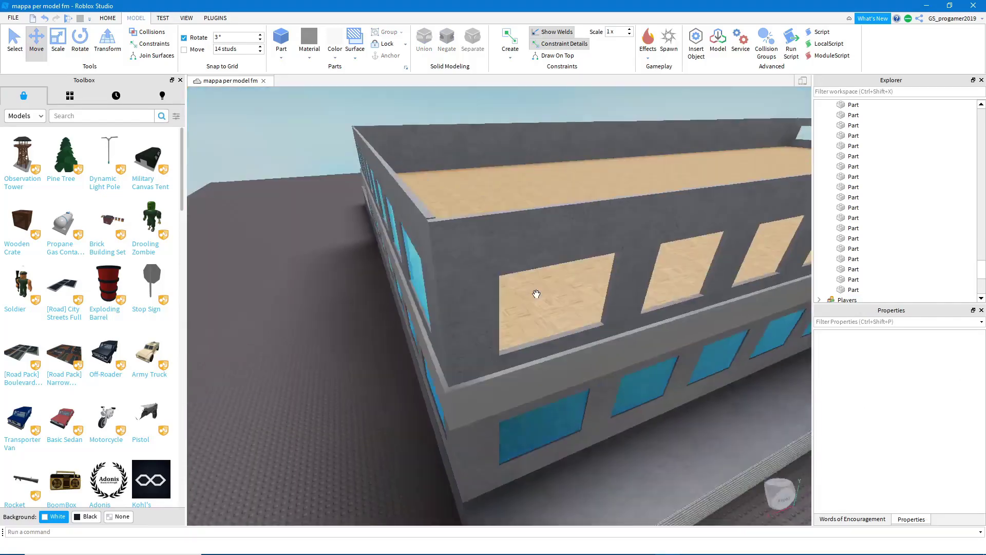
{"action": "scroll", "coordinate": [534, 292], "scroll_direction": "up", "scroll_amount": 3}
{"action": "left_click", "coordinate": [502, 309]}
{"action": "scroll", "coordinate": [578, 272], "scroll_direction": "up", "scroll_amount": 2}
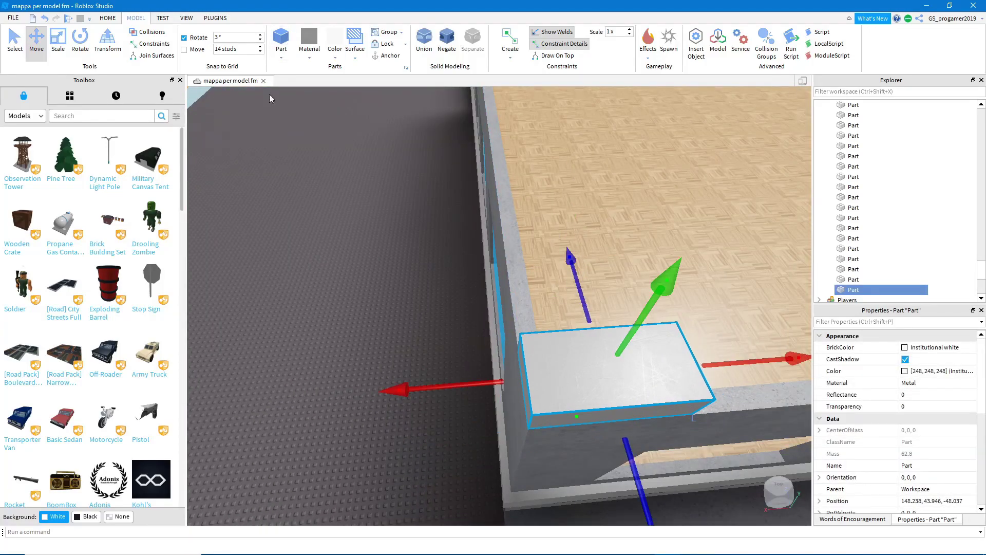
- Stretch the metal part across the full length and width of the building to form its roof
{"action": "key", "text": "ctrl+3"}
{"action": "right_click_drag", "start_coordinate": [271, 98], "coordinate": [630, 238]}
{"action": "left_click_drag", "start_coordinate": [630, 238], "coordinate": [463, 176]}
{"action": "right_click_drag", "start_coordinate": [463, 176], "coordinate": [606, 210]}
{"action": "left_click_drag", "start_coordinate": [491, 252], "coordinate": [469, 263]}
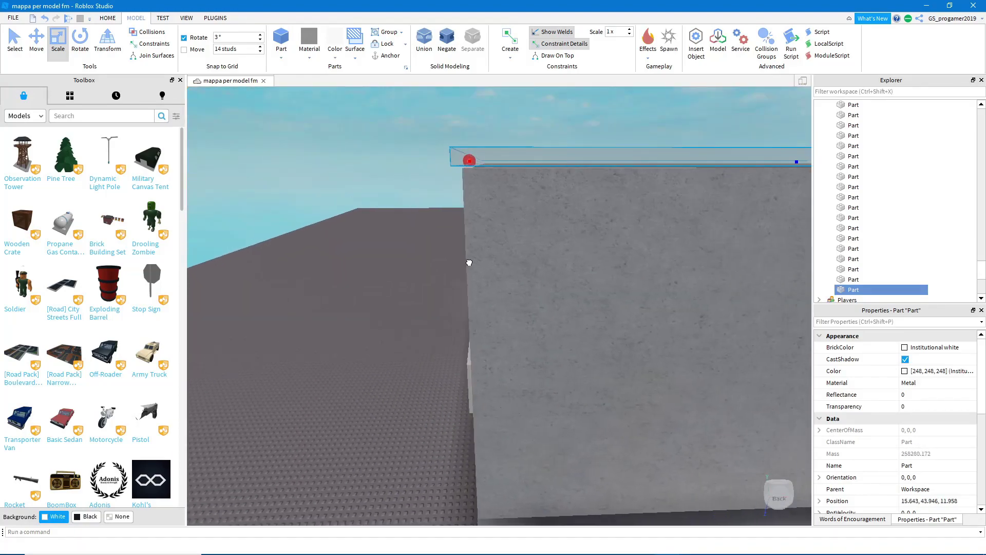
{"action": "right_click_drag", "start_coordinate": [472, 266], "coordinate": [561, 241]}
{"action": "scroll", "coordinate": [767, 244], "scroll_direction": "down", "scroll_amount": 5}
{"action": "left_click", "coordinate": [636, 178]}
{"action": "scroll", "coordinate": [636, 178], "scroll_direction": "up", "scroll_amount": 10}
- Select all of the lower floor's ceiling lights and copy them up to the upper floor's ceiling
{"action": "left_click", "coordinate": [562, 241]}
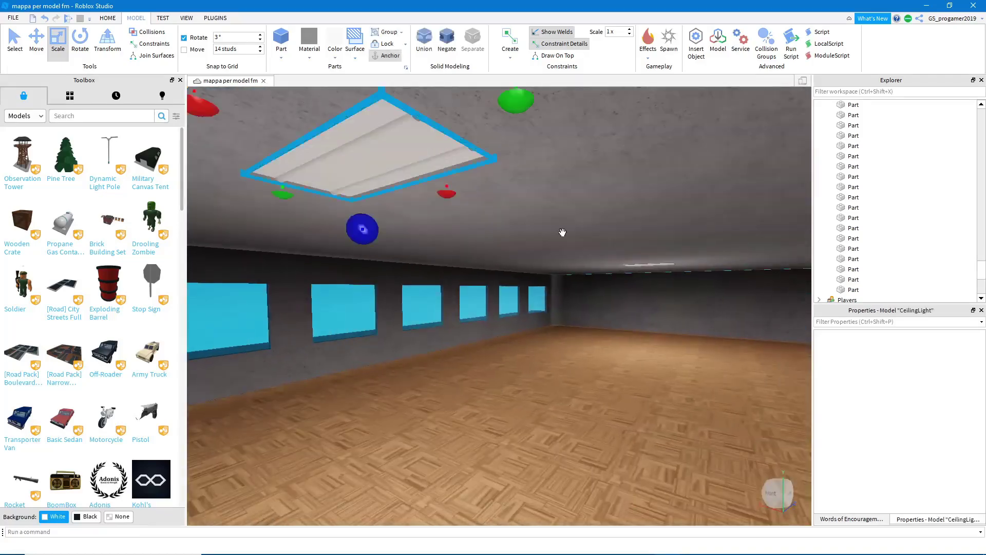
{"action": "left_click", "coordinate": [584, 275], "text": "ctrl"}
{"action": "left_click", "coordinate": [501, 332], "text": "ctrl"}
{"action": "left_click", "coordinate": [518, 236], "text": "ctrl"}
{"action": "right_click_drag", "start_coordinate": [500, 332], "coordinate": [548, 450]}
{"action": "left_click", "coordinate": [588, 260], "text": "ctrl"}
{"action": "left_click", "coordinate": [507, 272], "text": "ctrl"}
{"action": "left_click", "coordinate": [531, 264], "text": "ctrl"}
{"action": "key", "text": "ctrl+2"}
{"action": "scroll", "coordinate": [458, 236], "scroll_direction": "down", "scroll_amount": 10}
{"action": "left_click", "coordinate": [549, 450]}
- With a 0.1-stud move snap, copy the lower front glass pane up and stretch it across the upper floor's front windows
{"action": "scroll", "coordinate": [538, 383], "scroll_direction": "up", "scroll_amount": 5}
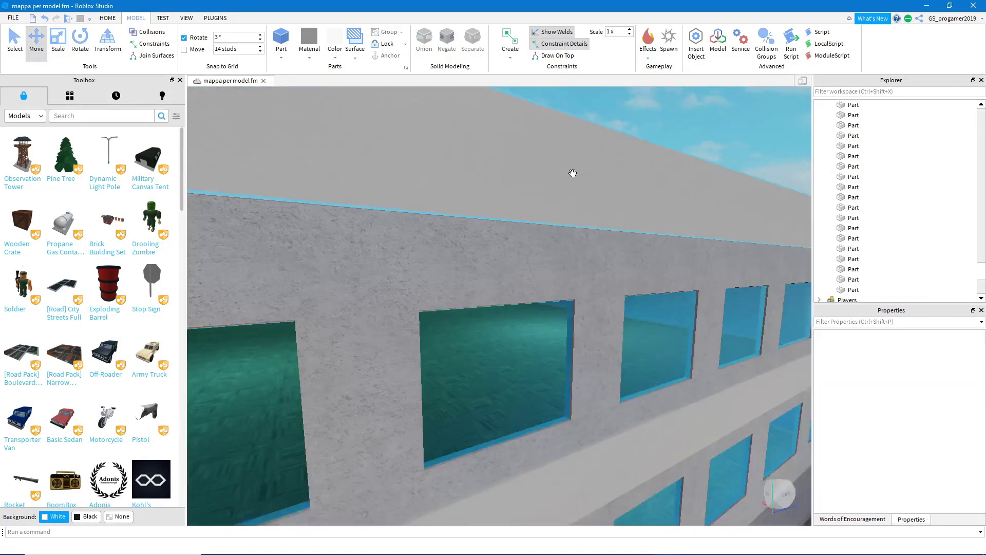
{"action": "key", "text": "ctrl+3"}
{"action": "left_click", "coordinate": [36, 41]}
{"action": "right_click_drag", "start_coordinate": [313, 159], "coordinate": [430, 256]}
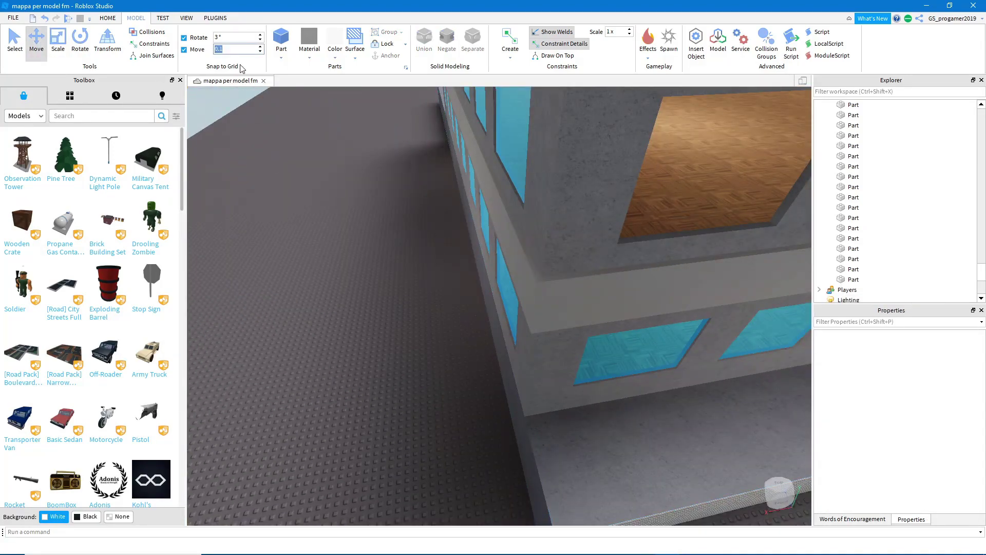
{"action": "left_click", "coordinate": [592, 346]}
{"action": "right_click_drag", "start_coordinate": [592, 346], "coordinate": [558, 403]}
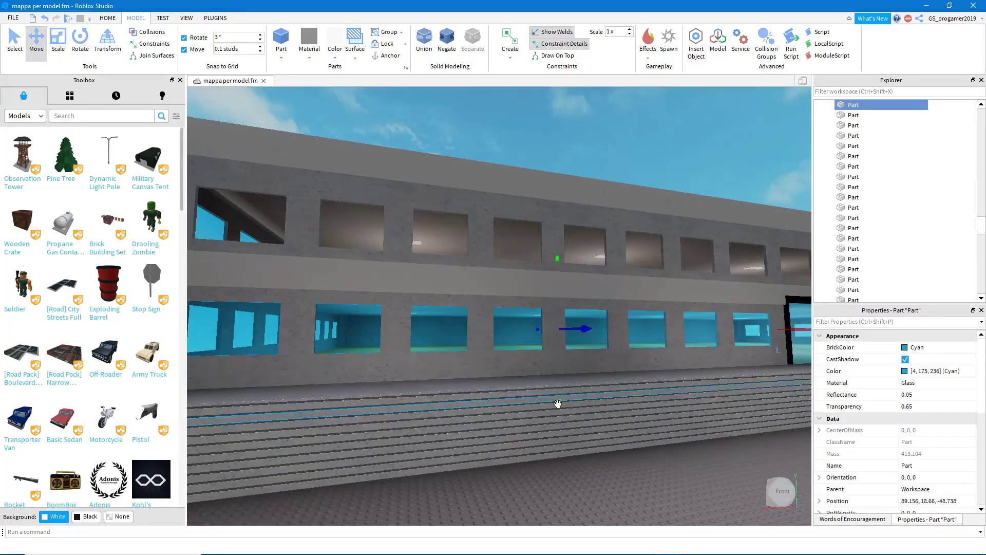
{"action": "left_click", "coordinate": [629, 170]}
{"action": "scroll", "coordinate": [629, 170], "scroll_direction": "up", "scroll_amount": 3}
{"action": "left_click_drag", "start_coordinate": [623, 464], "coordinate": [623, 470]}
{"action": "scroll", "coordinate": [624, 470], "scroll_direction": "down", "scroll_amount": 5}
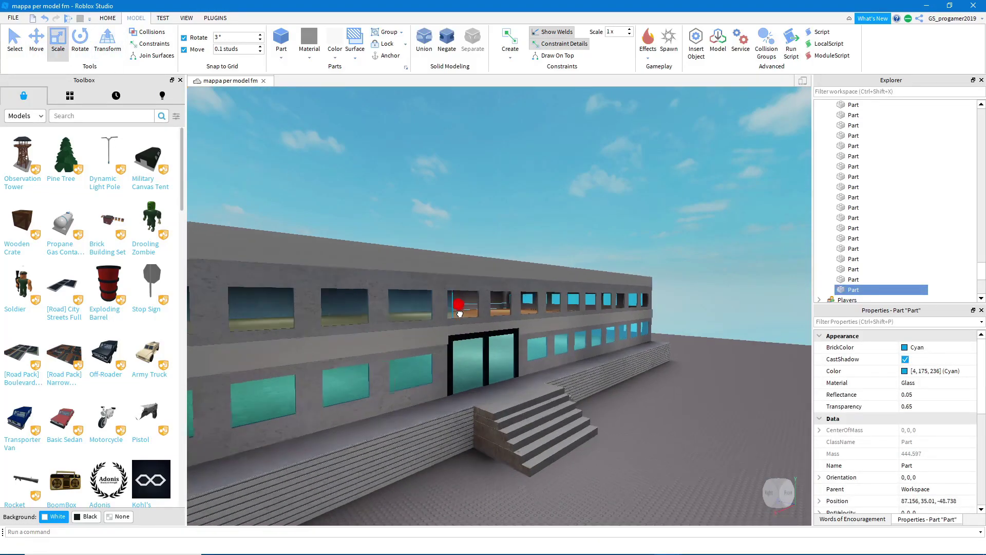
{"action": "right_click_drag", "start_coordinate": [460, 314], "coordinate": [375, 374]}
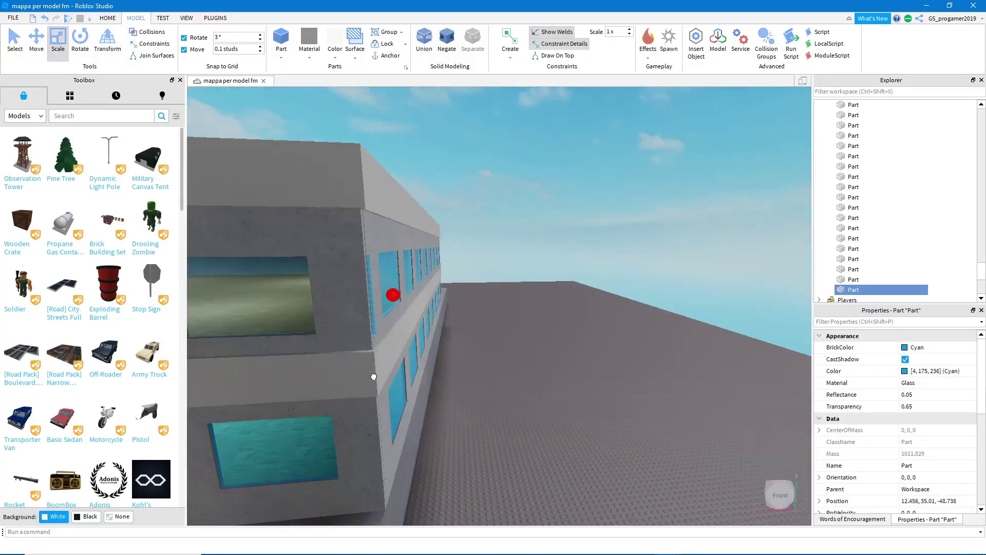
- Duplicate the roof block and scale the copy down to a small square panel on the roof's front face above the entrance
{"action": "scroll", "coordinate": [374, 374], "scroll_direction": "down", "scroll_amount": 5}
{"action": "left_click", "coordinate": [529, 308]}
{"action": "right_click_drag", "start_coordinate": [529, 308], "coordinate": [515, 233]}
{"action": "left_click_drag", "start_coordinate": [569, 213], "coordinate": [569, 207]}
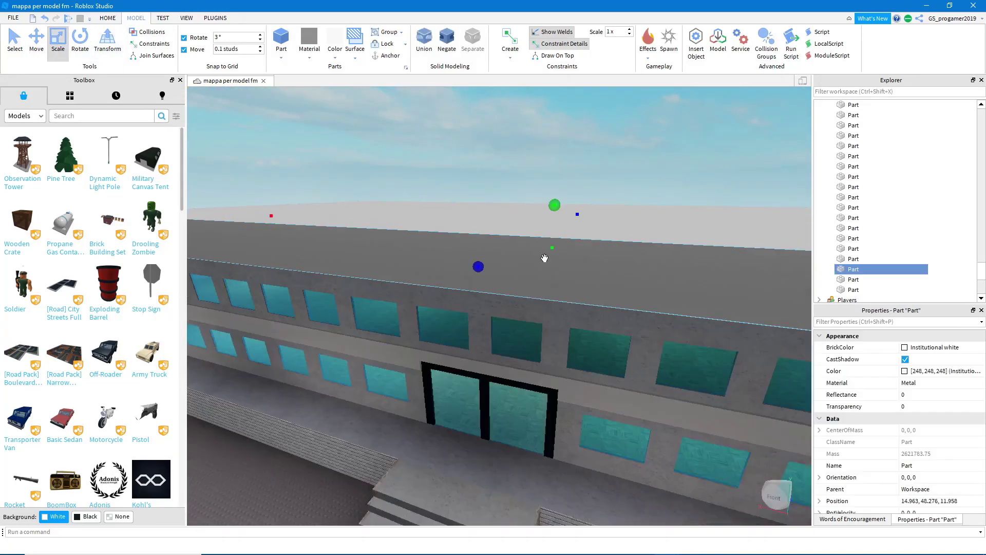
{"action": "scroll", "coordinate": [555, 204], "scroll_direction": "down", "scroll_amount": 3}
{"action": "right_click_drag", "start_coordinate": [555, 204], "coordinate": [555, 199]}
{"action": "left_click_drag", "start_coordinate": [513, 165], "coordinate": [499, 226]}
{"action": "scroll", "coordinate": [500, 226], "scroll_direction": "up", "scroll_amount": 5}
{"action": "right_click_drag", "start_coordinate": [499, 226], "coordinate": [534, 182]}
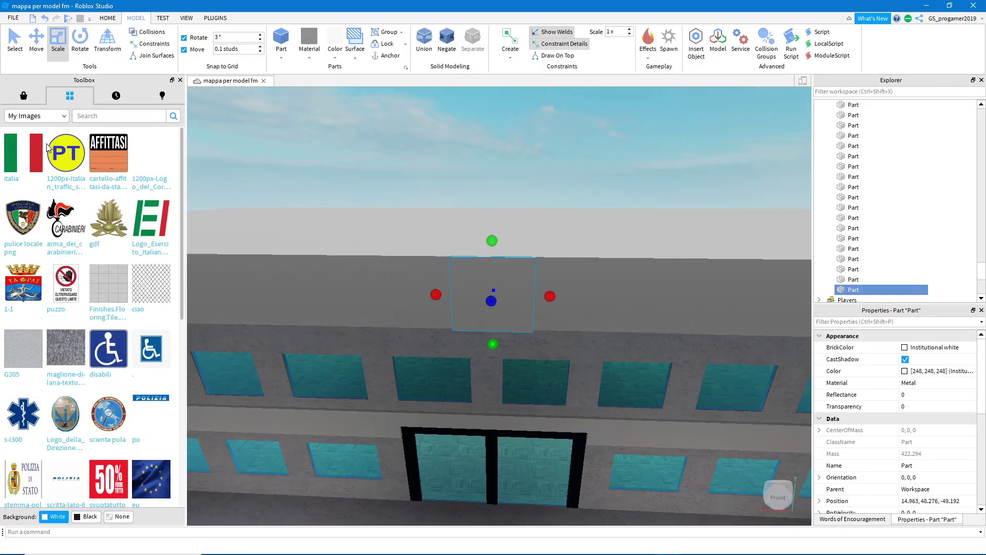
- Apply the red anchor logo image to the square panel, thin it with Transparency 1 and shift it sideways along the roof front
{"action": "scroll", "coordinate": [47, 146], "scroll_direction": "down", "scroll_amount": 6}
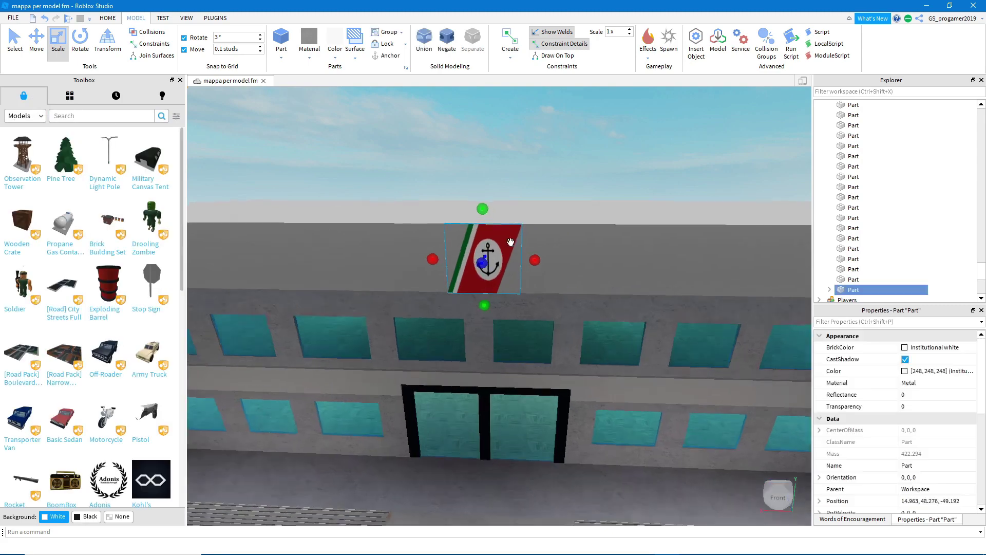
{"action": "right_click_drag", "start_coordinate": [617, 304], "coordinate": [508, 296]}
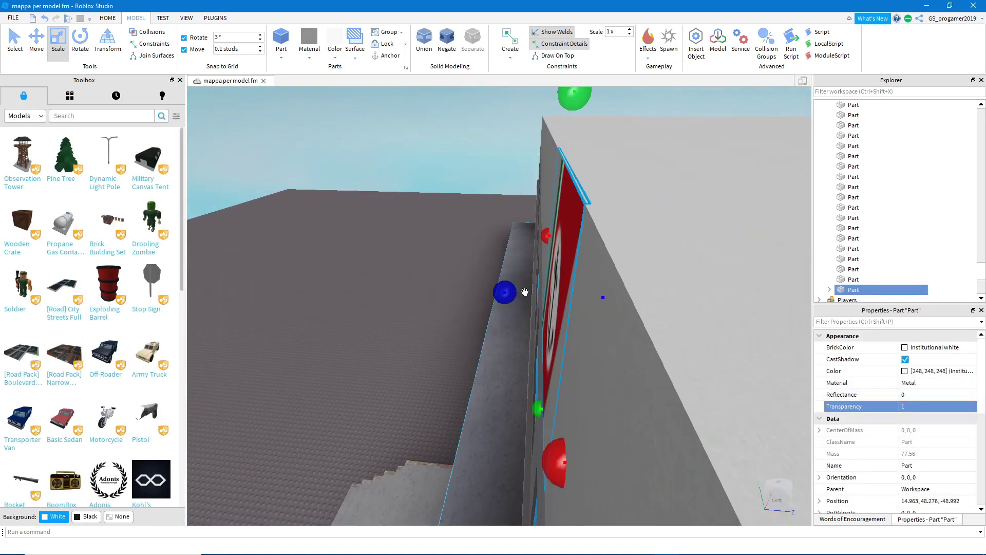
{"action": "key", "text": "f"}
{"action": "scroll", "coordinate": [533, 291], "scroll_direction": "down", "scroll_amount": 3}
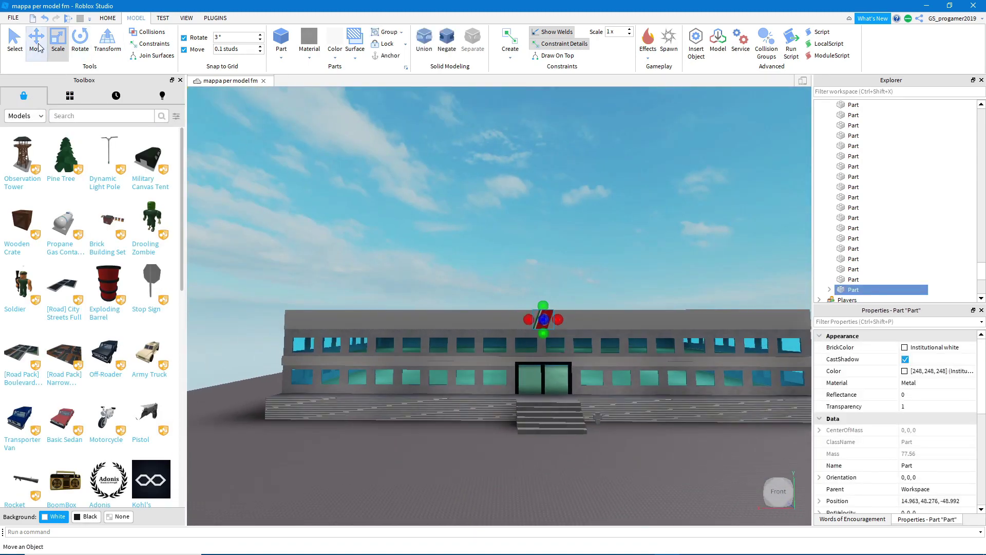
{"action": "left_click", "coordinate": [37, 41]}
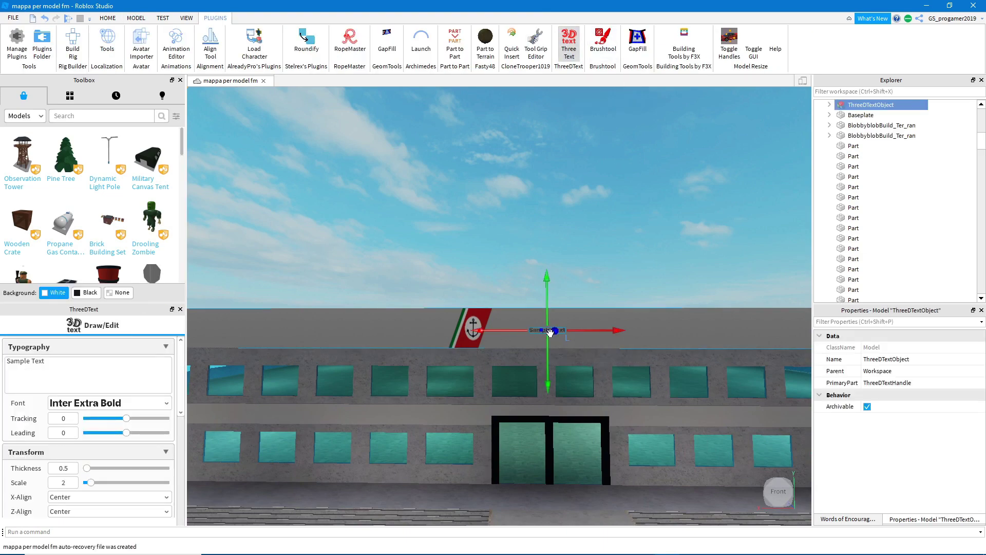
- Change the 3D sample text beside the logo to GUARDIA COSTIERA in dark blue with a scale of 4.25
{"action": "scroll", "coordinate": [550, 333], "scroll_direction": "up", "scroll_amount": 2}
{"action": "left_click_drag", "start_coordinate": [45, 361], "coordinate": [2, 361]}
{"action": "scroll", "coordinate": [130, 405], "scroll_direction": "down", "scroll_amount": 3}
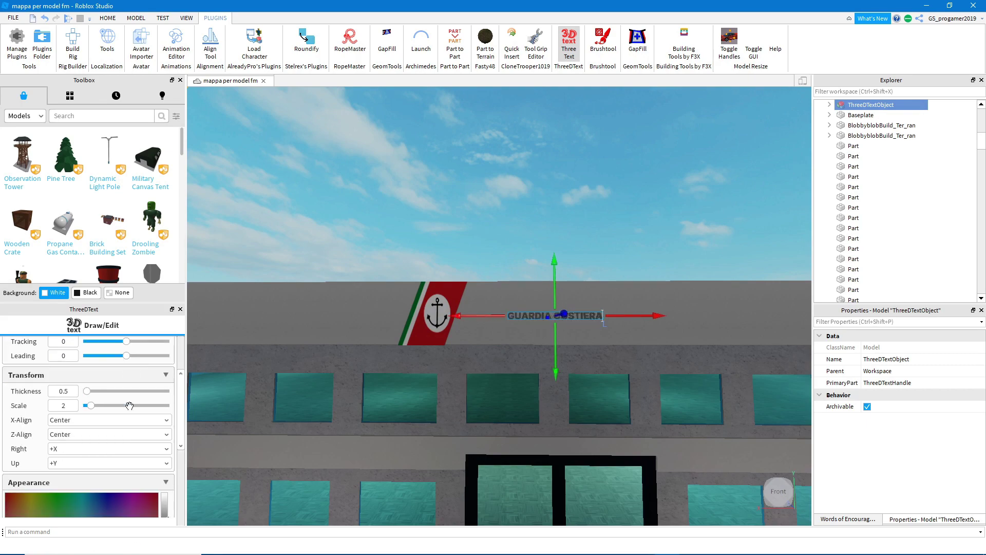
{"action": "scroll", "coordinate": [99, 426], "scroll_direction": "down", "scroll_amount": 1}
{"action": "scroll", "coordinate": [92, 442], "scroll_direction": "up", "scroll_amount": 6}
{"action": "left_click", "coordinate": [90, 454]}
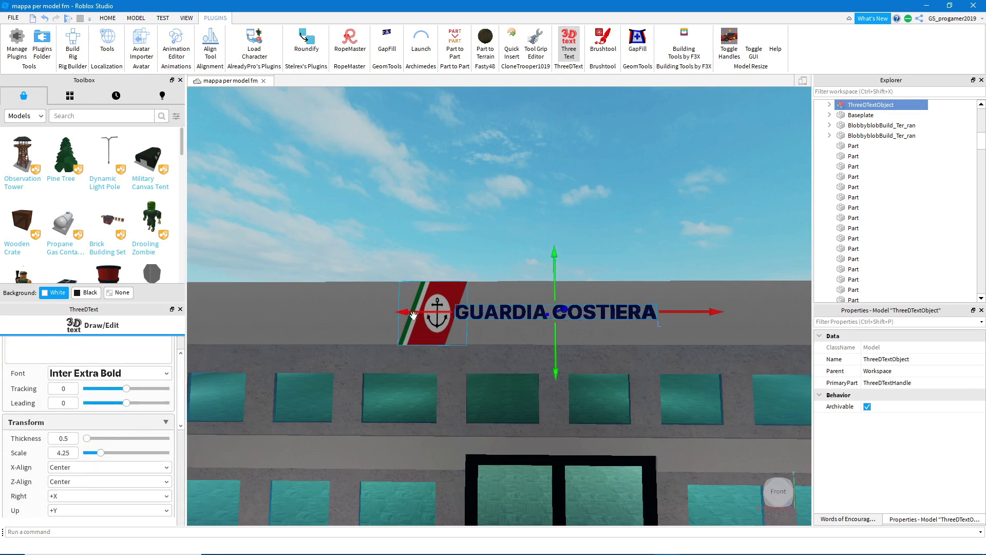
{"action": "scroll", "coordinate": [514, 311], "scroll_direction": "down", "scroll_amount": 4}
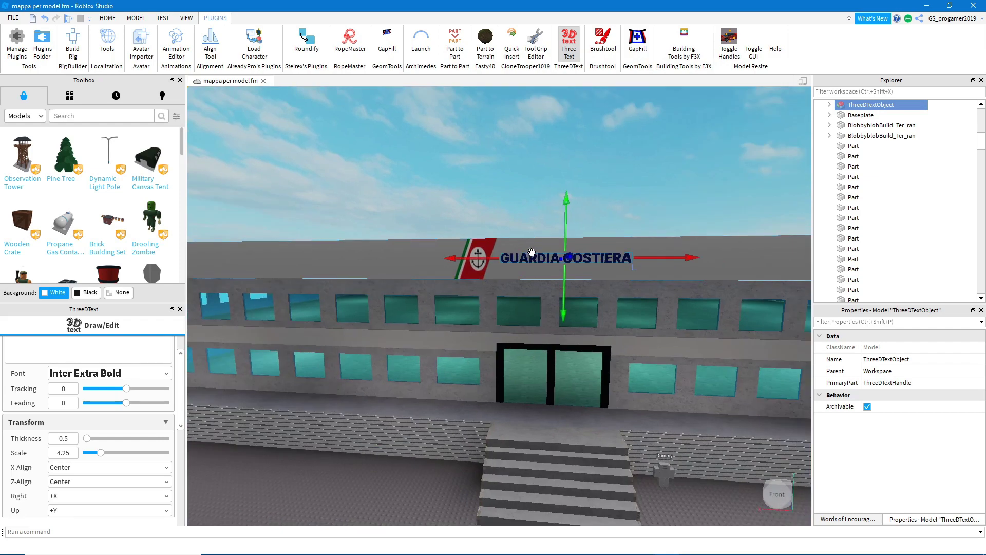
{"action": "scroll", "coordinate": [532, 253], "scroll_direction": "down", "scroll_amount": 3}
{"action": "left_click", "coordinate": [637, 300]}
{"action": "scroll", "coordinate": [490, 257], "scroll_direction": "up", "scroll_amount": 2}
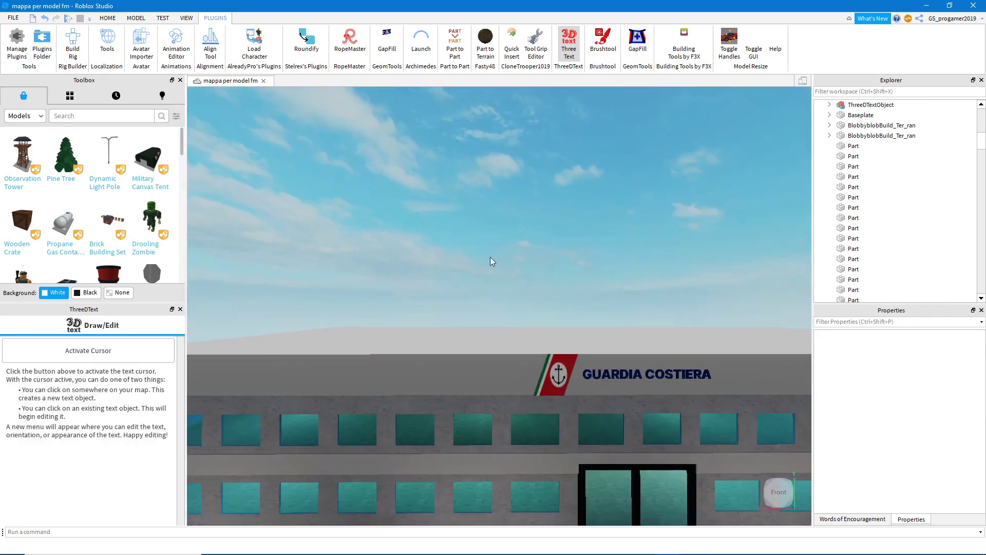
{"action": "scroll", "coordinate": [545, 210], "scroll_direction": "up", "scroll_amount": 2}
{"action": "scroll", "coordinate": [548, 203], "scroll_direction": "up", "scroll_amount": 5}
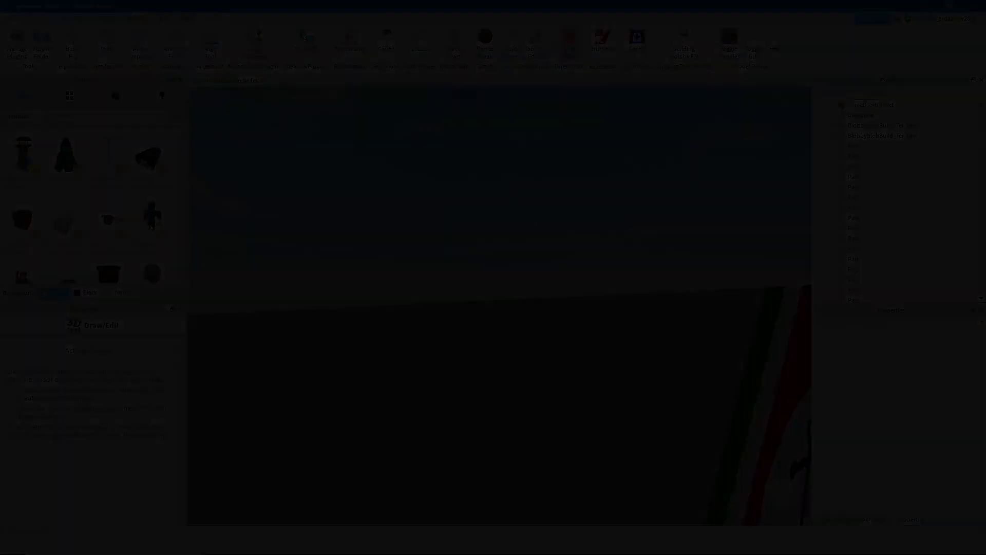